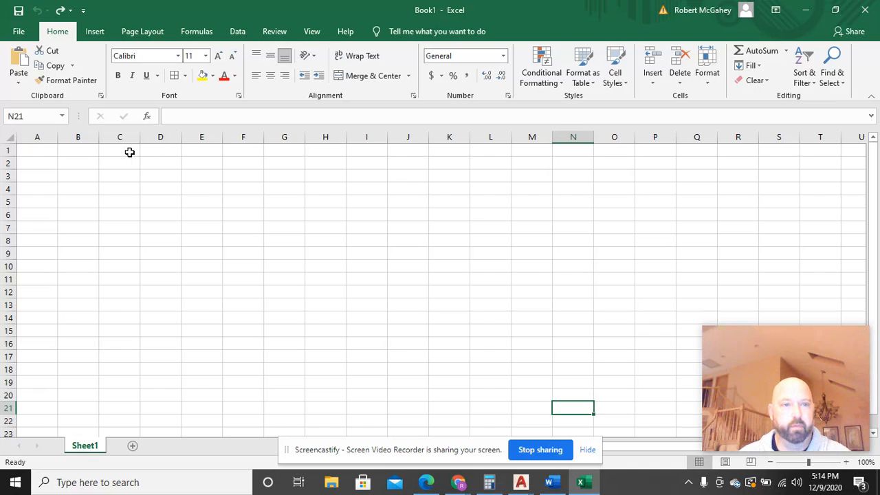
left_click(71, 152)
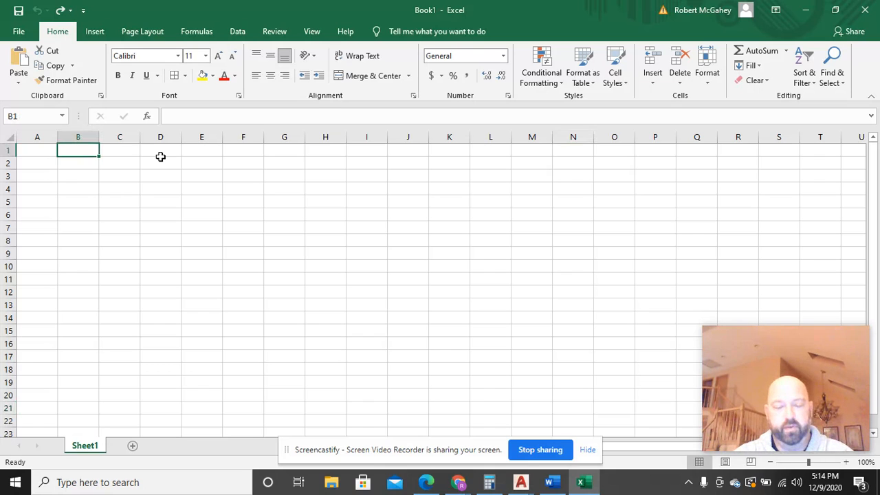
type("Cate")
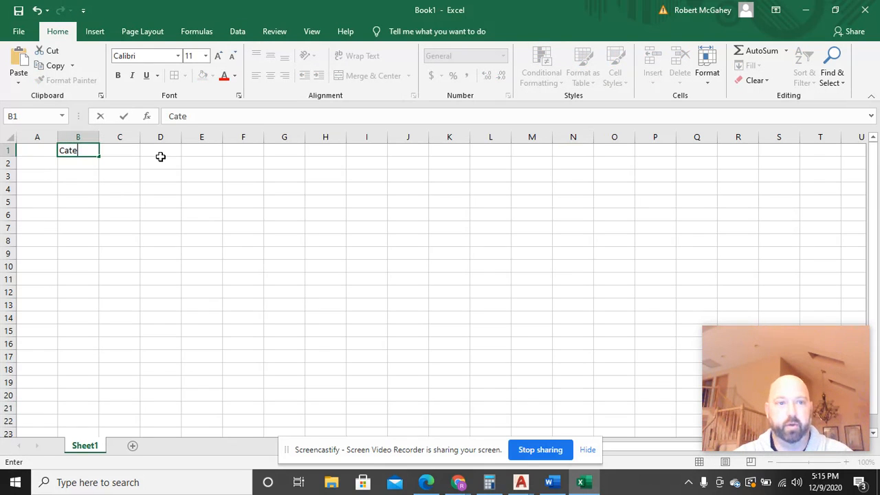
type("gories")
left_click(203, 174)
left_click(80, 149)
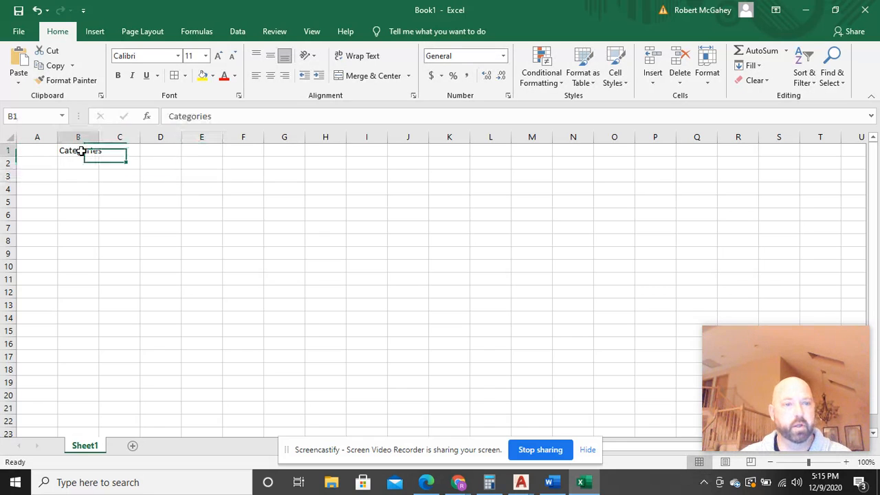
key("Delete")
Enter Product in cell A2 and Concept 1 in cell A3.
left_click(24, 165)
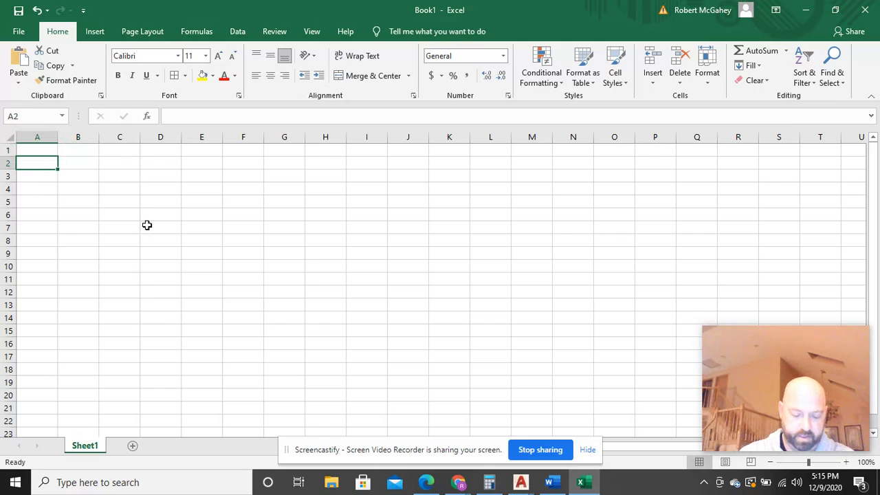
type("Product")
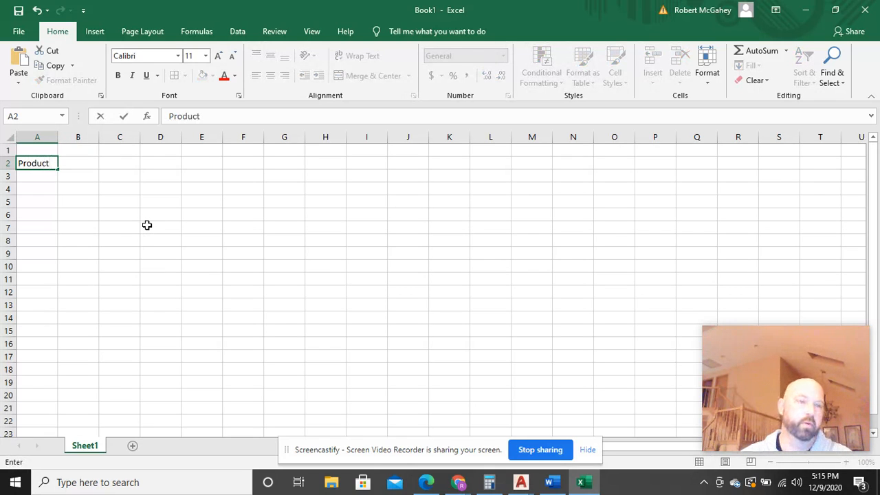
left_click(146, 224)
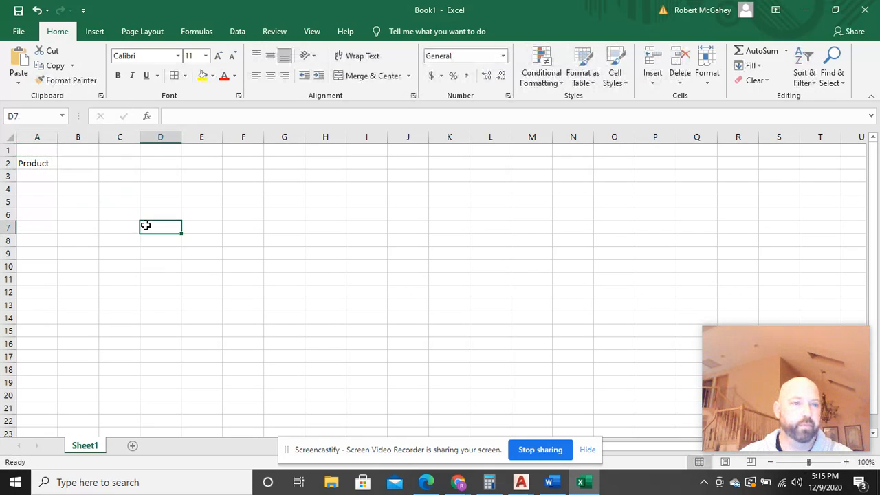
left_click(35, 176)
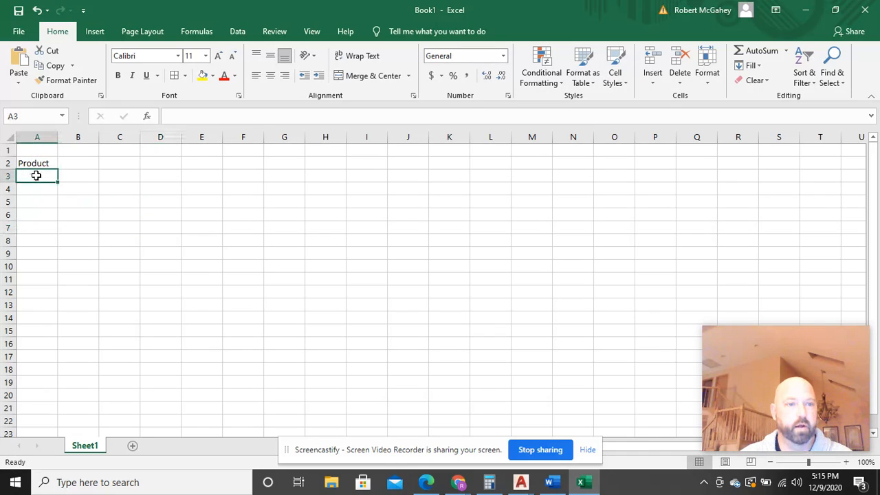
left_click(43, 165)
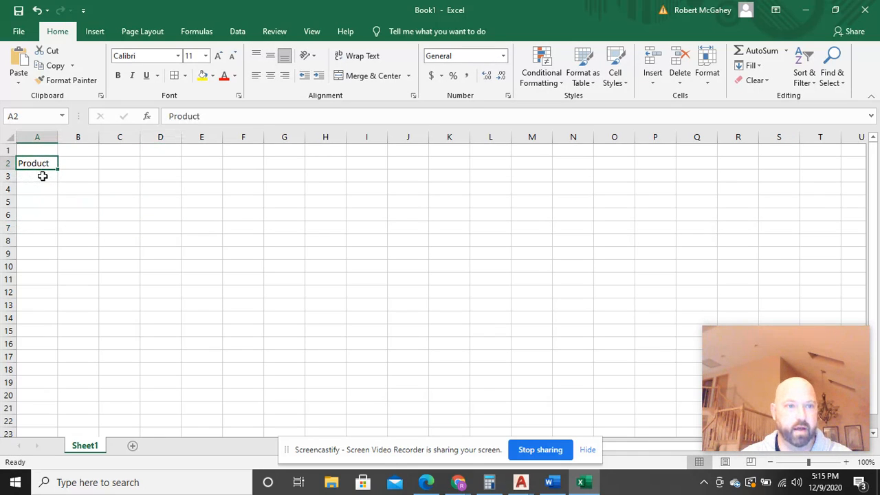
left_click(44, 177)
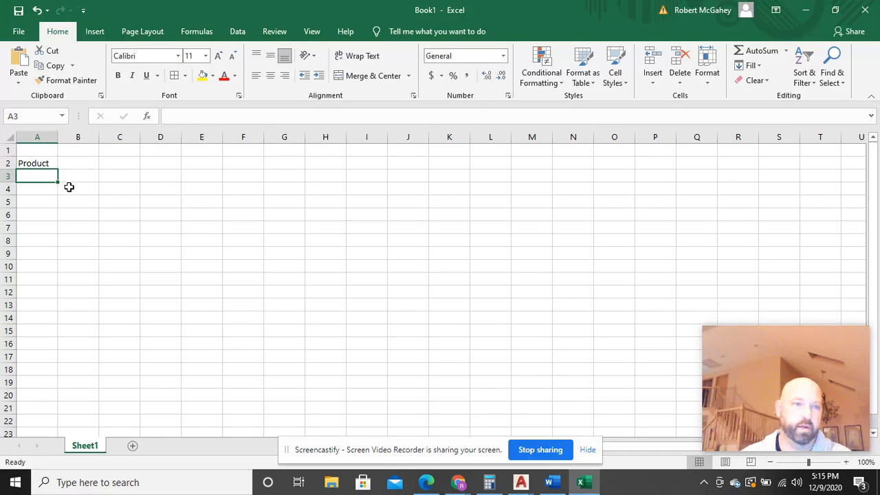
type("Co")
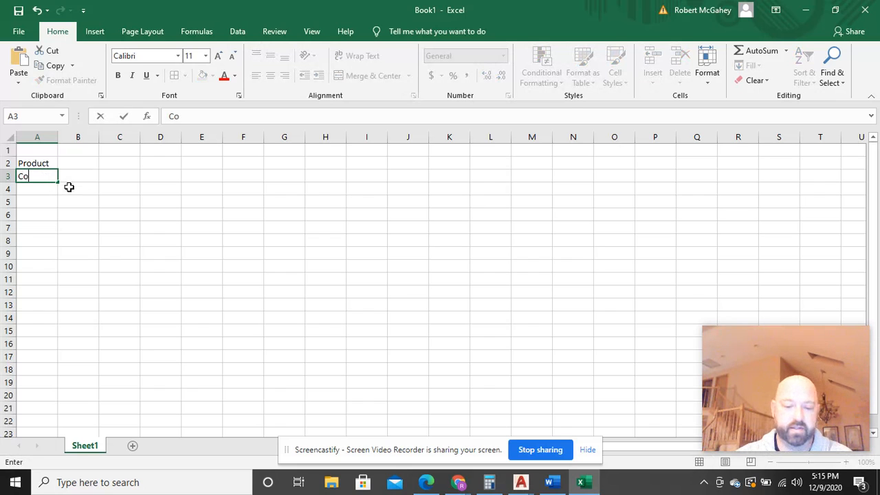
type("ncept 1")
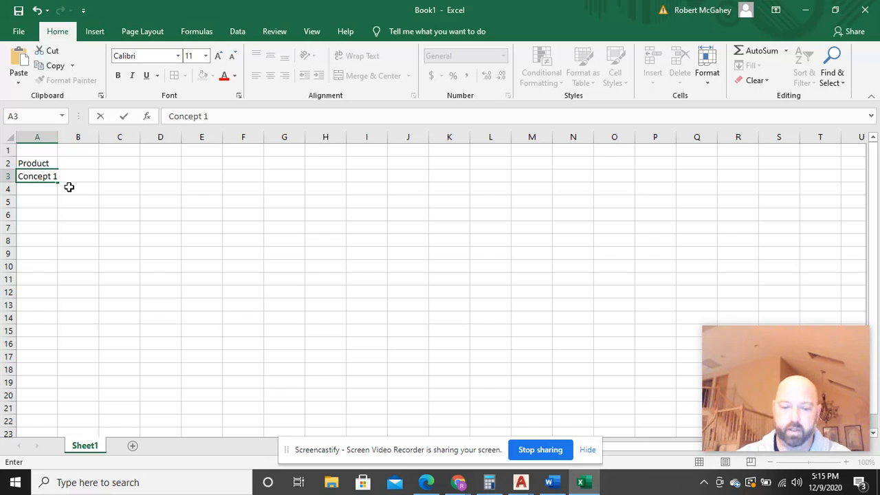
key("Return")
key("Return")
type("C")
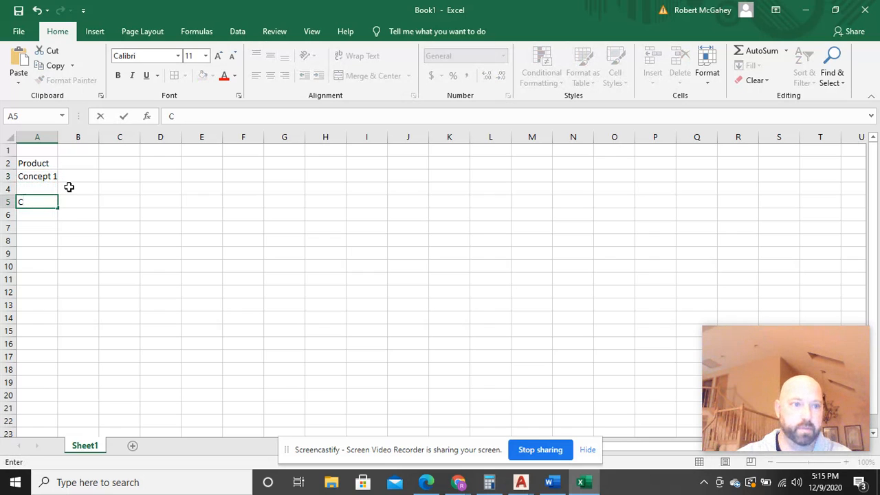
key("Up")
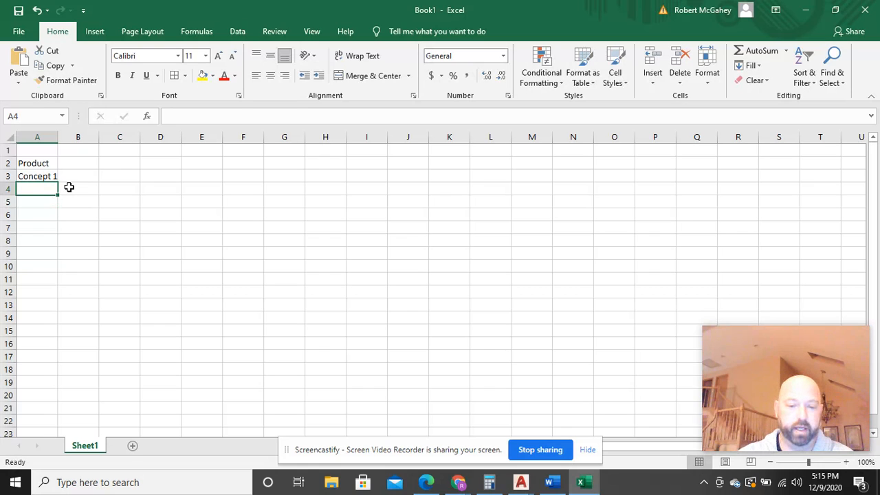
type("IMG")
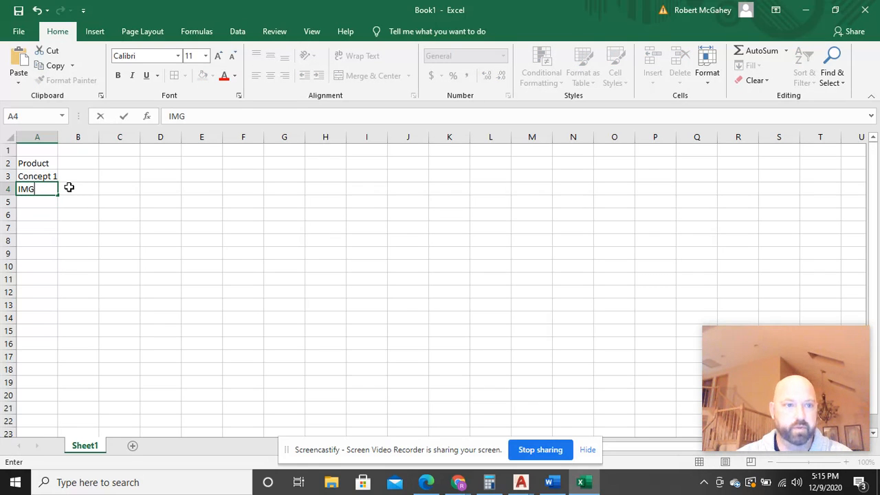
key("BackSpace")
key("BackSpace")
key("BackSpace")
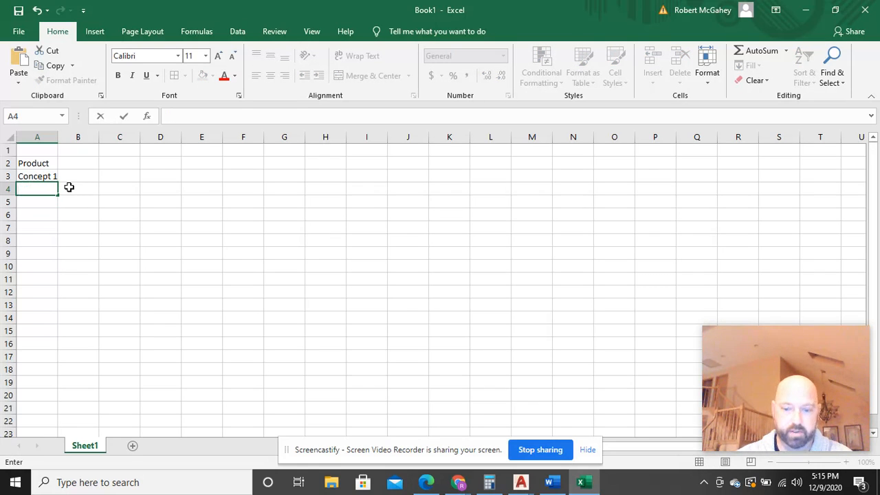
type("--")
key("BackSpace")
type("-")
key("BackSpace")
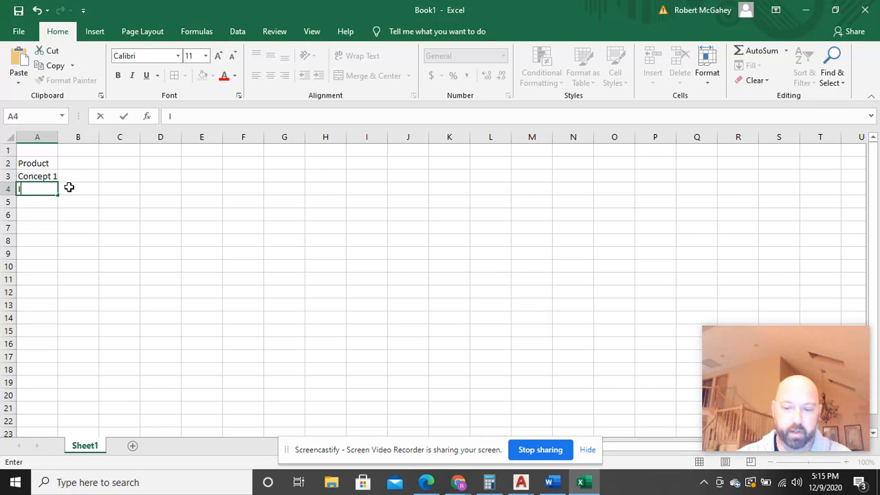
Enter IMG in cell A4 as the image placeholder below Concept 1.
type("IMG")
key("Return")
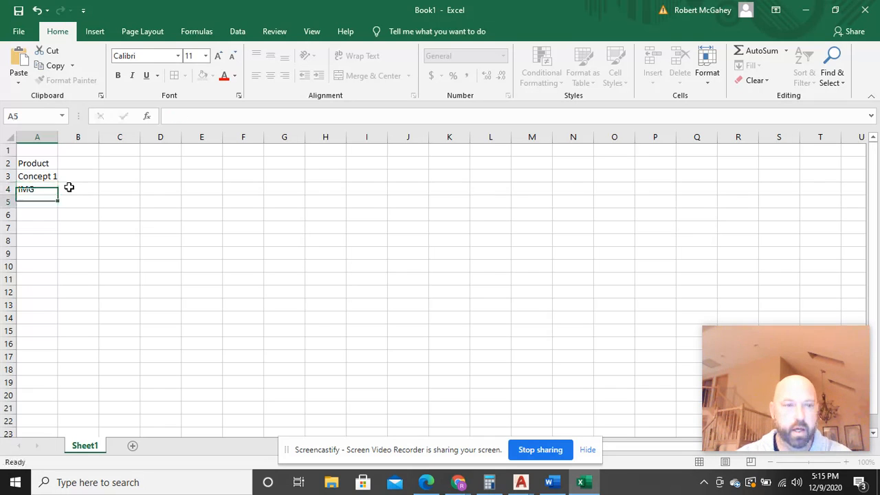
key("Right")
key("Right")
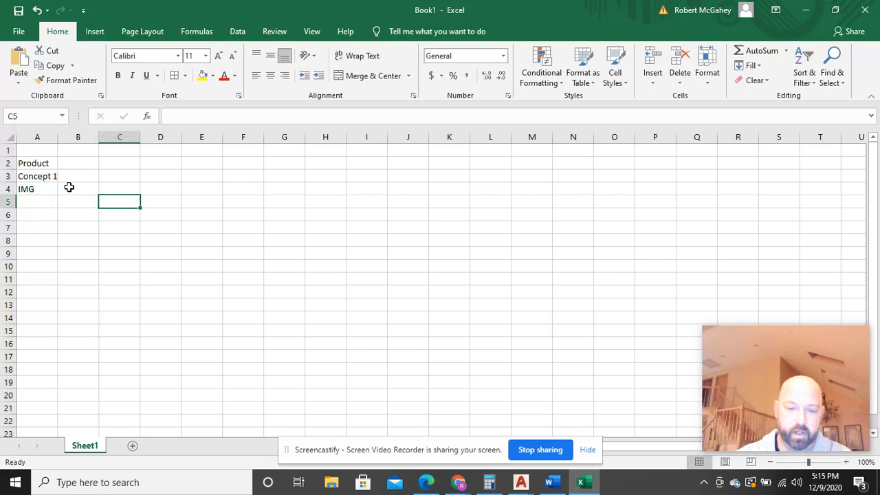
Enter Concept 2 in cell A5 with an IMG placeholder below it in A6.
left_click(36, 206)
type("Co")
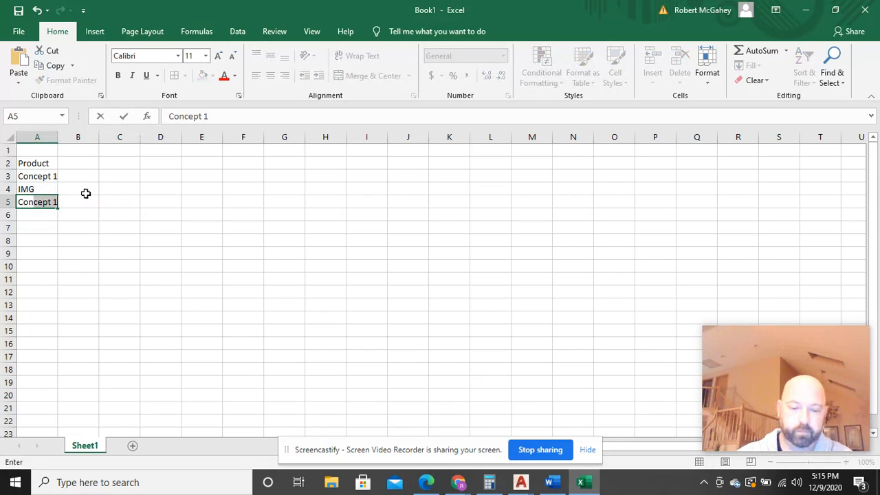
type("ncept 2")
key("Return")
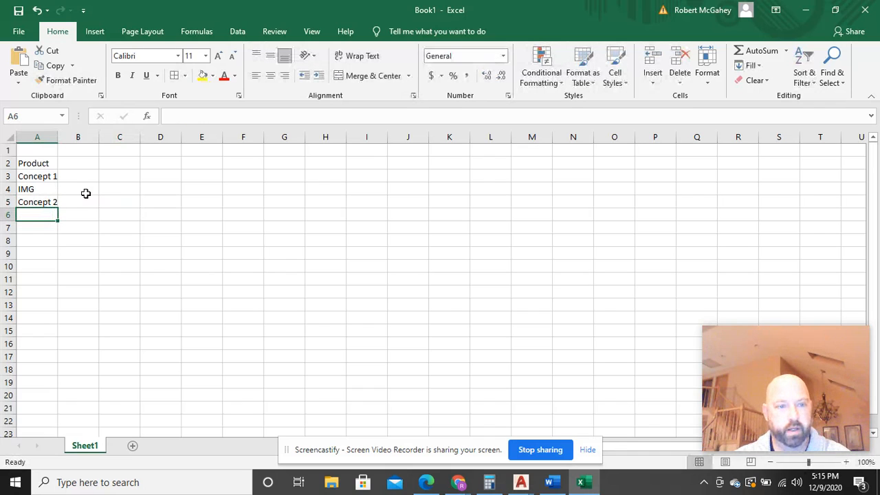
type("IMG")
key("Return")
Enter Concept 3 in cell A7 with an IMG placeholder below it in A8.
type("Concept 3")
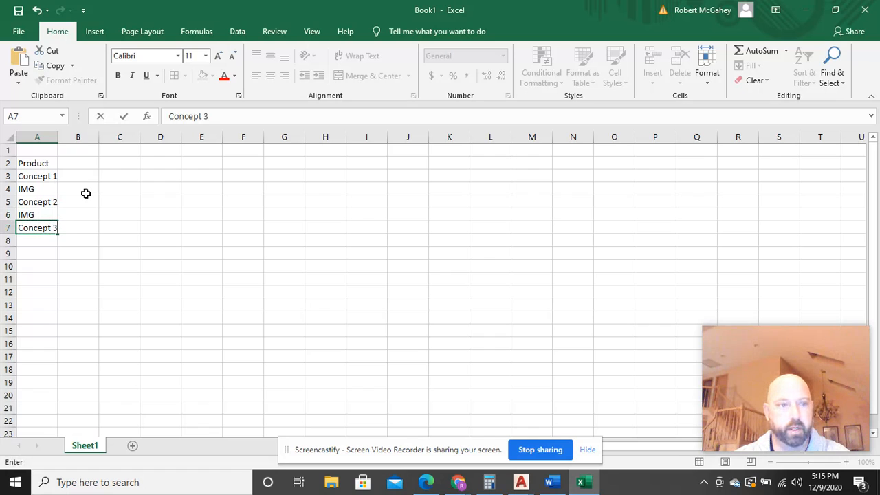
key("Return")
type("IMG")
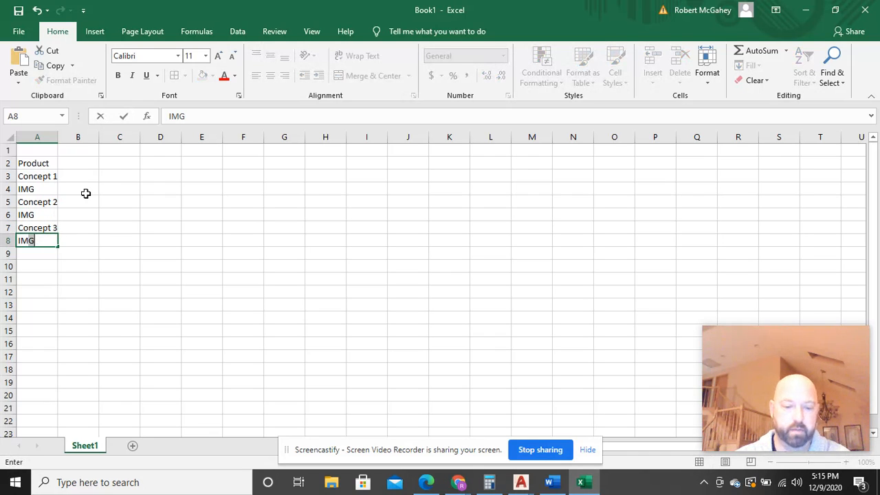
left_click(118, 178)
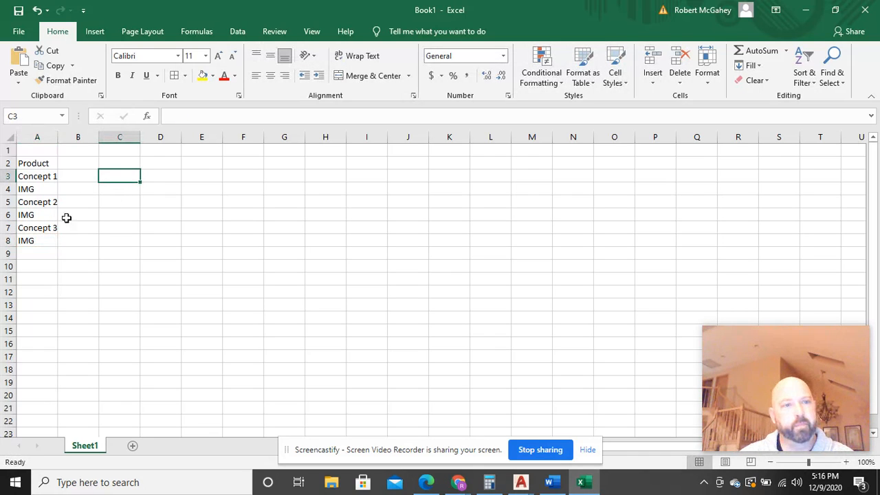
Enlarge the IMG rows 4, 6 and 8 to about four times the default row height.
left_click(7, 189)
left_click_drag(6, 196, 10, 232)
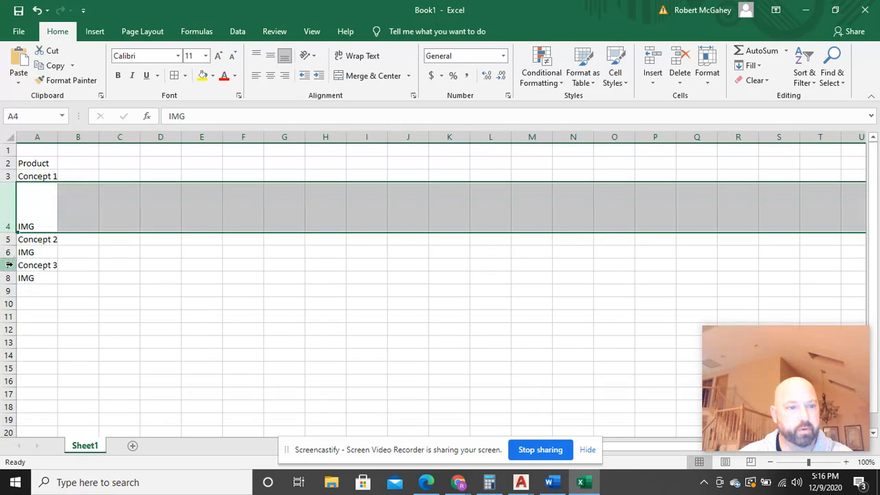
left_click(9, 253)
left_click_drag(11, 257, 10, 298)
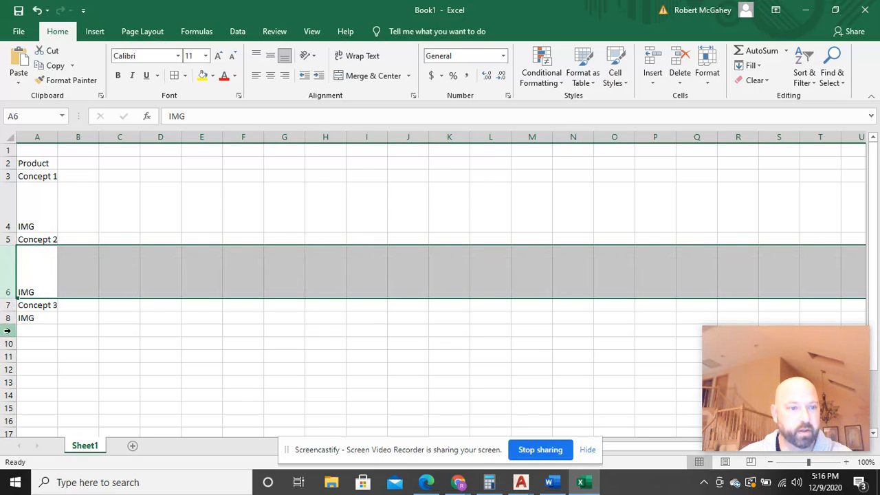
left_click(8, 318)
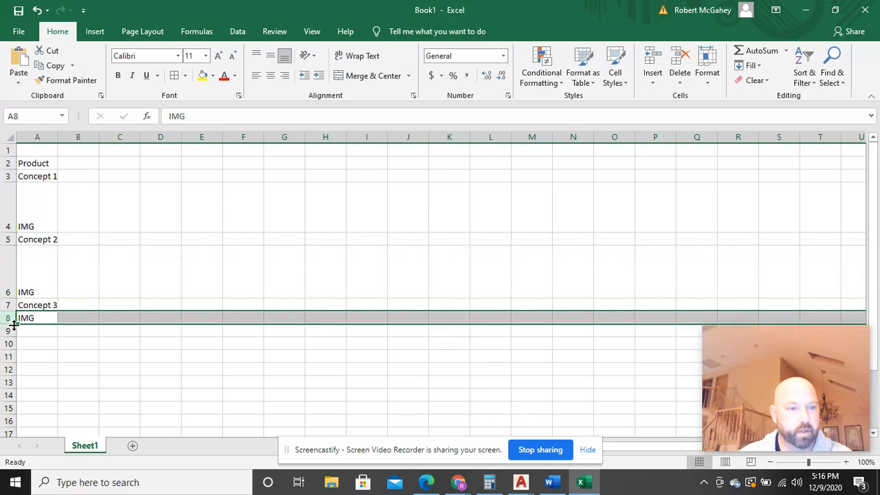
left_click_drag(14, 325, 5, 364)
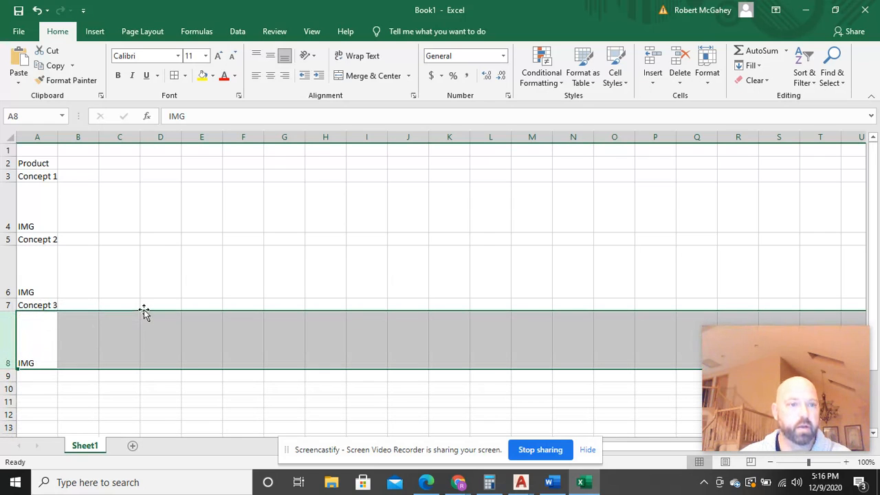
Make the Concept 3, Concept 2 and Concept 1 labels in column A bold.
left_click(87, 304)
left_click(47, 306)
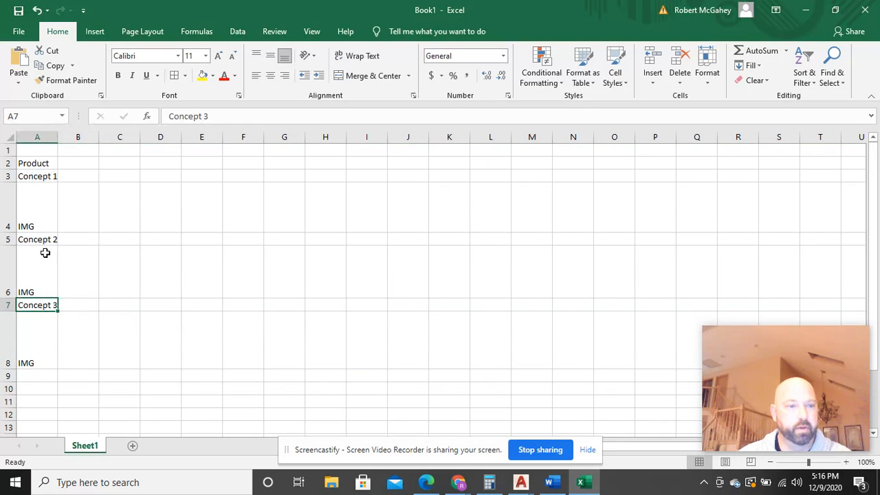
left_click(119, 76)
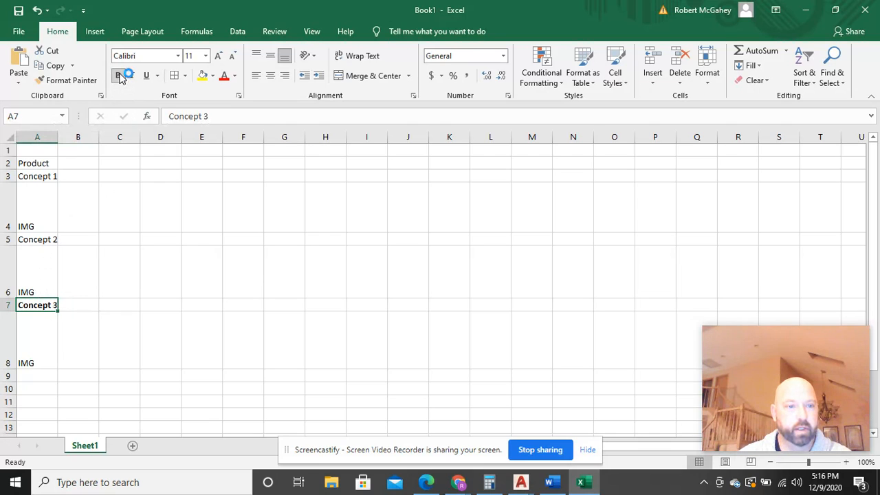
left_click(39, 237)
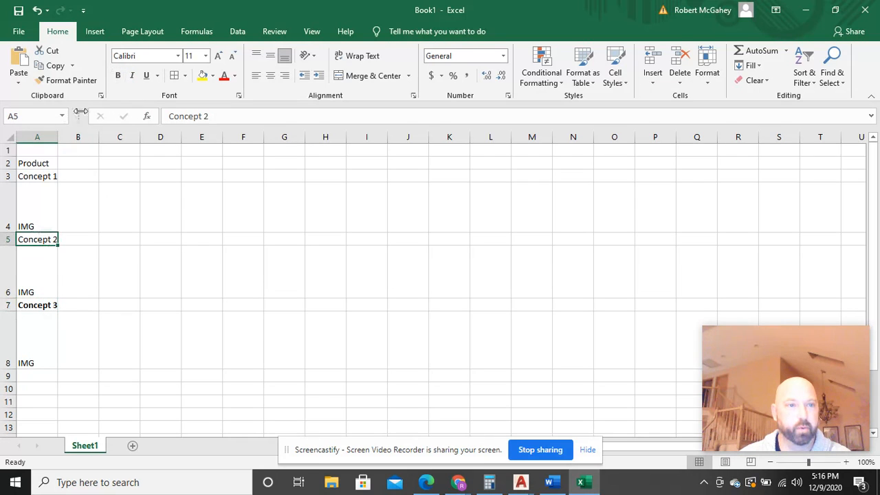
left_click(119, 77)
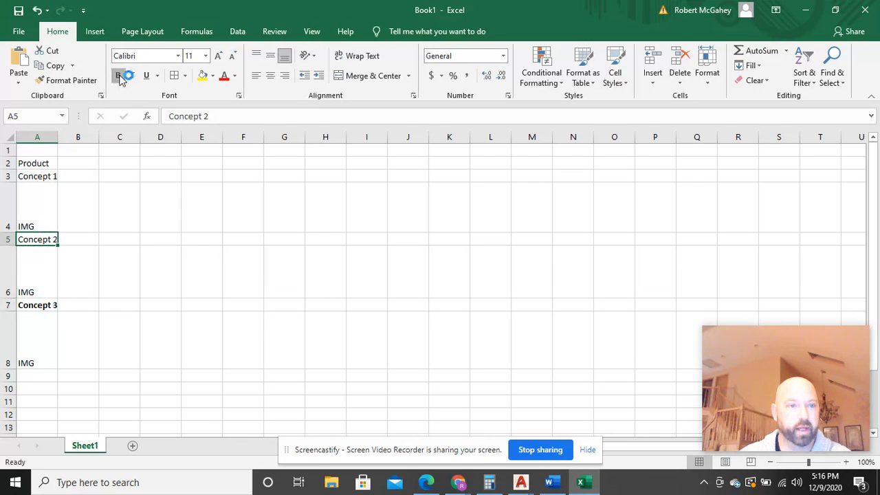
left_click(49, 176)
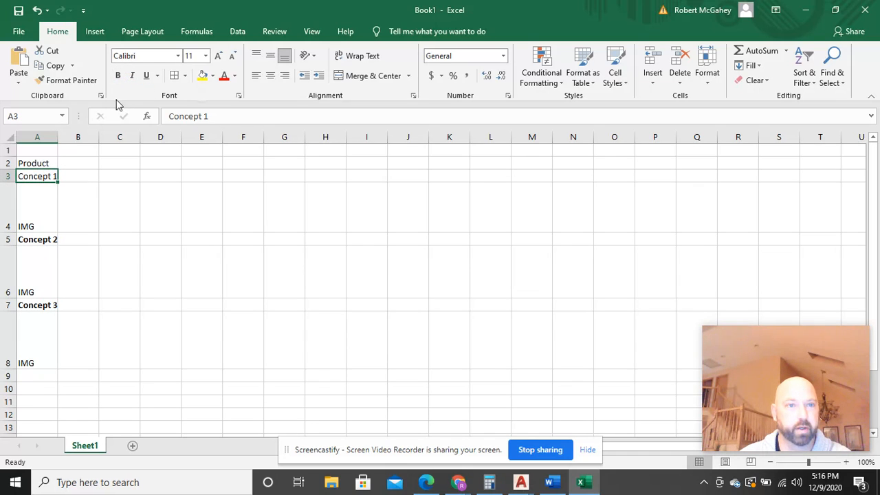
left_click(117, 76)
Italicize the Product heading in cell A2.
left_click(45, 163)
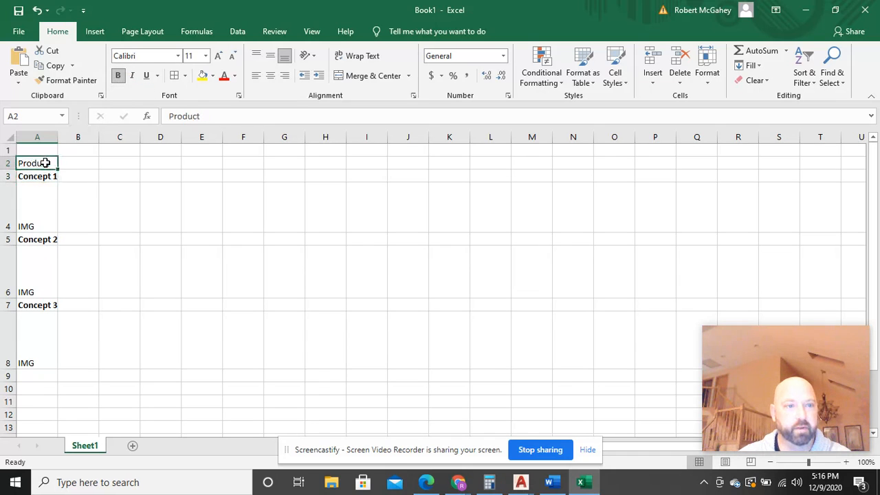
left_click(132, 75)
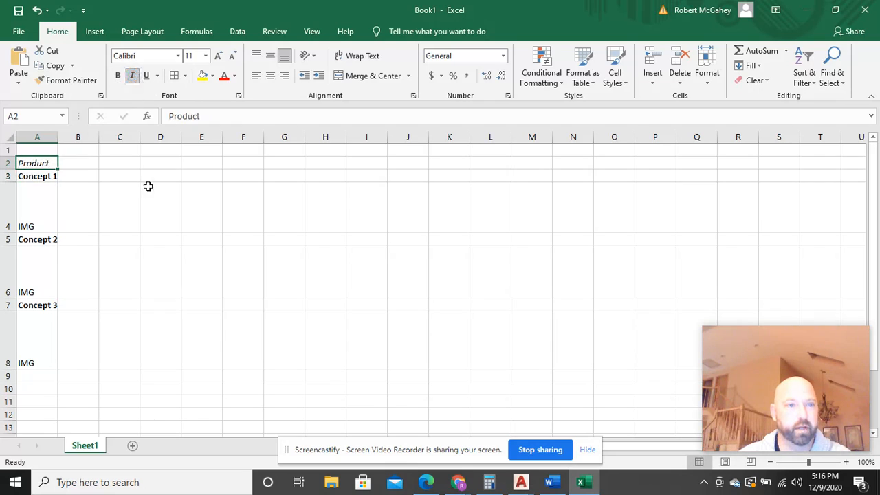
left_click(149, 192)
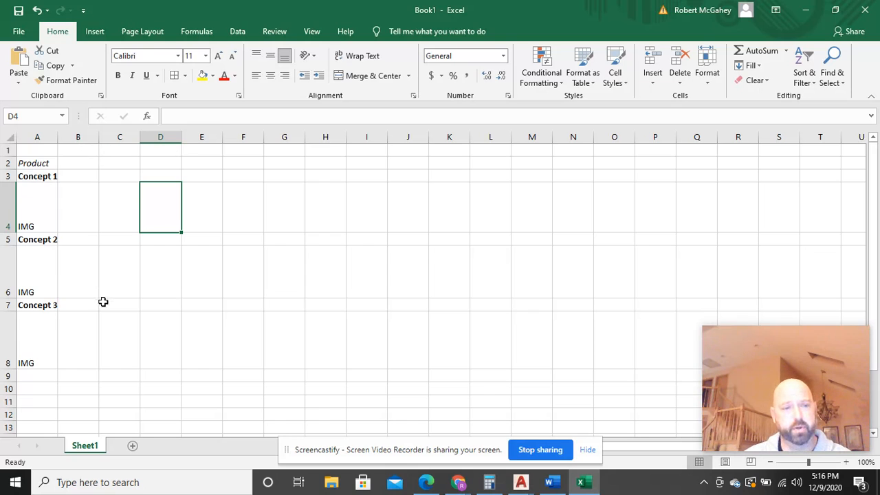
Widen column A to nearly twice its default width and horizontally centre the Concept 1 label in A3.
left_click(110, 148)
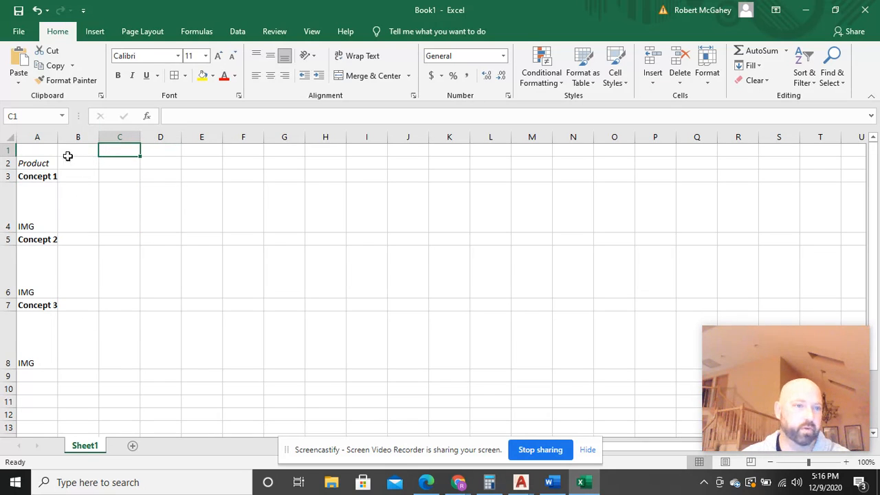
left_click_drag(57, 137, 88, 137)
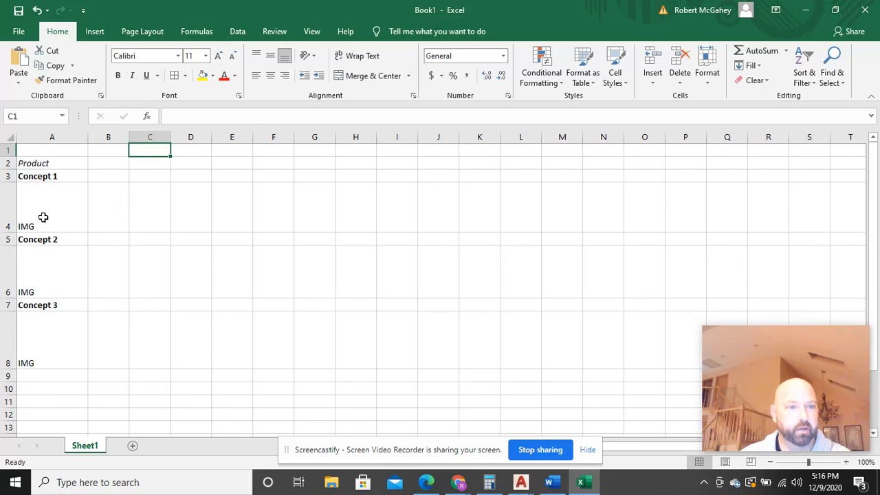
left_click(69, 268)
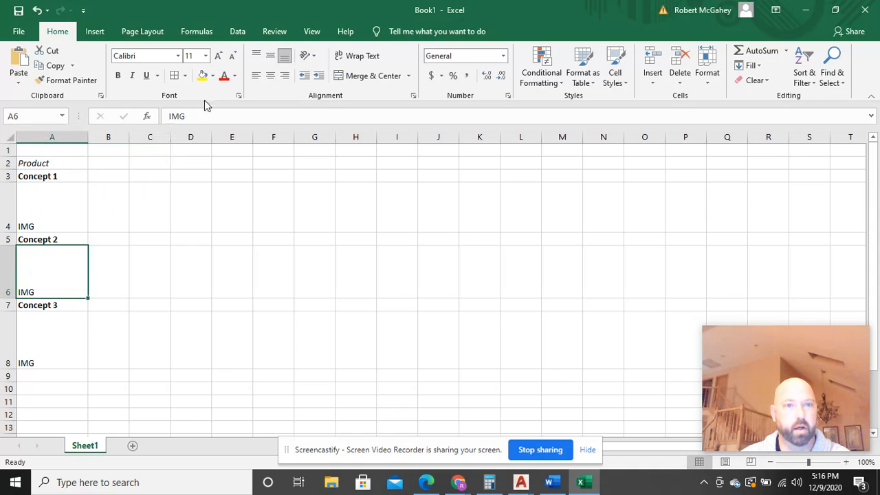
left_click(59, 205)
left_click(65, 176)
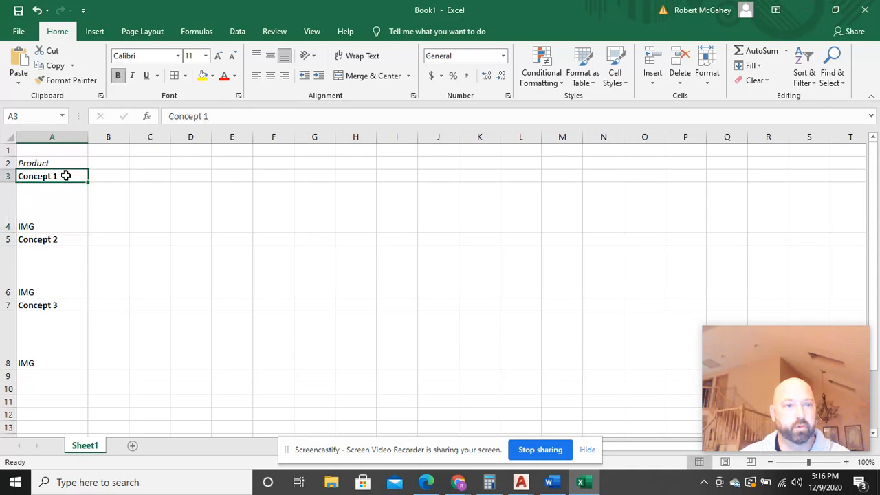
left_click(270, 76)
Centre the IMG placeholders in A4 and A6 both horizontally and vertically within their cells.
key("Down")
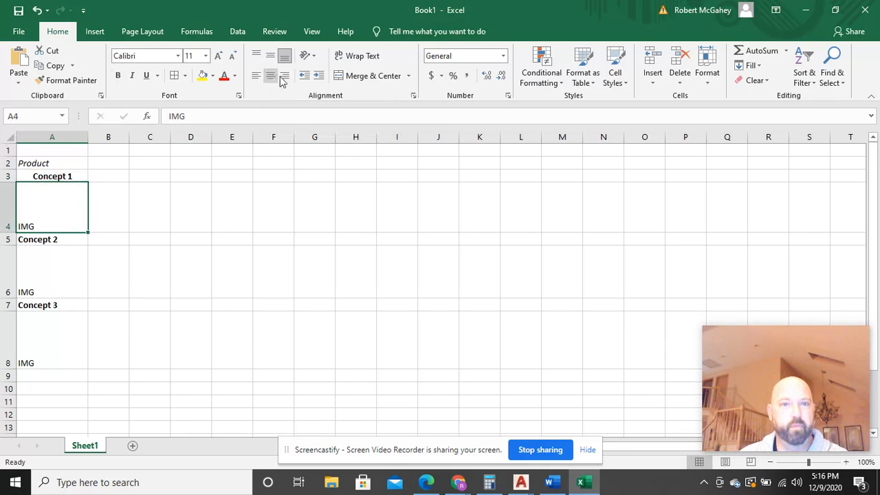
left_click(357, 79)
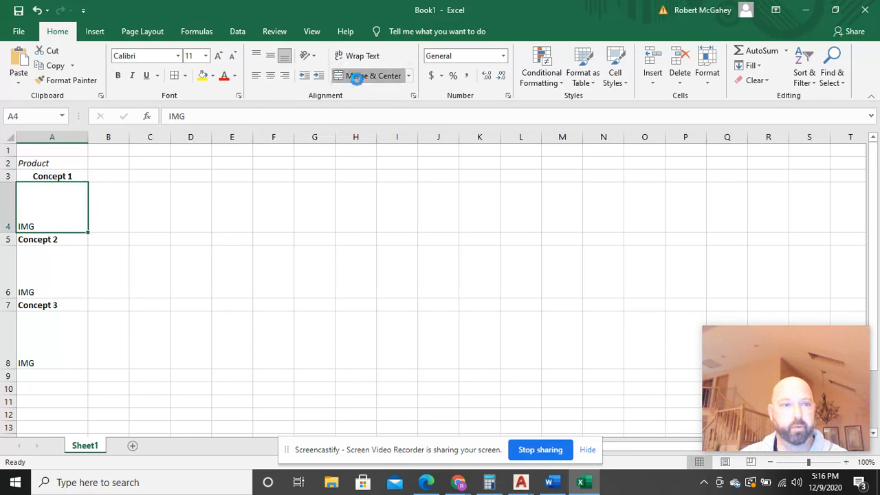
left_click(270, 74)
left_click(270, 57)
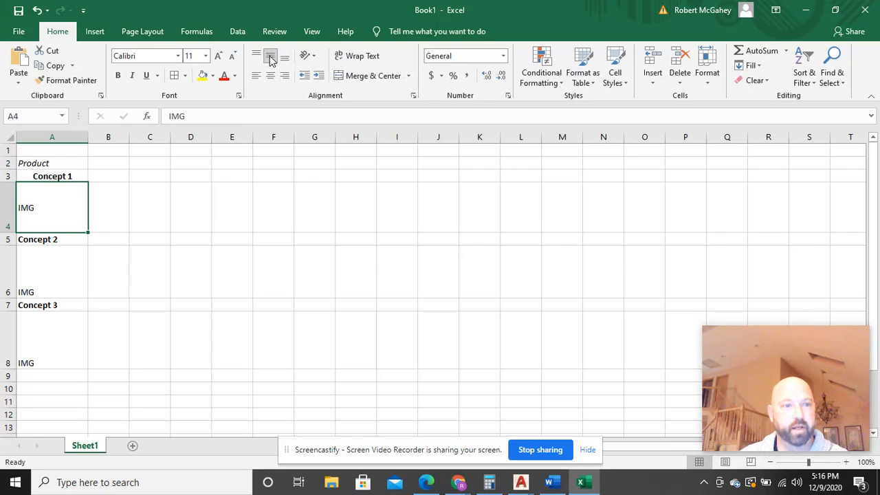
left_click(270, 76)
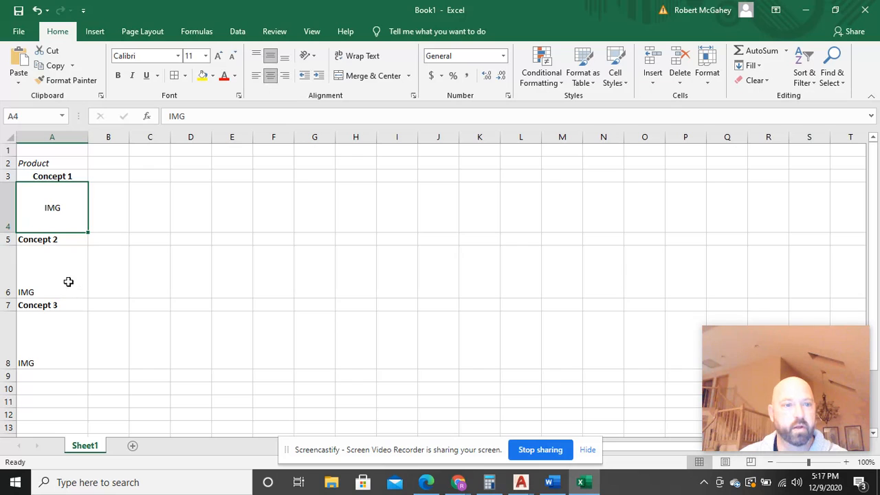
left_click(57, 273)
left_click(270, 76)
left_click(270, 56)
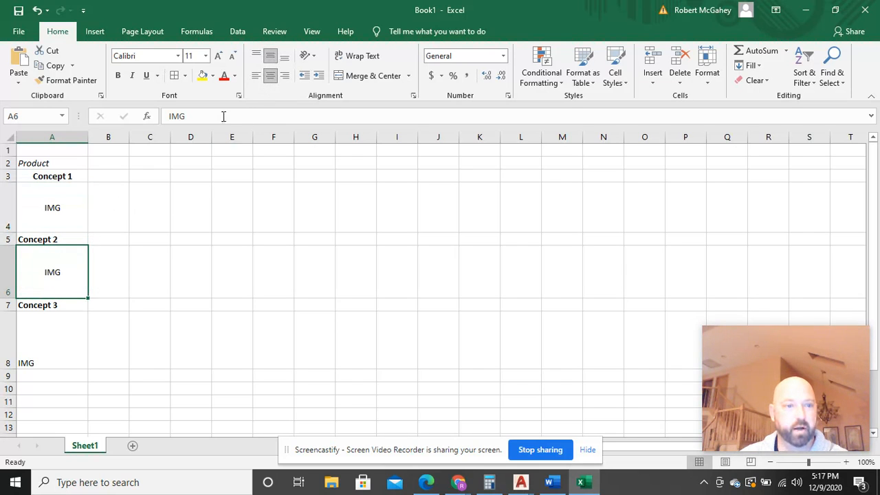
Horizontally centre the Concept 3 label in A7 and the Concept 2 label in A5, middle-aligning A5 as well.
left_click(62, 304)
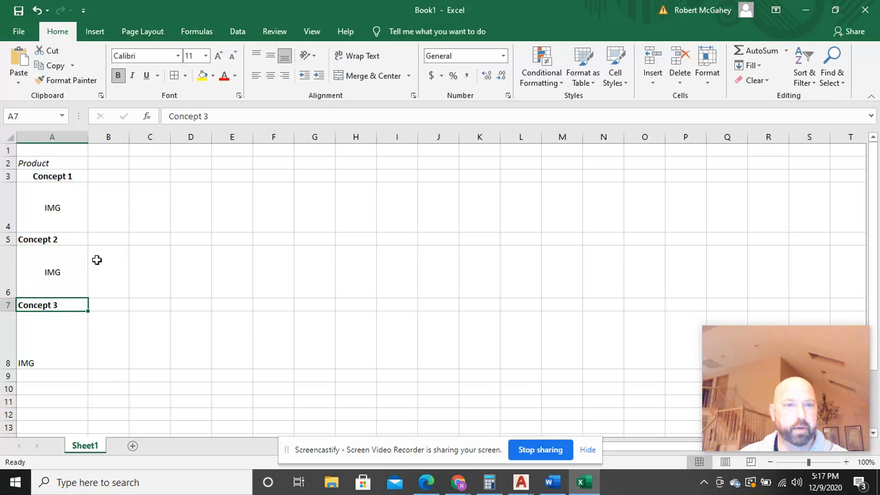
left_click(270, 77)
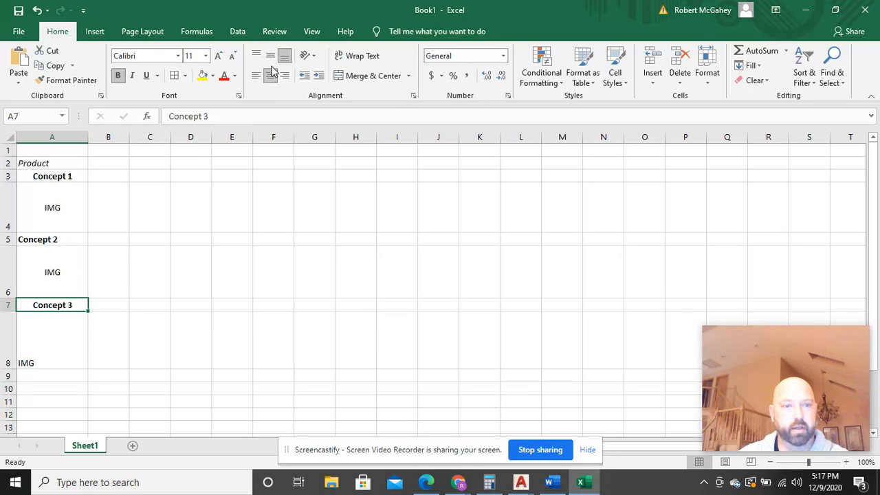
left_click(65, 237)
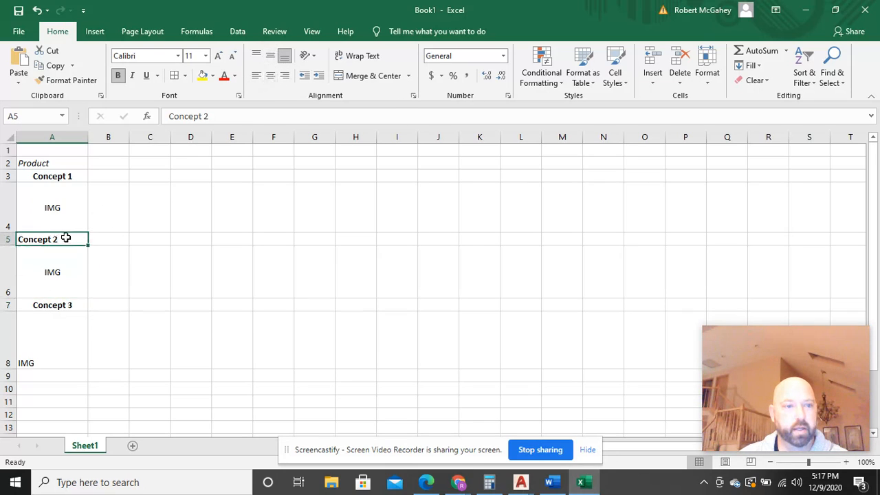
left_click(271, 56)
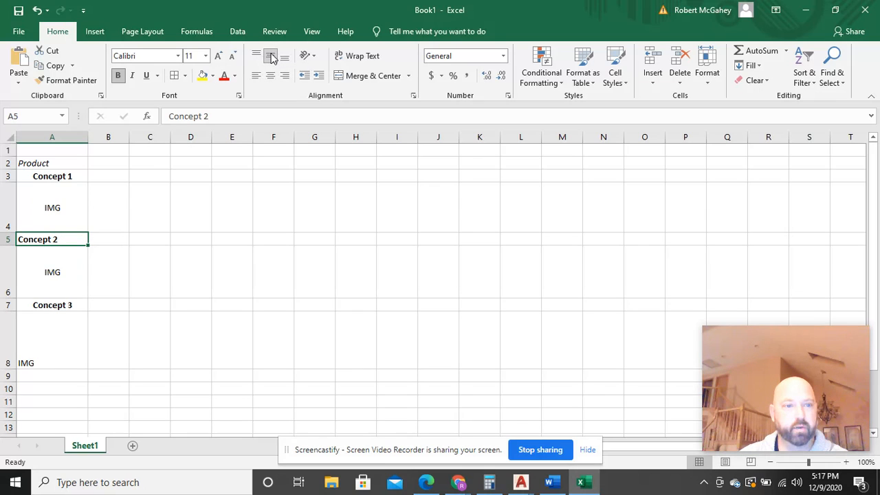
left_click(270, 76)
Horizontally centre the IMG placeholder in cell A8.
left_click(52, 353)
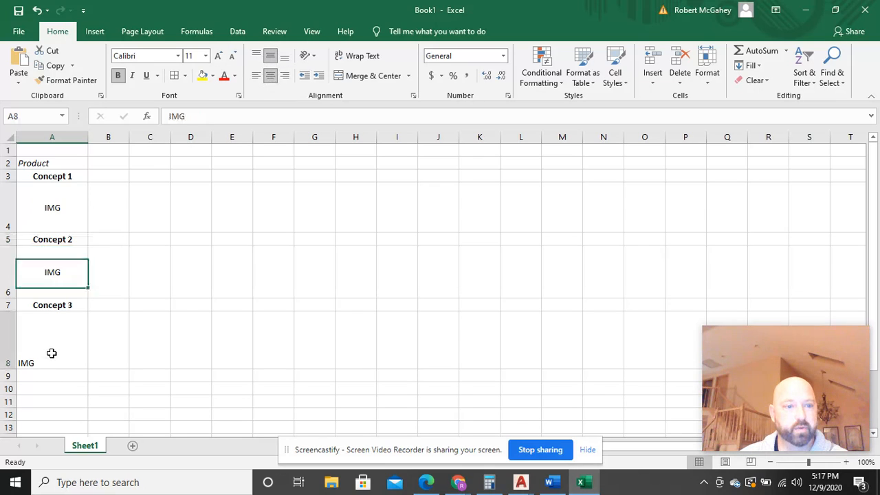
left_click(270, 75)
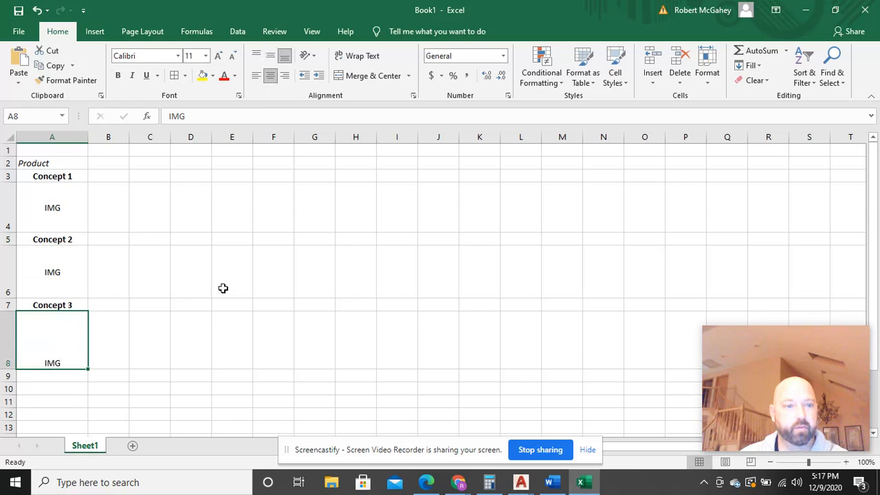
left_click(227, 304)
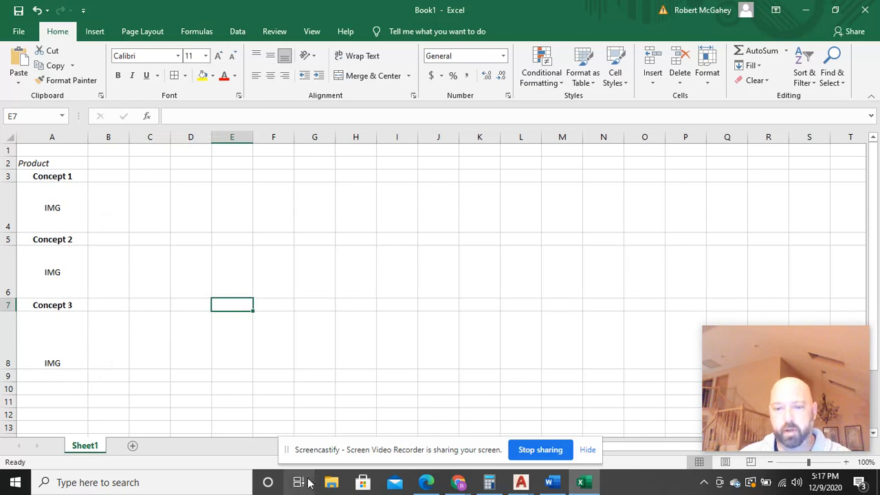
Switch to the gable bracket image results in Chrome and copy the Gable Bracket 43T108 picture with orange shingles.
left_click(468, 484)
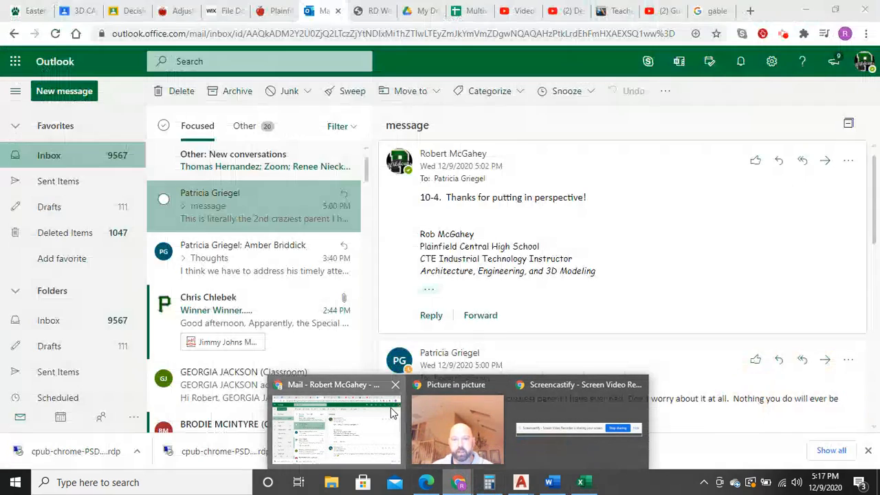
left_click(393, 412)
left_click(707, 11)
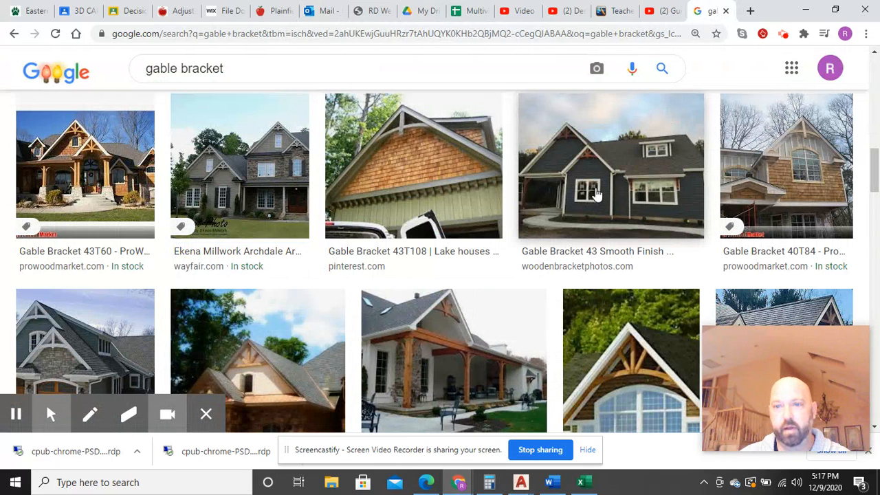
right_click(380, 170)
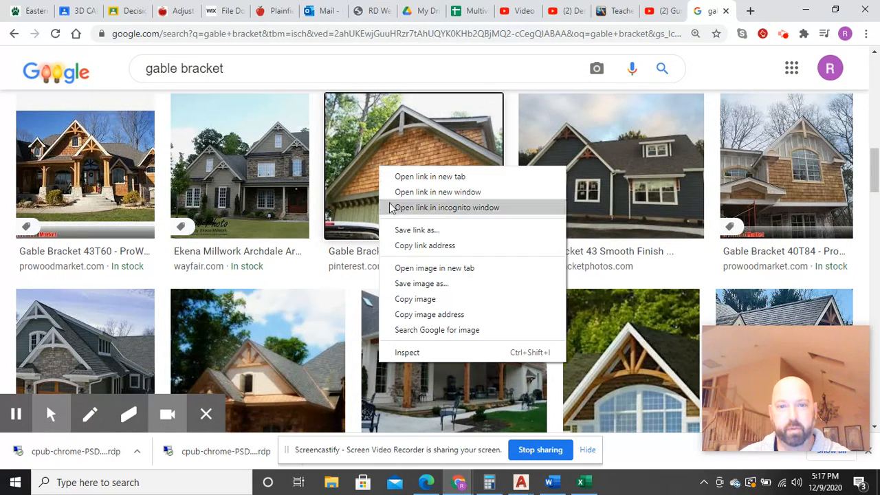
left_click(416, 299)
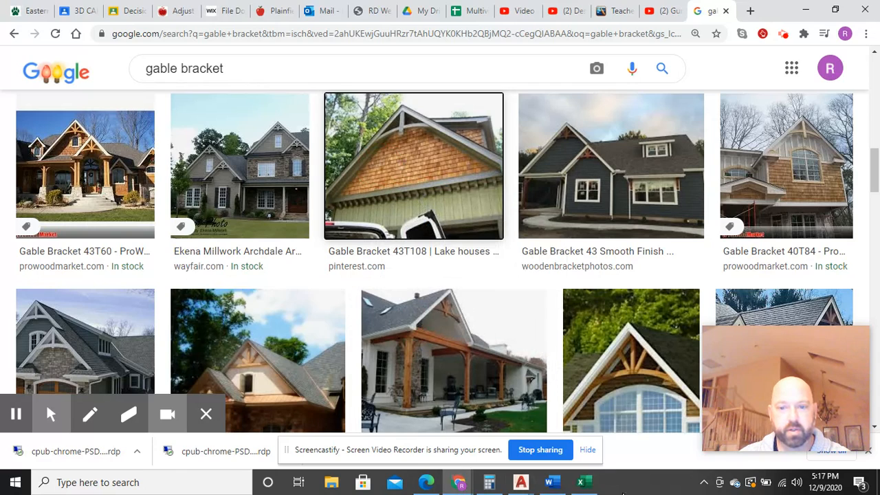
Return to the Excel workbook and replace the IMG placeholder in A4 with the copied gable bracket picture.
left_click(581, 482)
left_click(61, 212)
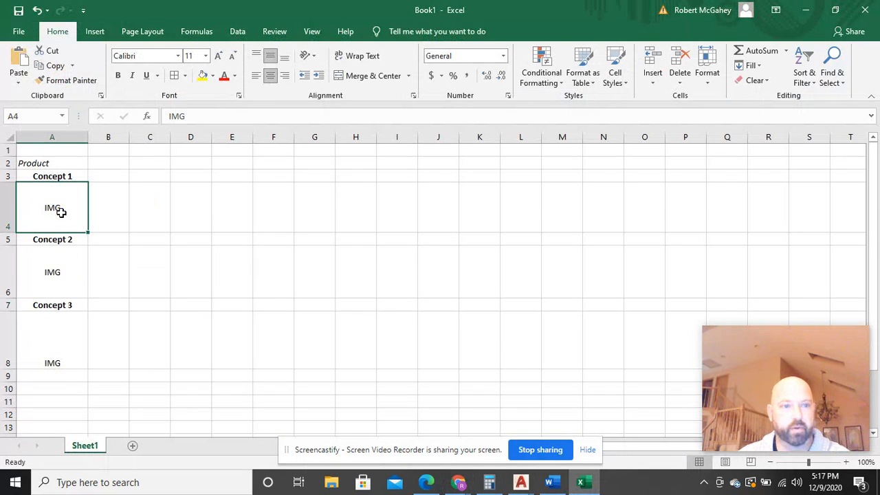
key("Delete")
right_click(60, 213)
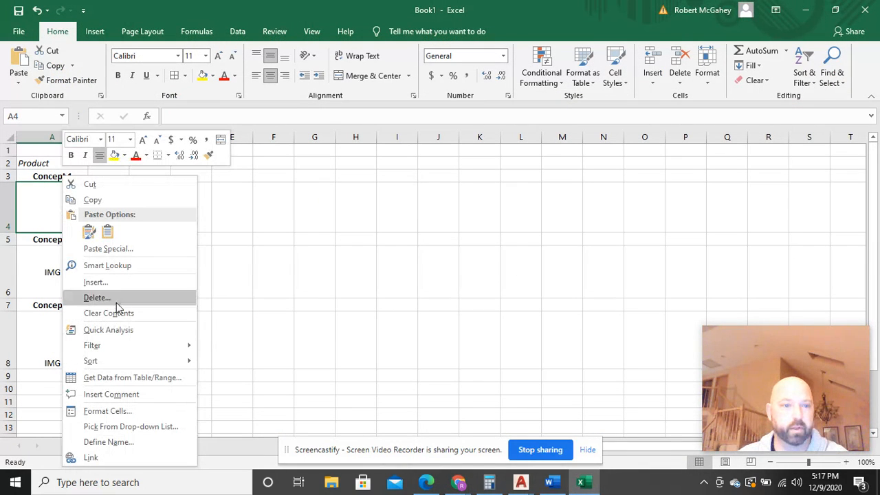
left_click(106, 235)
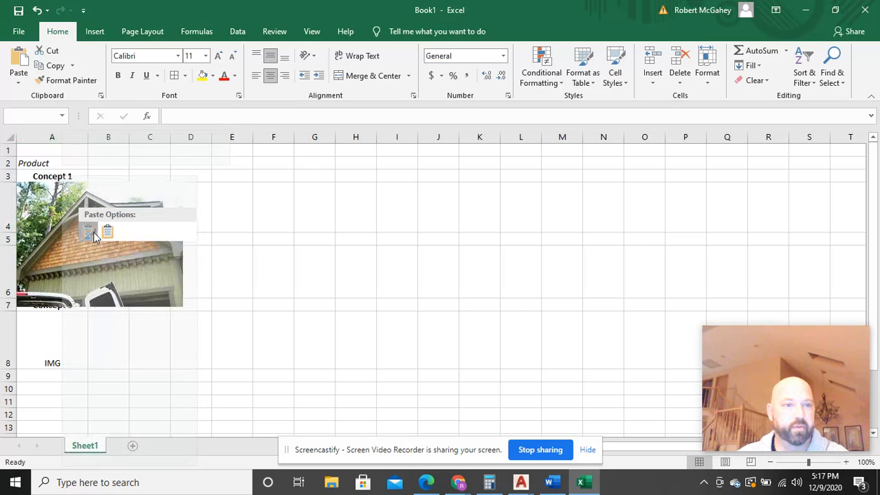
Shrink the pasted gable bracket picture proportionally so it fits inside cell A4 under Concept 1.
left_click(127, 265)
left_click_drag(184, 307, 86, 227)
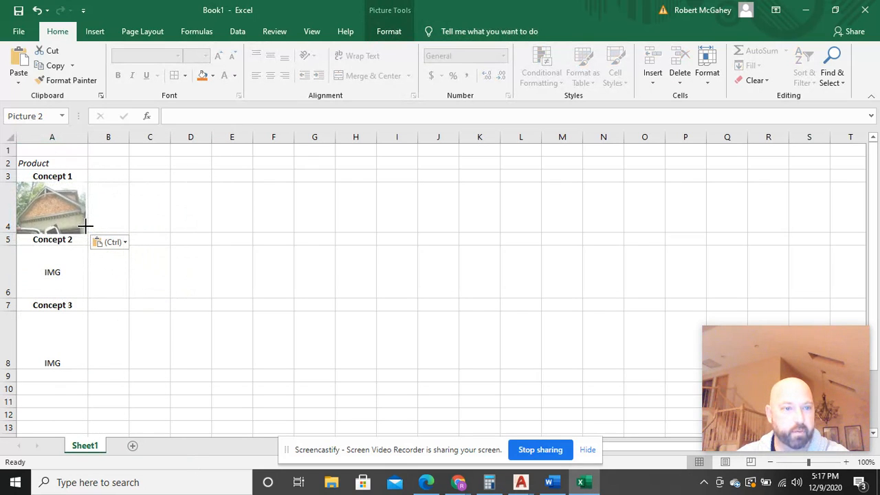
left_click(142, 283)
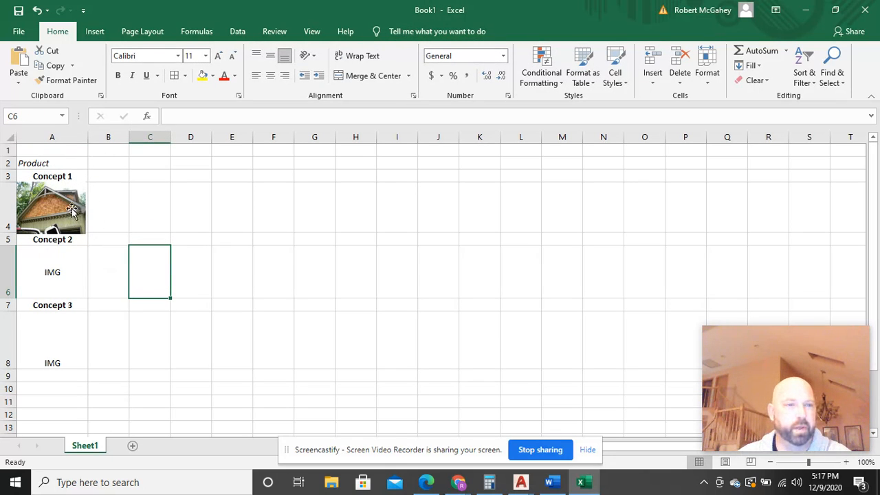
left_click(75, 220)
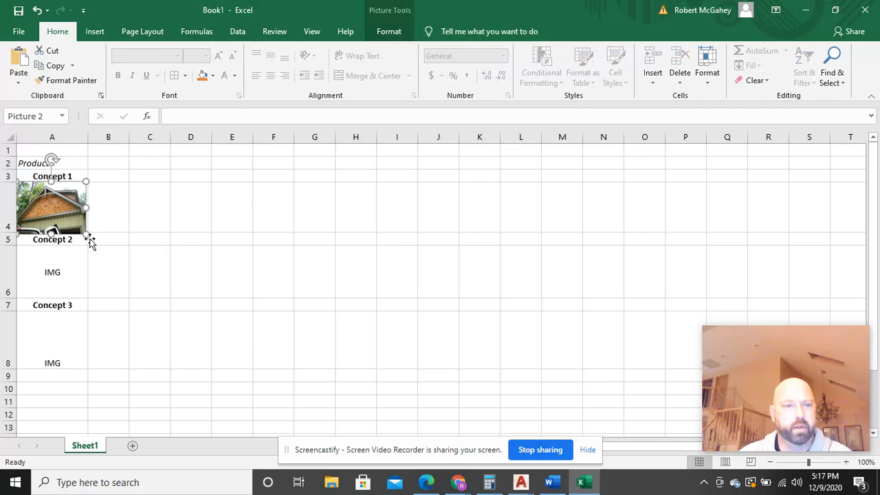
left_click_drag(85, 235, 83, 229)
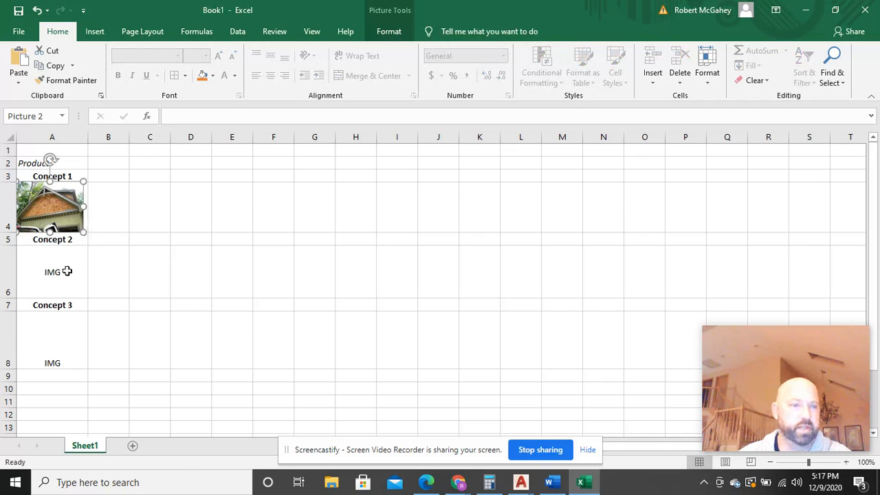
left_click(107, 269)
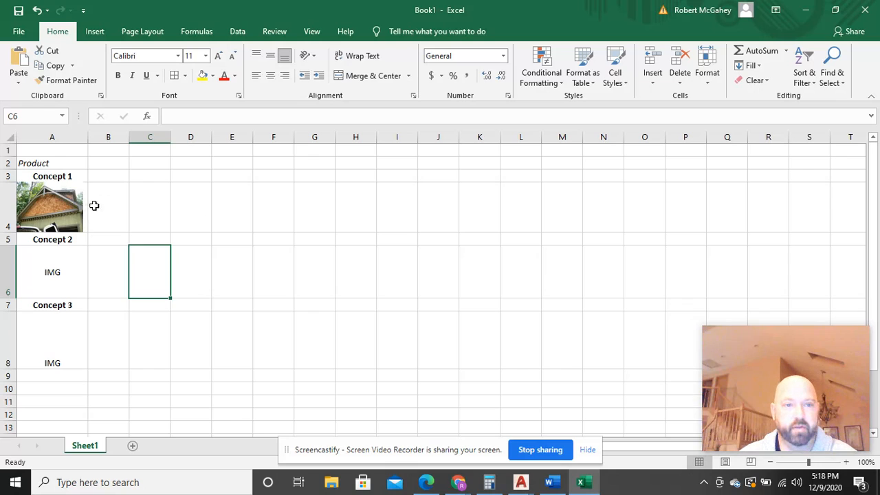
Enter CATEGORIES in cell B1 and widen column B to fit the heading.
left_click(120, 151)
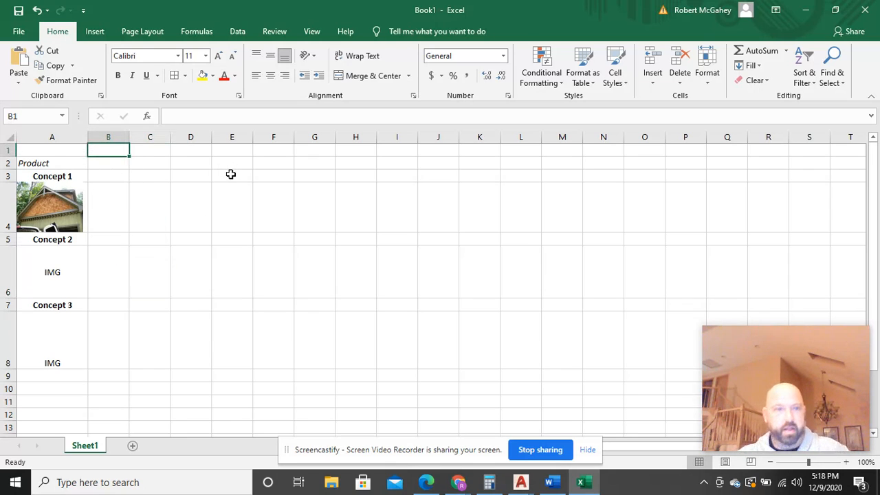
type("CAT")
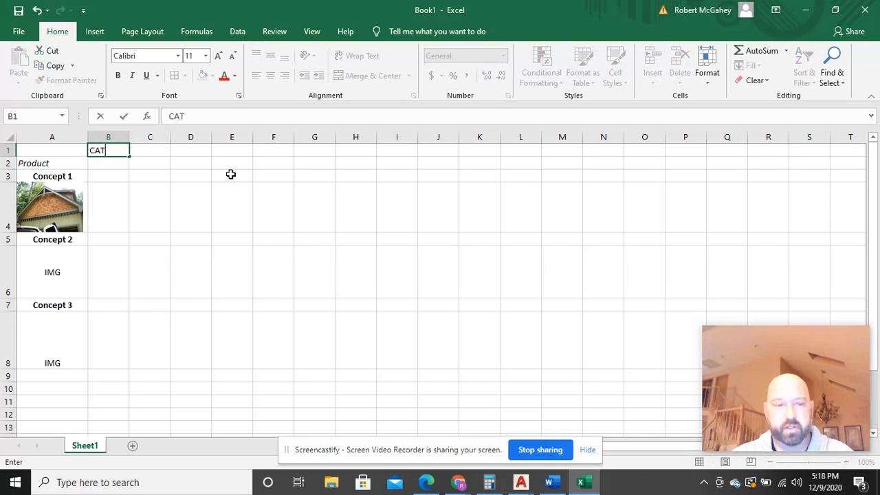
type("EGORIES")
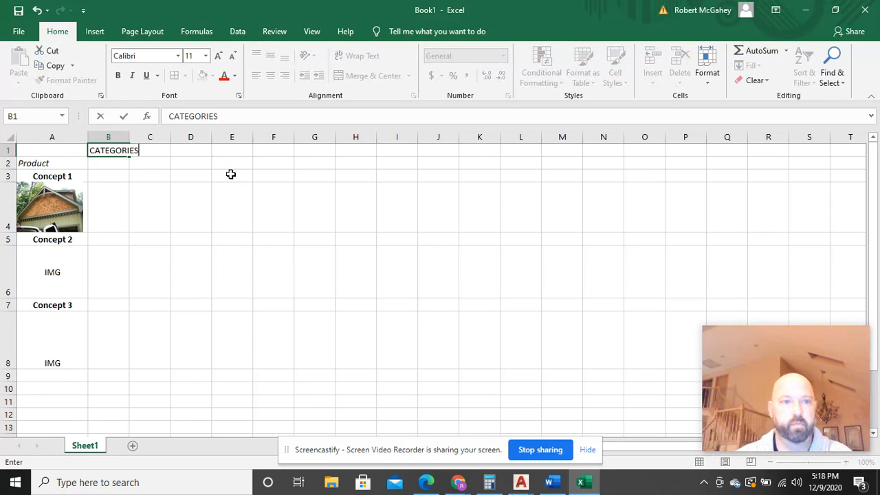
left_click(231, 175)
left_click_drag(129, 140, 150, 140)
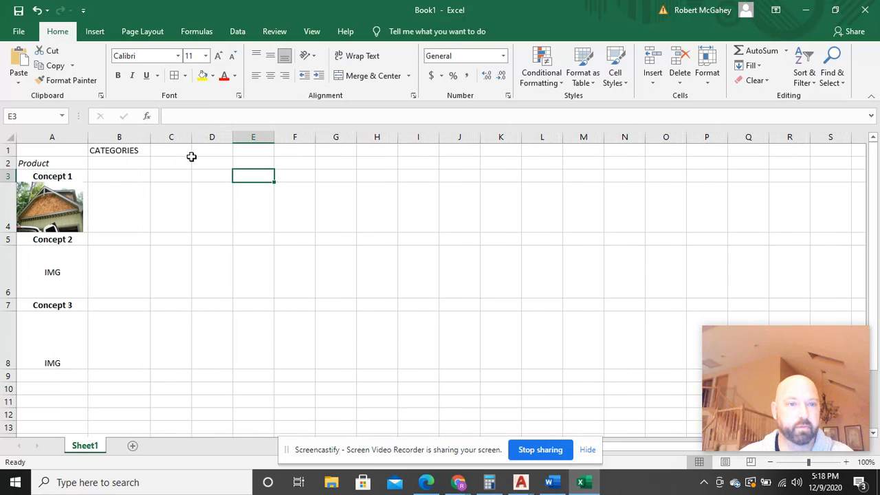
Enter the heading SAFETY in cell C1 and Weight in cell D1.
left_click(180, 153)
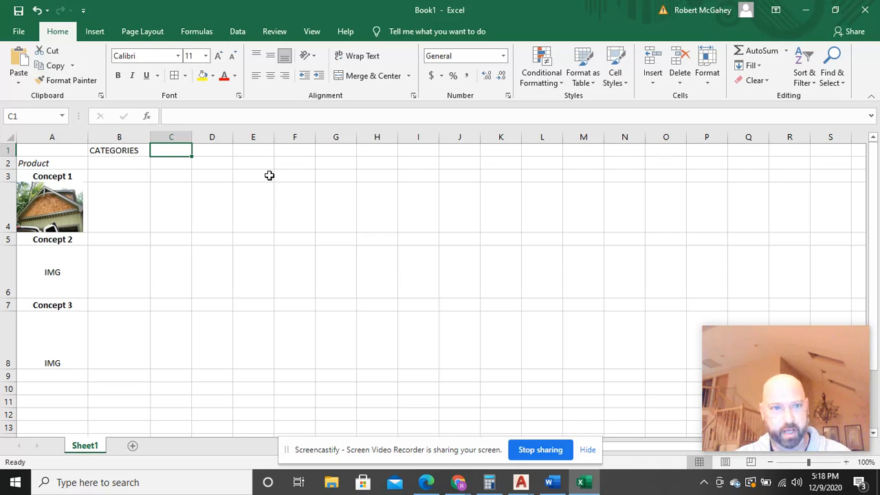
type("SAFETY")
key("Tab")
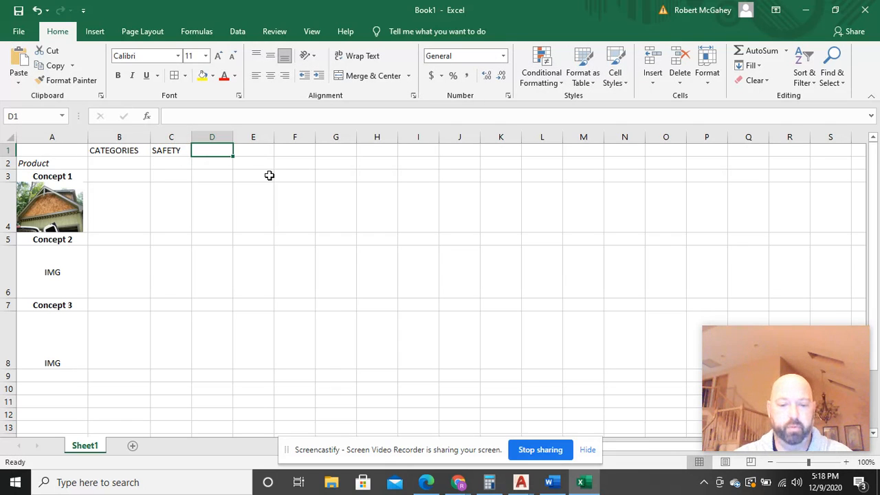
type("W")
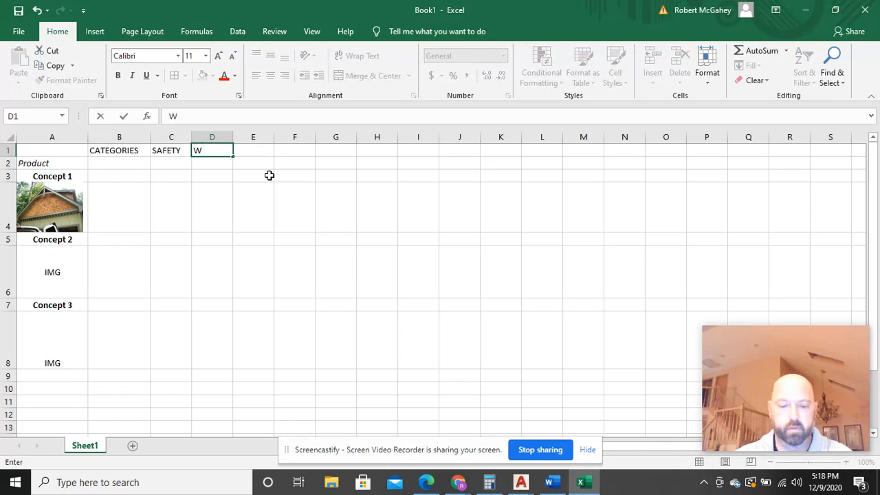
type("eight")
key("Tab")
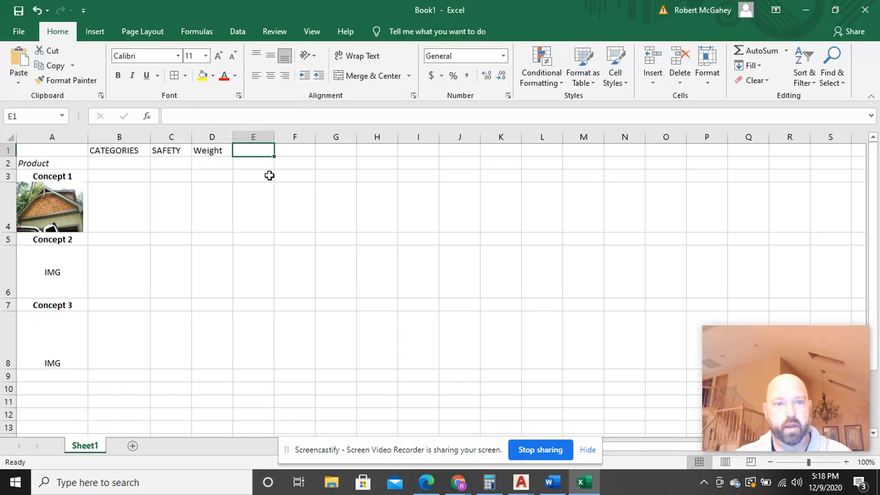
Enter the heading APPEARANCE in cell E1 and Weight in cell F1.
type("APPEARANCE")
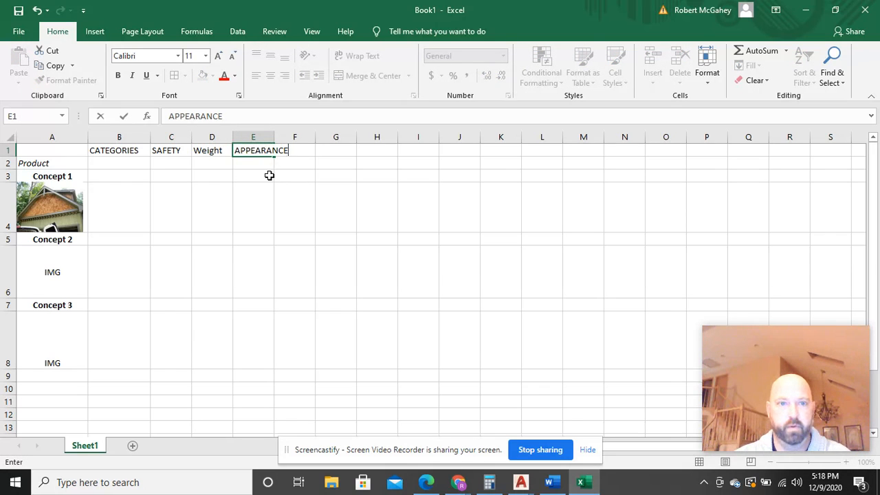
key("Tab")
type("W")
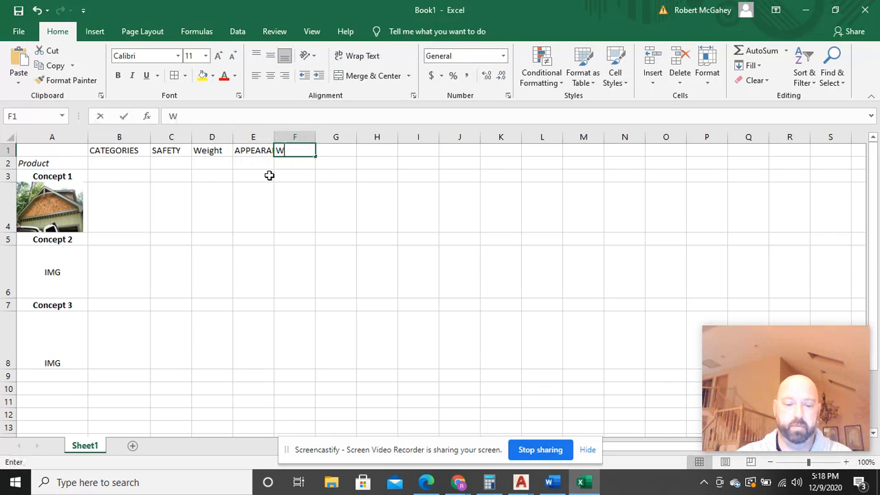
type("eight")
key("Tab")
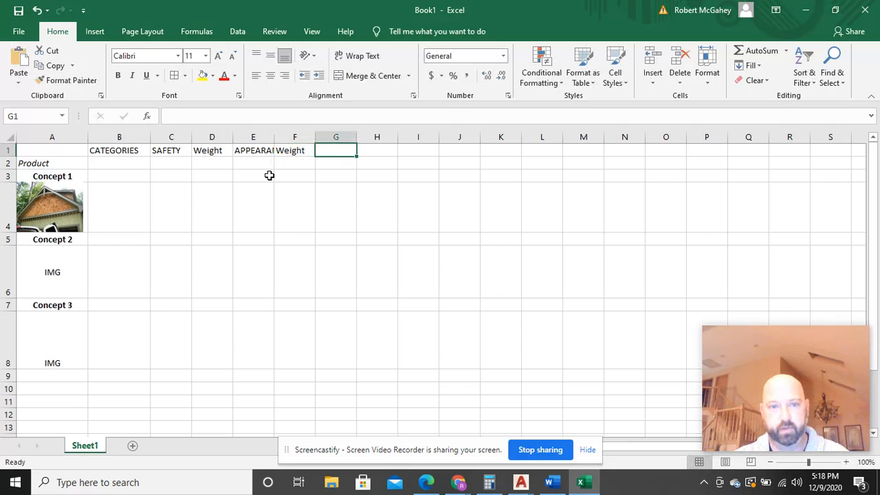
Fill G1 through J1 with the headings COST, Weight, FUNCTIONALITY and Weight.
type("COST")
key("Tab")
type("Weight")
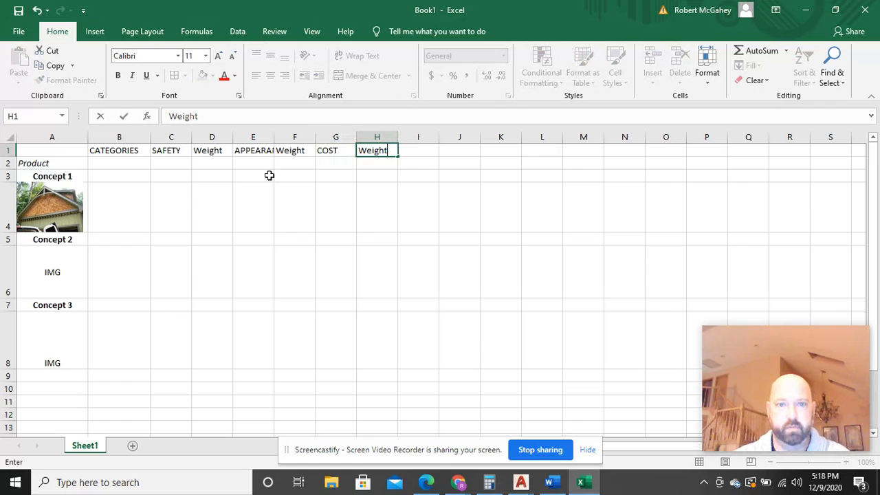
key("Tab")
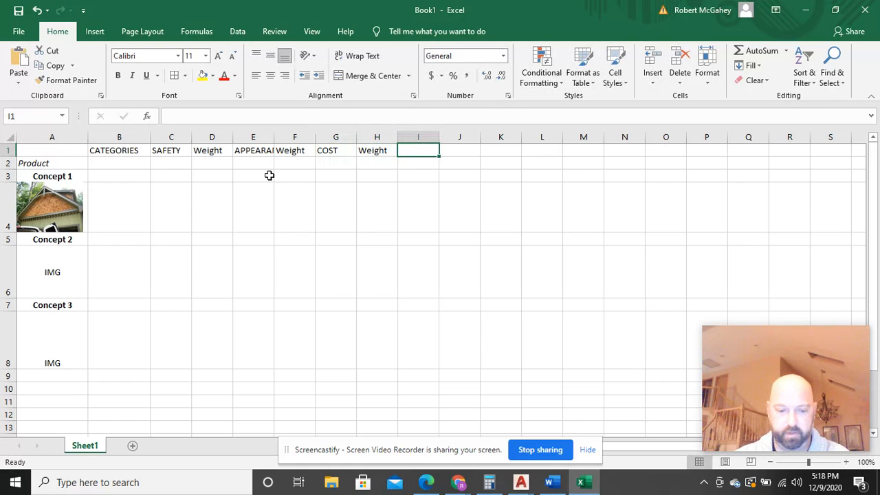
type("FUNCTIONALITY")
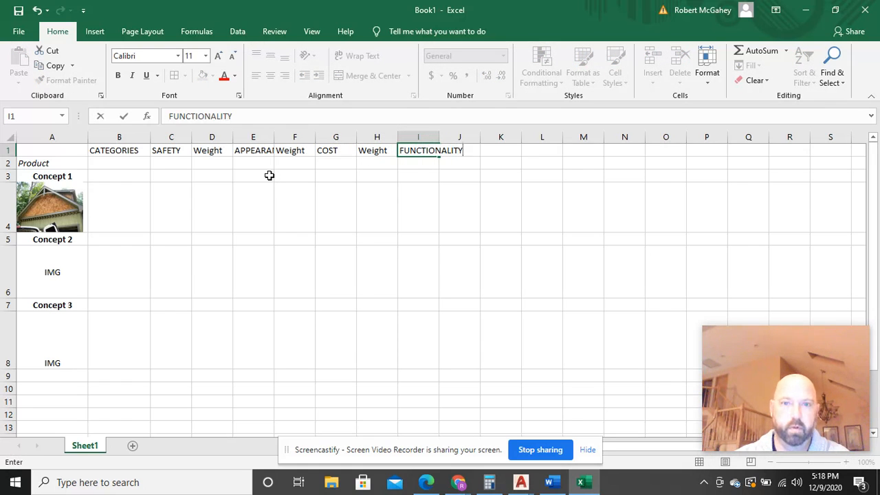
key("Tab")
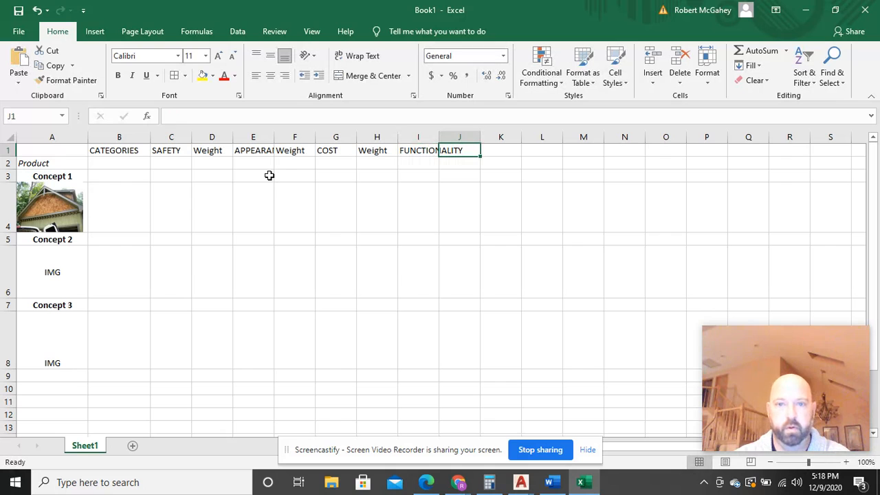
type("Weight")
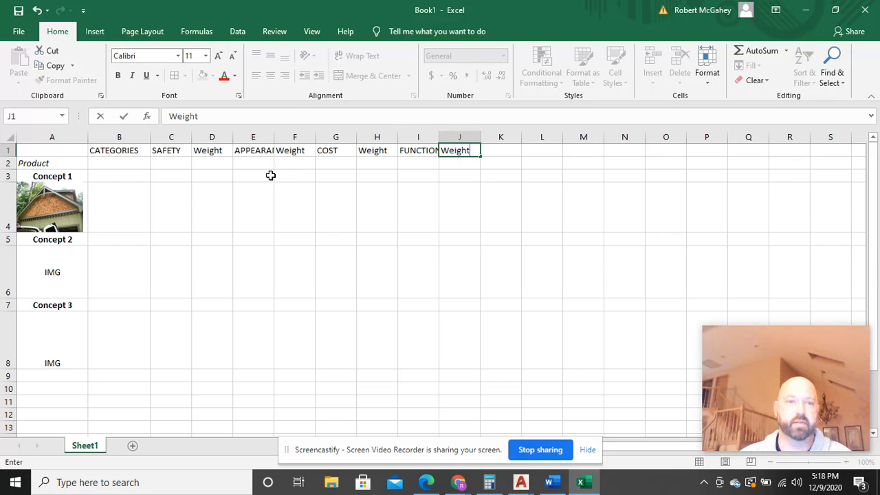
left_click(271, 175)
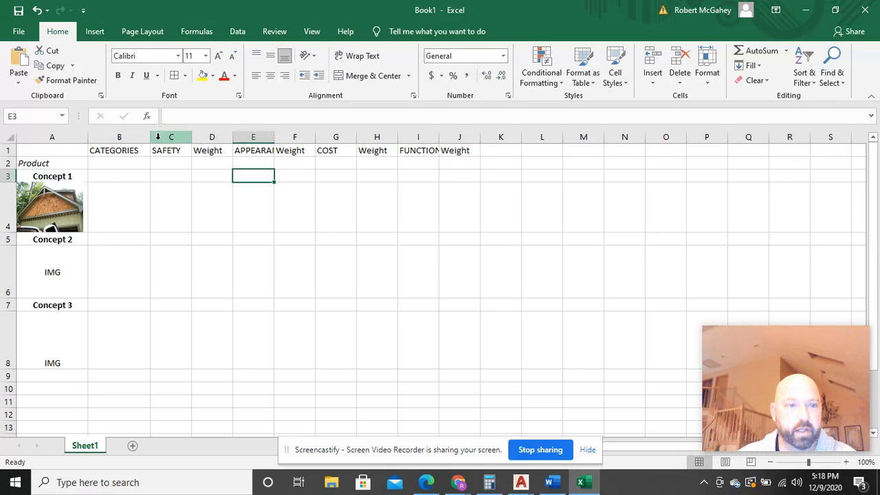
Italicize the CATEGORIES heading in B1 to match the Product label in A2.
left_click(131, 148)
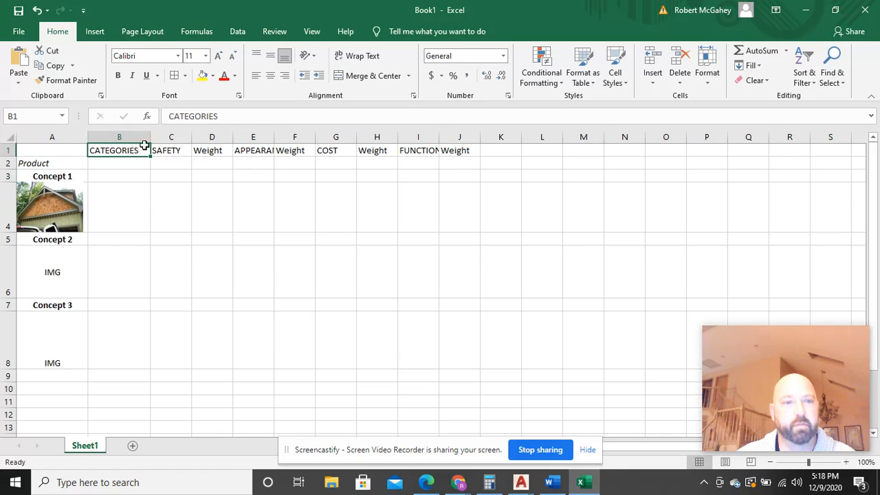
left_click(128, 78)
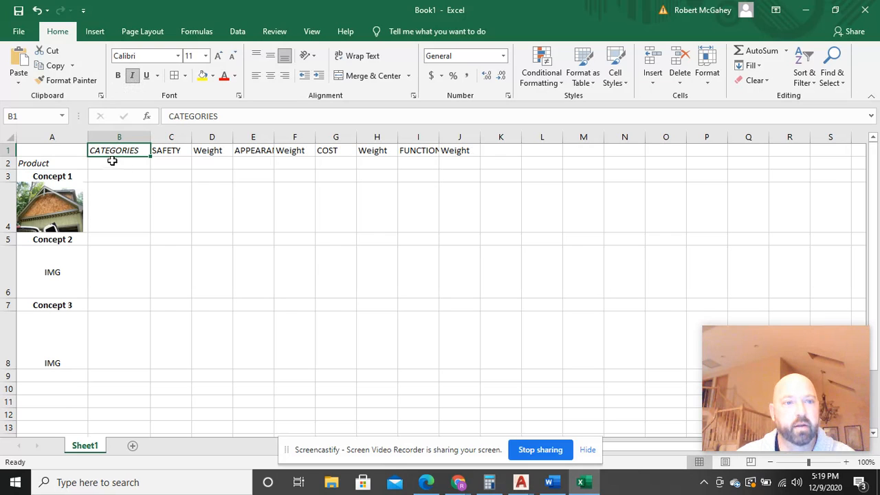
left_click(56, 165)
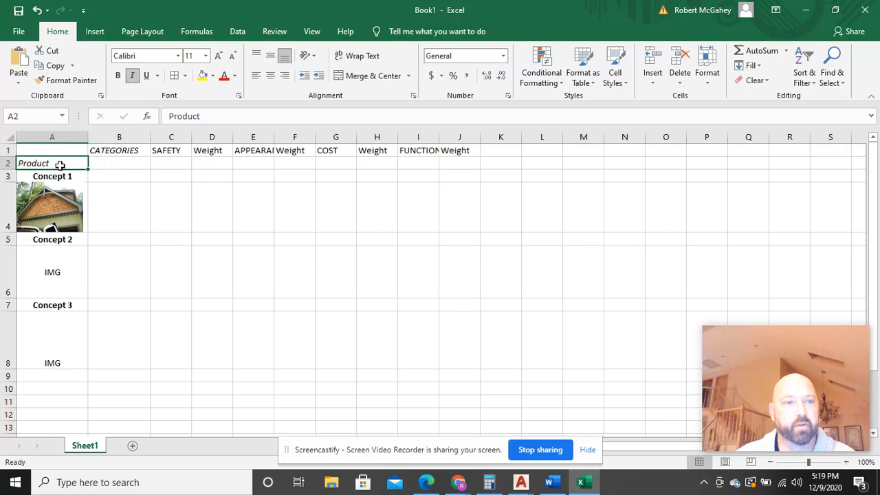
left_click(122, 149)
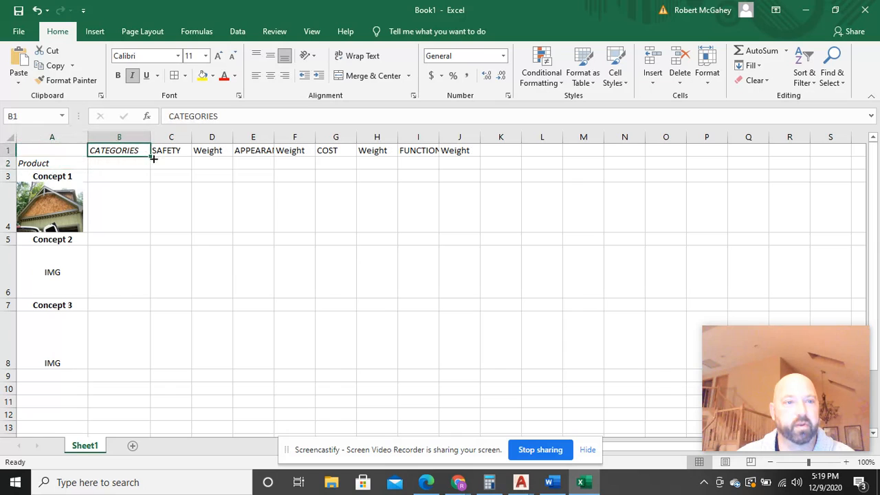
Retype the heading in B1 as Categories and center it horizontally in the cell.
double_click(140, 152)
type("Categories")
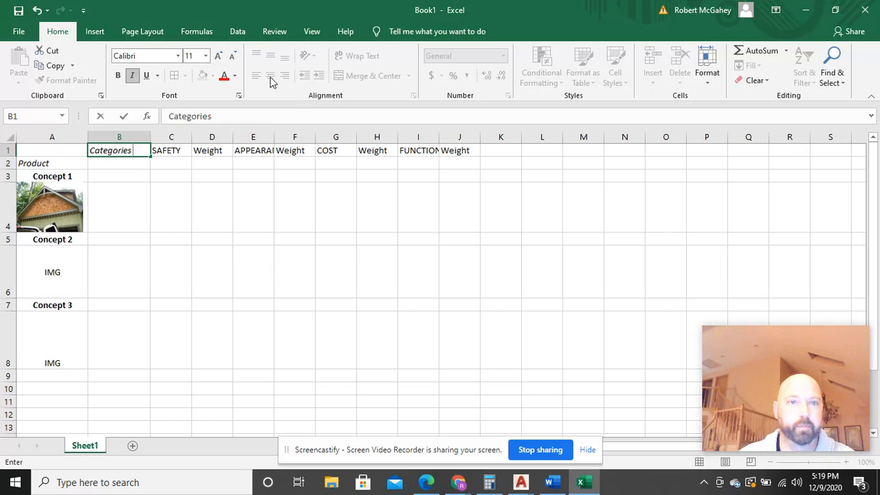
left_click(200, 229)
left_click(137, 153)
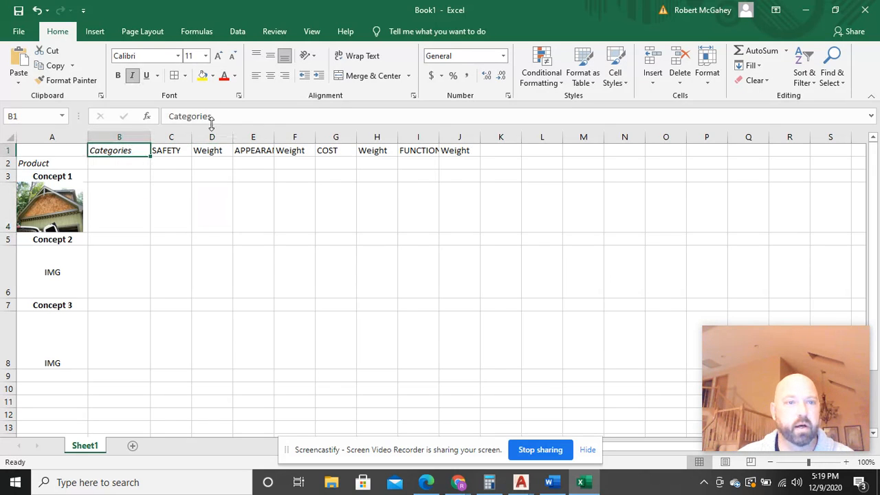
left_click(270, 76)
left_click(154, 196)
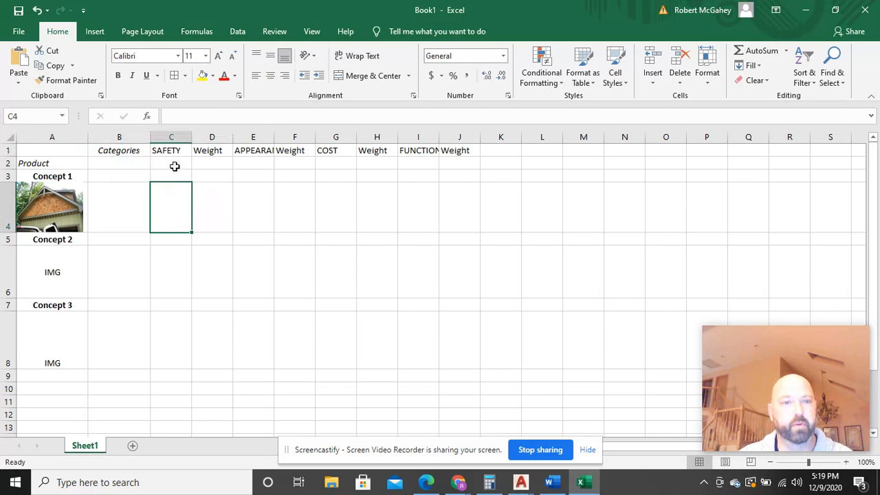
Make the SAFETY heading in C1 bold.
left_click(174, 150)
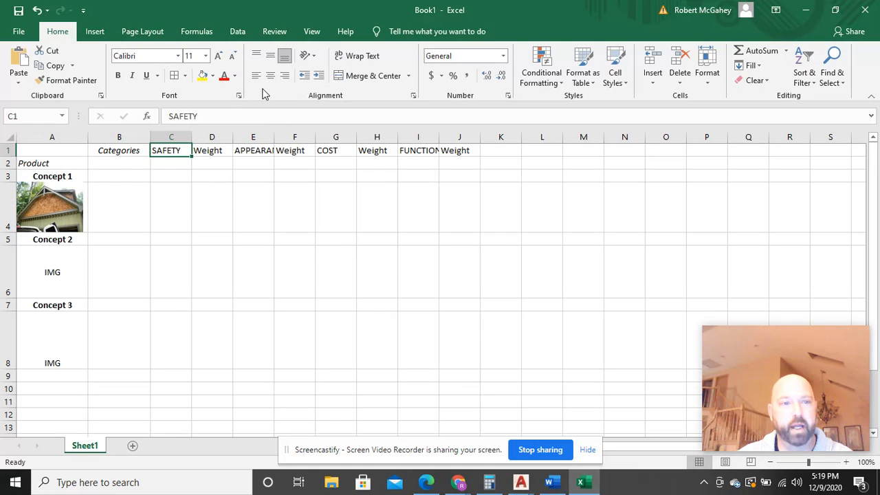
left_click(117, 75)
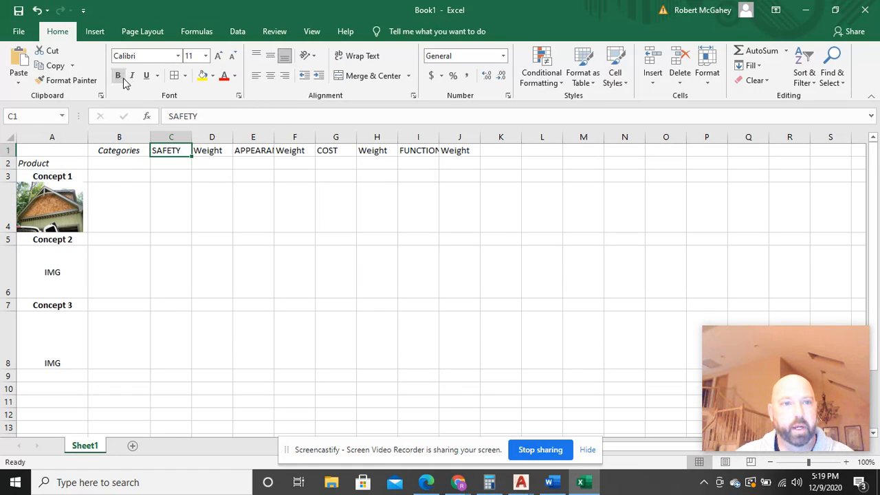
left_click(224, 220)
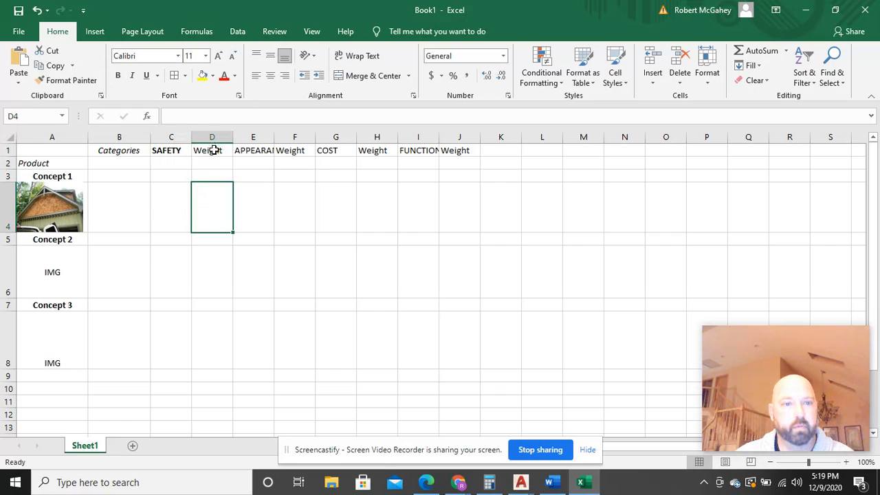
Widen column E to fit the APPEARANCE heading and narrow the neighboring Weight column F slightly.
left_click(254, 137)
left_click_drag(273, 141, 295, 138)
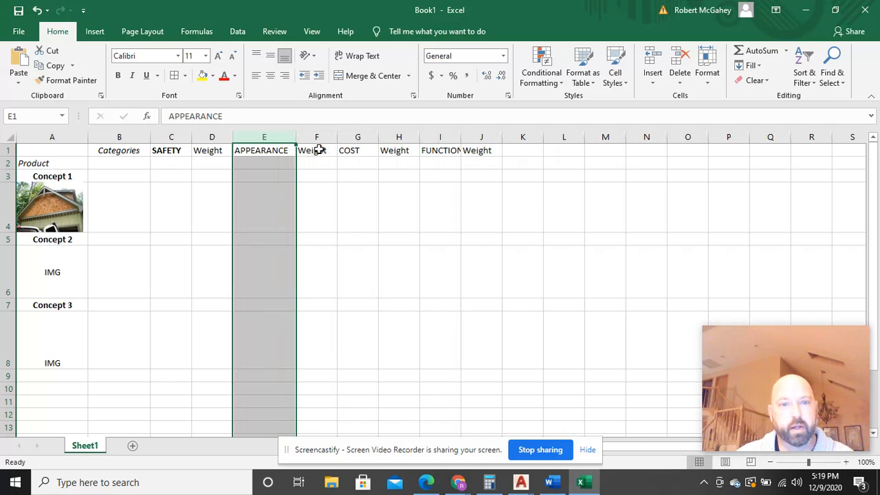
left_click_drag(338, 139, 330, 139)
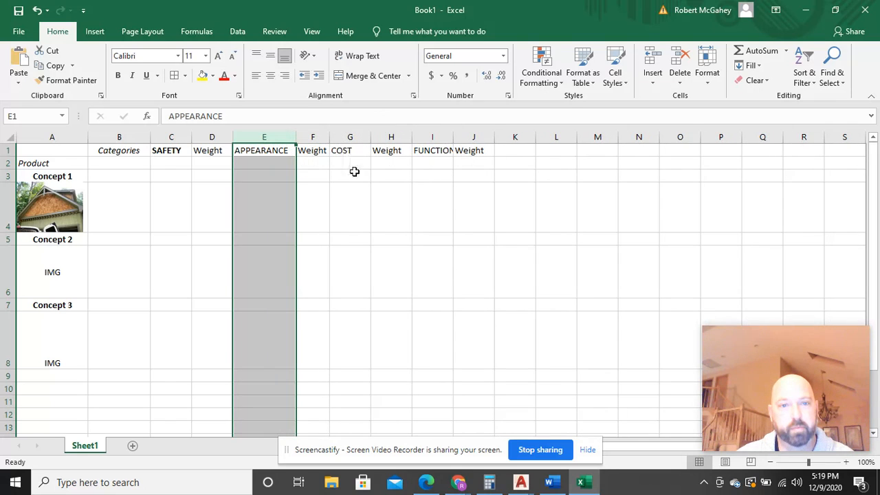
Widen the Weight columns D, F and H to give their headings more room.
left_click(213, 141)
mouse_move(231, 140)
left_mouse_down()
mouse_move(220, 140)
mouse_move(242, 138)
left_mouse_up()
left_click(322, 138)
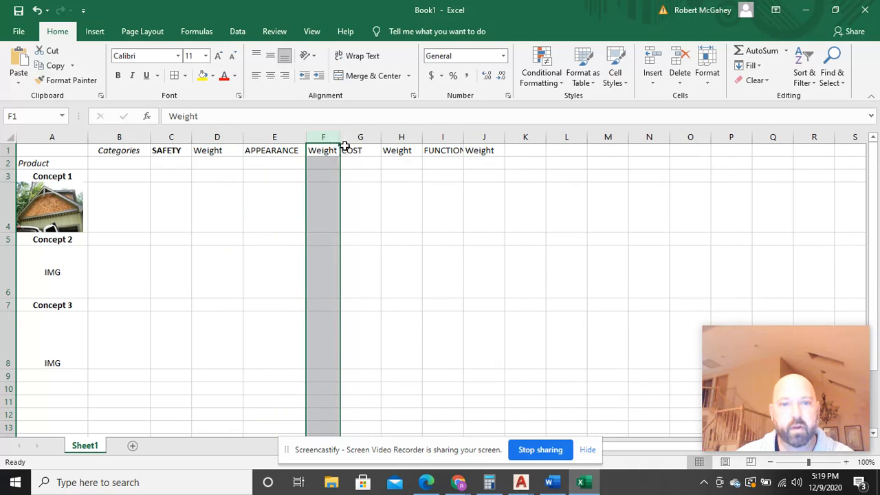
left_click_drag(340, 137, 362, 138)
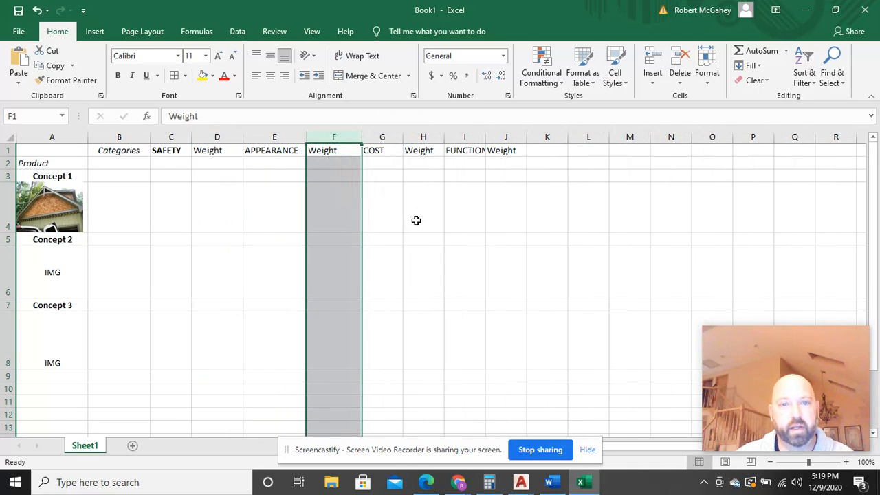
left_click(422, 138)
left_click_drag(444, 137, 467, 138)
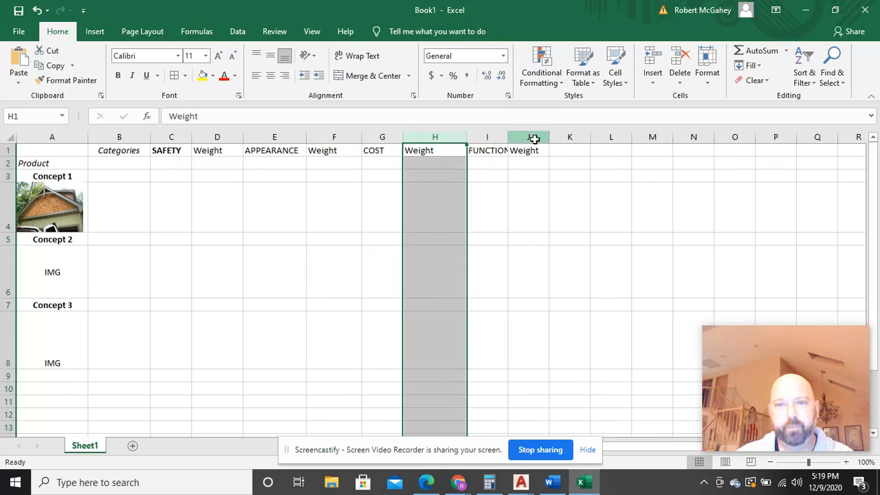
Widen the last Weight column J, and widen column I to fit the FUNCTIONALITY heading.
left_click(530, 137)
left_click_drag(549, 139, 567, 141)
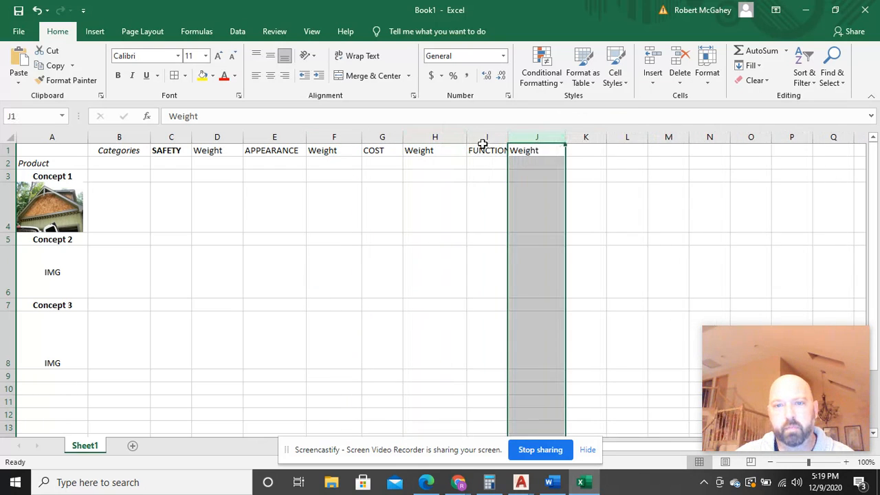
left_click(484, 138)
left_click_drag(508, 137, 548, 138)
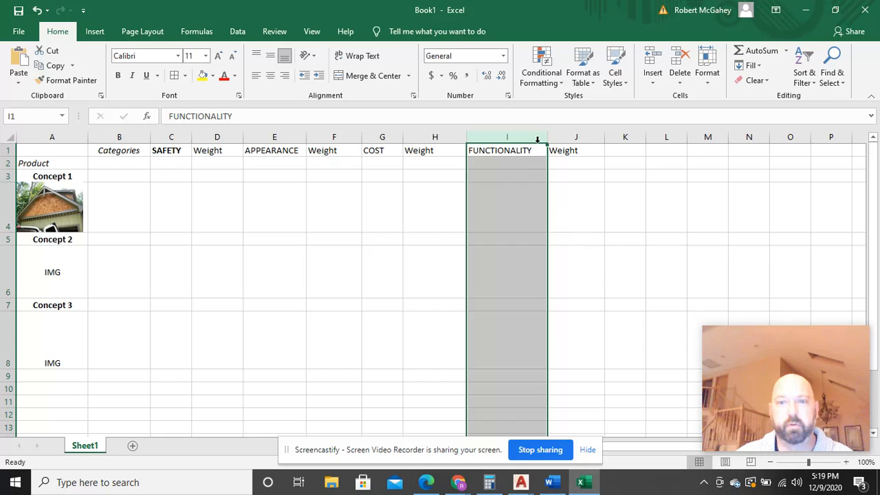
Bold and center the APPEARANCE, COST and FUNCTIONALITY headings in E1, G1 and I1.
left_click(264, 154)
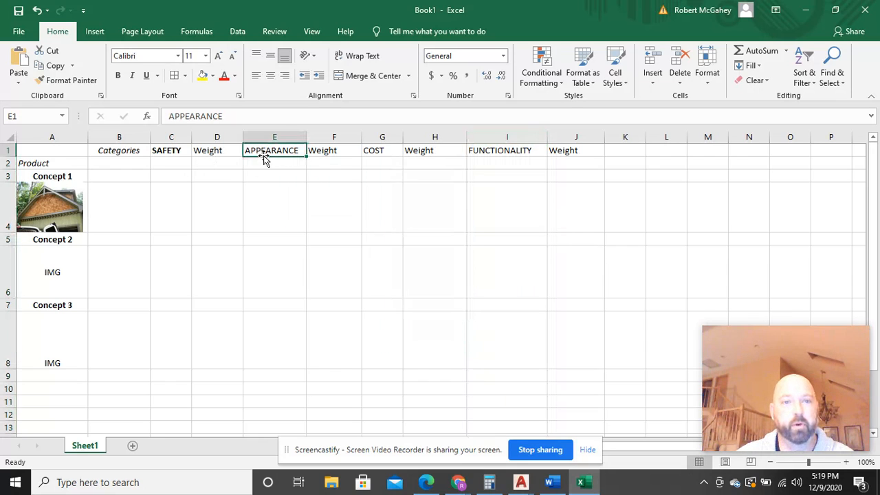
left_click(117, 75)
left_click(273, 76)
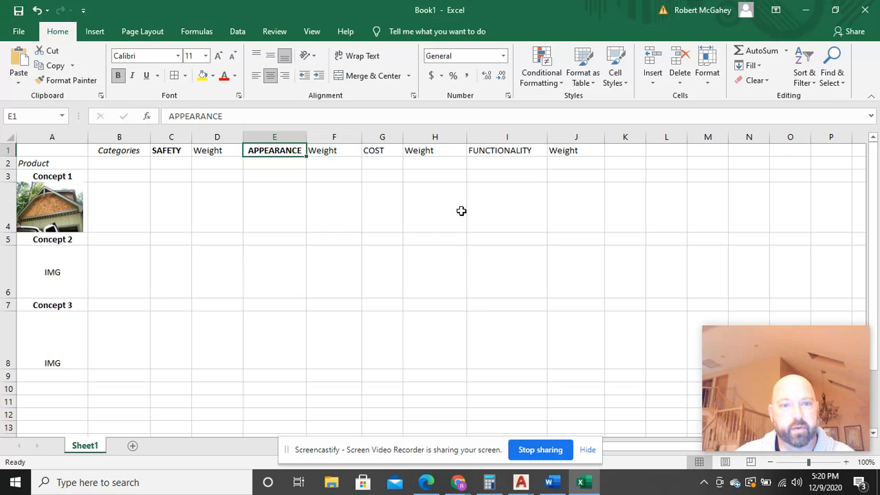
left_click(365, 150)
left_click(117, 75)
left_click(273, 76)
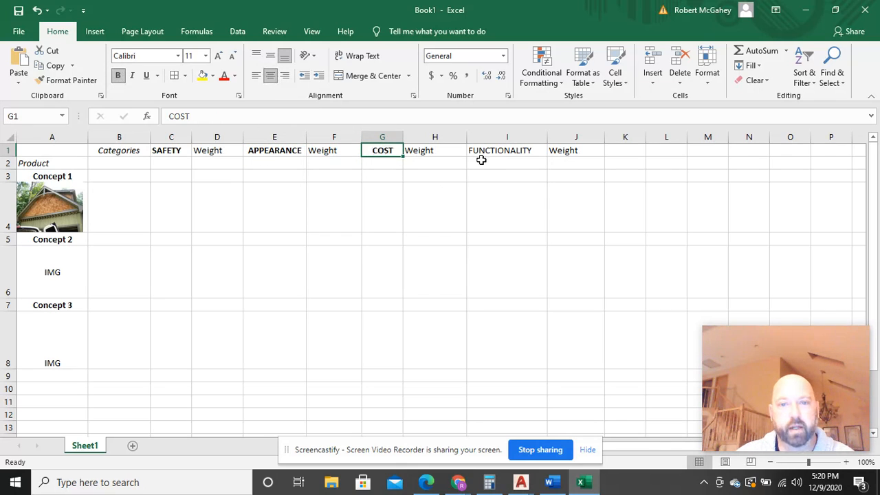
left_click(481, 149)
left_click(118, 77)
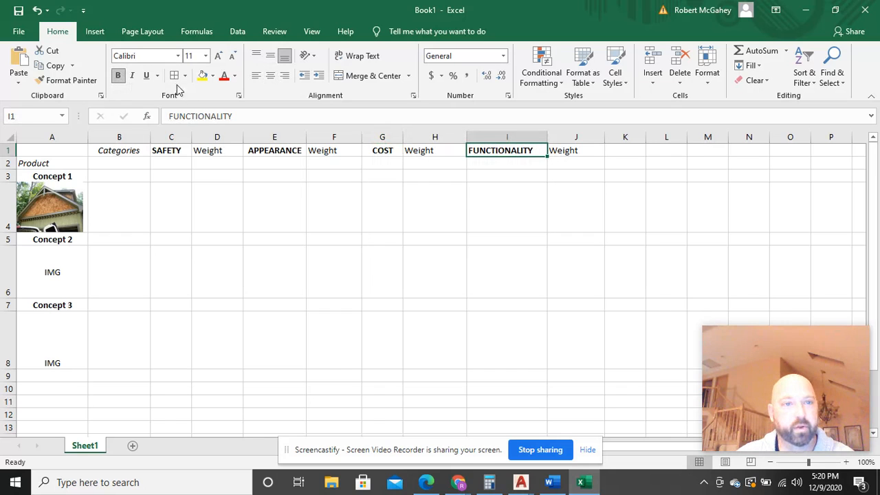
left_click(270, 76)
left_click(443, 208)
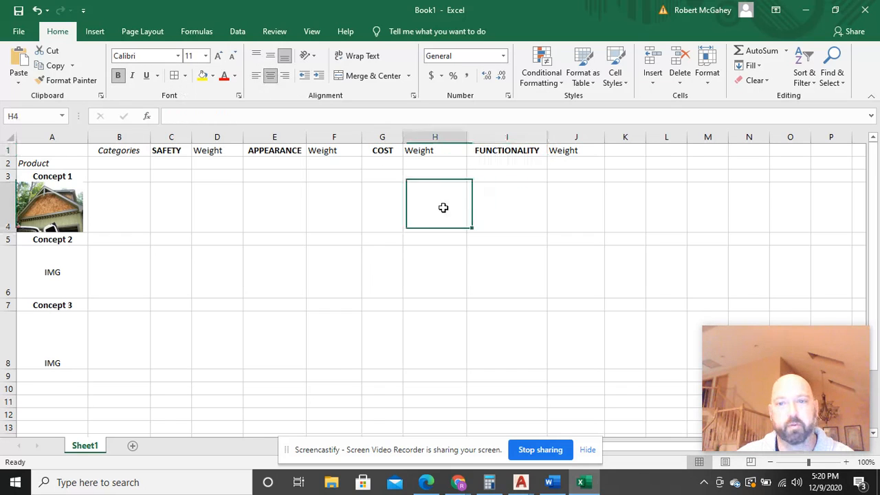
Extend the SAFETY weight heading in D1 to "Weight = 4" and the APPEARANCE weight heading in F1 to "Weight = 2".
left_click(558, 152)
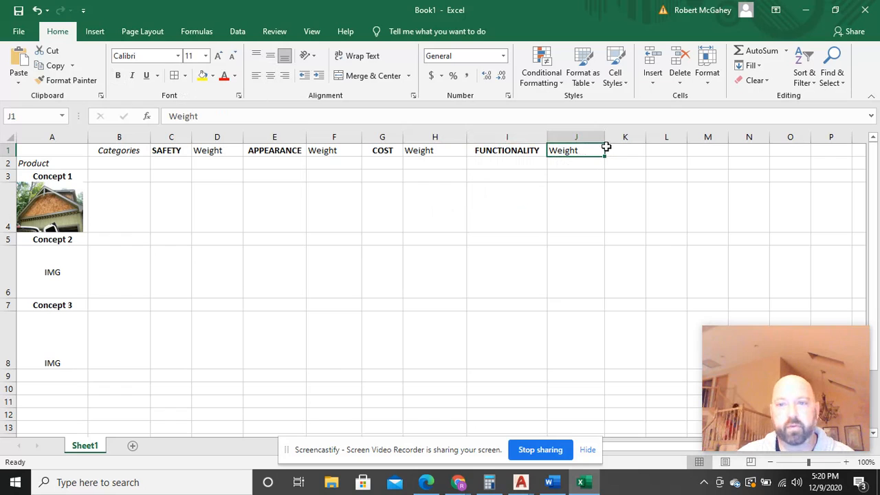
double_click(225, 150)
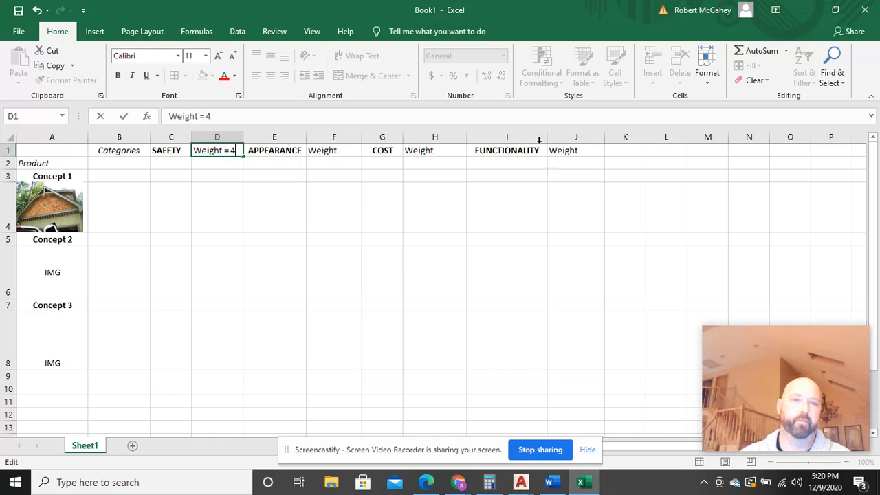
left_click(344, 156)
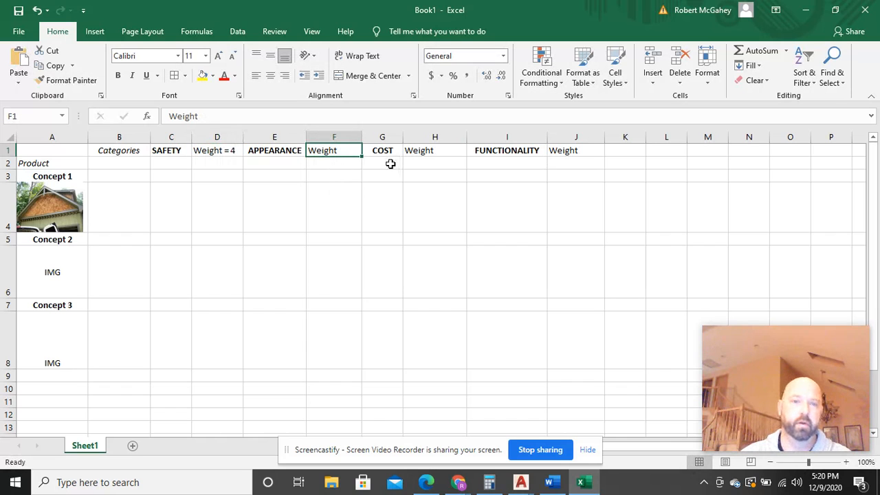
double_click(341, 151)
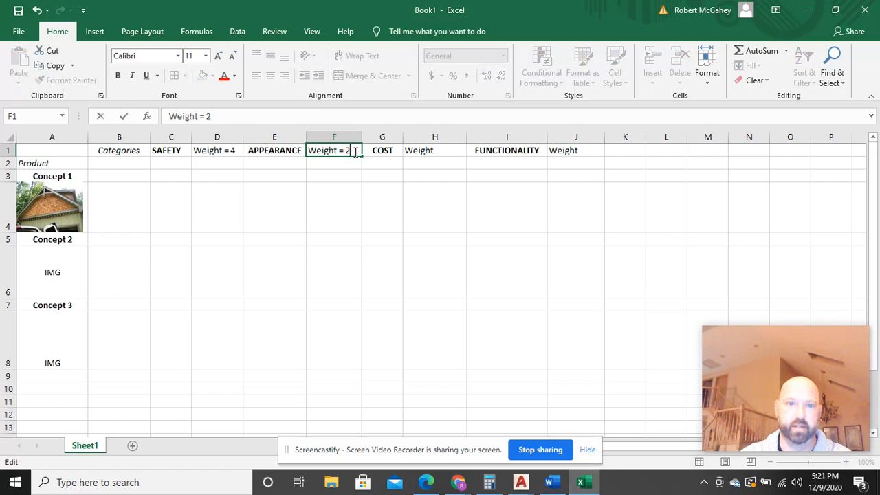
left_click(405, 193)
Extend the COST weight heading in H1 to "Weight = 1" and the FUNCTIONALITY weight heading in J1 to "Weight = 3".
left_click(412, 151)
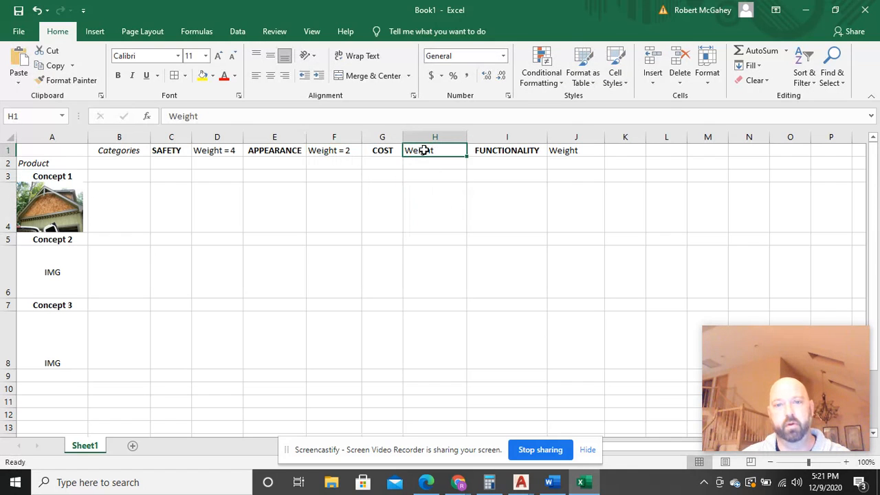
double_click(424, 150)
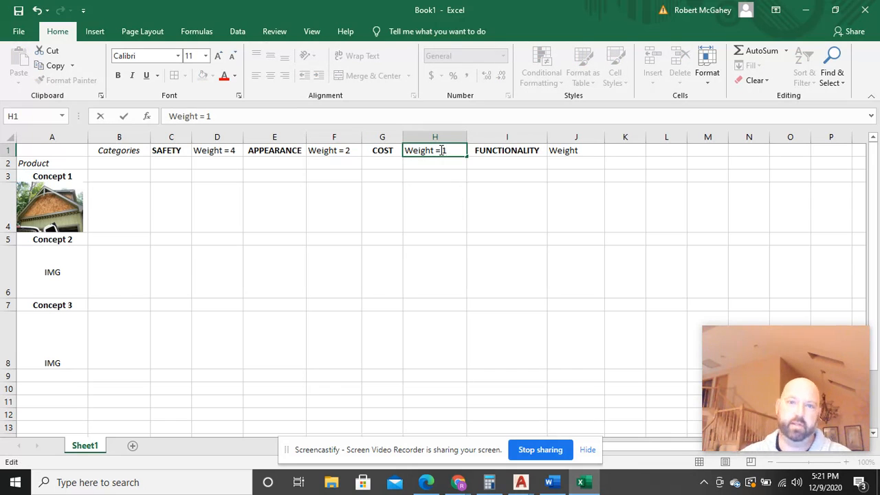
left_click(464, 188)
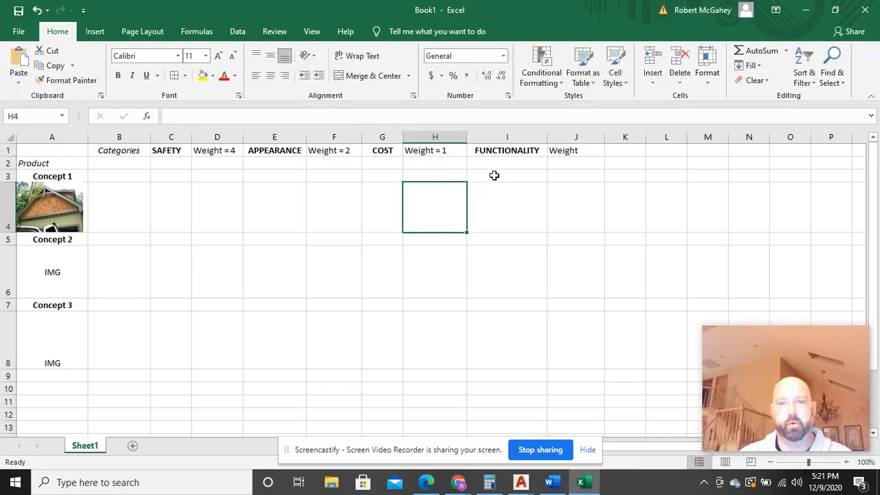
left_click(559, 150)
double_click(581, 153)
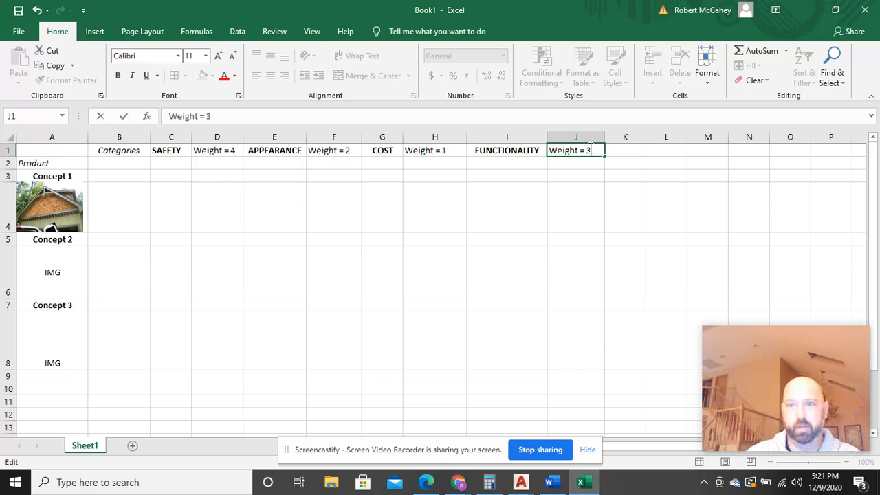
left_click(630, 168)
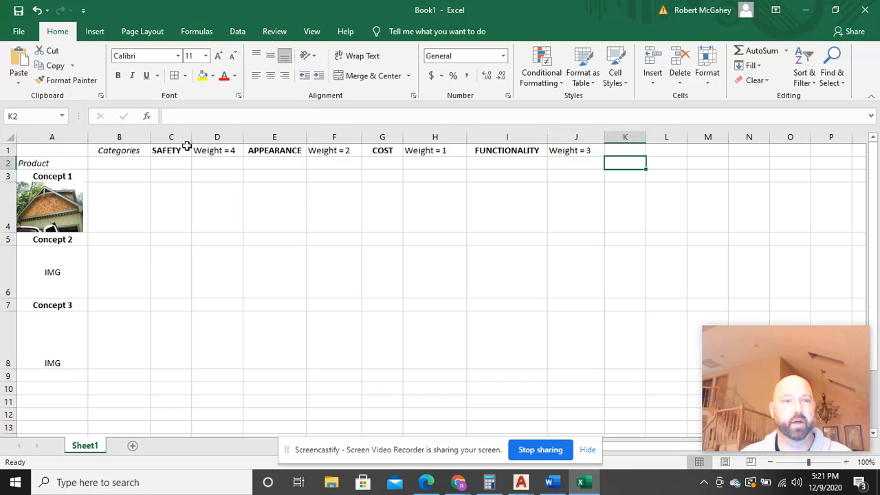
Center the SAFETY heading in C1 horizontally.
left_click(183, 147)
left_click(270, 76)
left_click(342, 222)
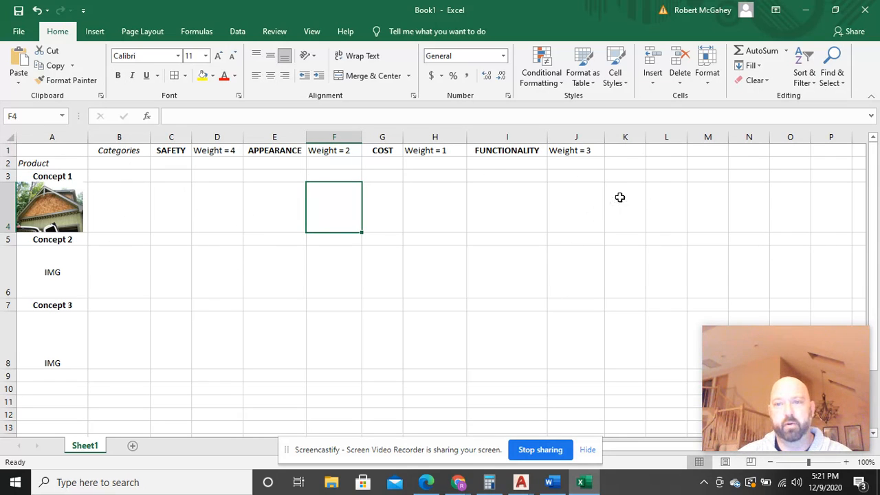
Add a bold, centered TOTAL heading in K1 after the last weight column.
left_click(629, 152)
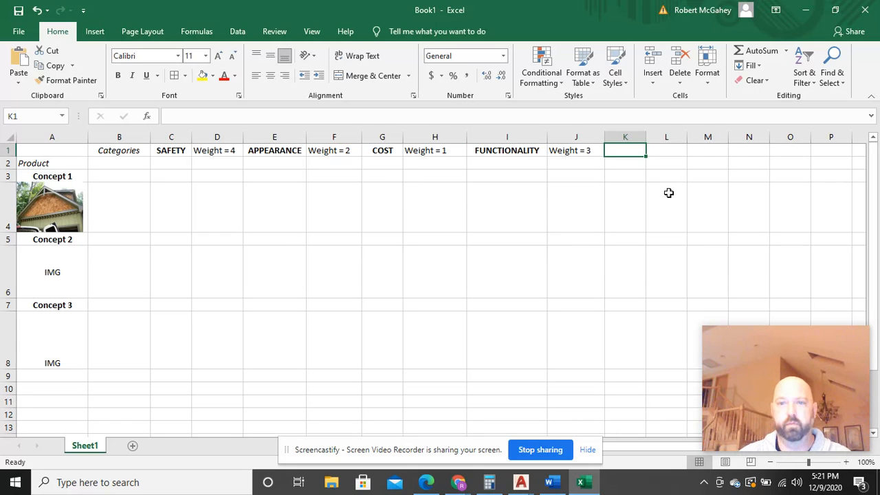
type("TOTAL")
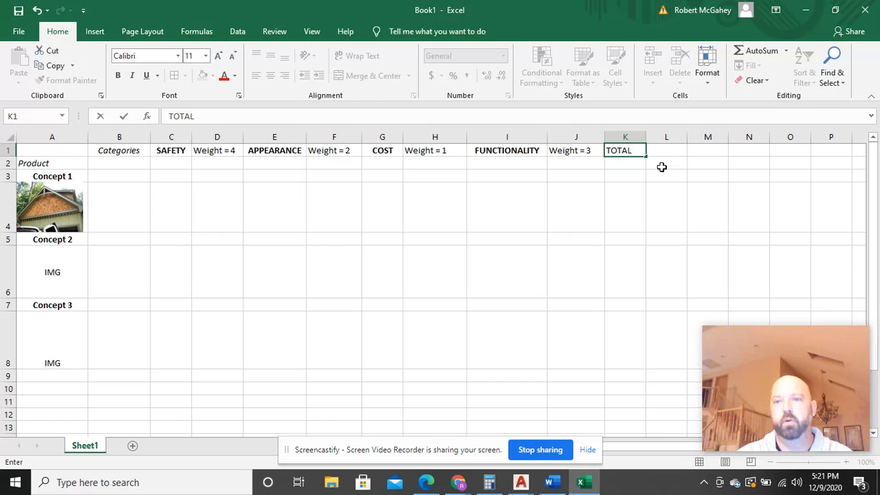
left_click(661, 167)
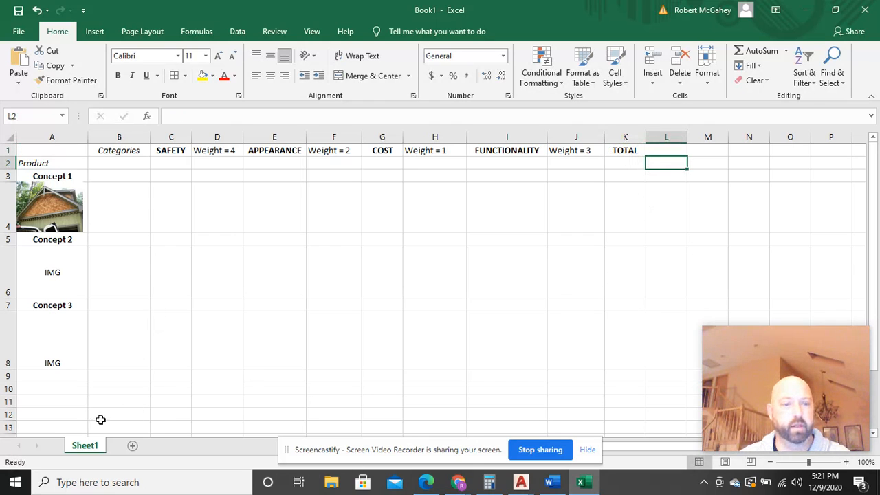
Start a rating key below the table with "Rating" in A10 and "4 = Excellent" in B10.
left_click(69, 389)
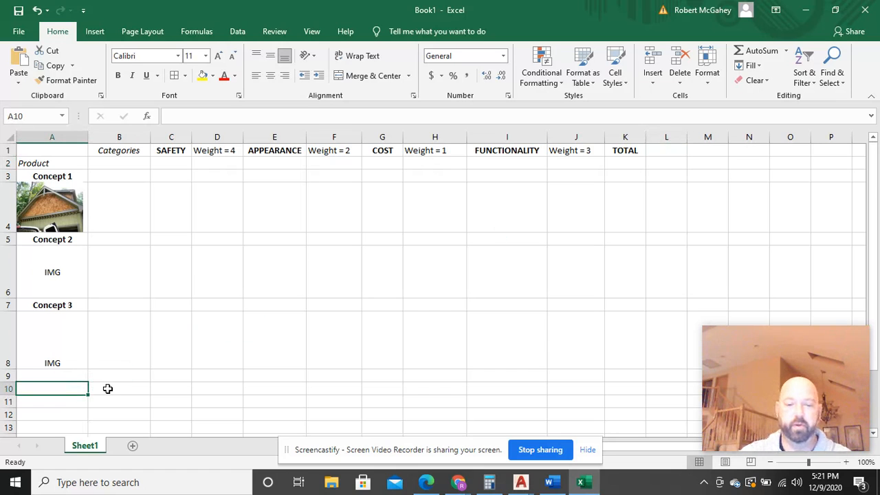
type("R")
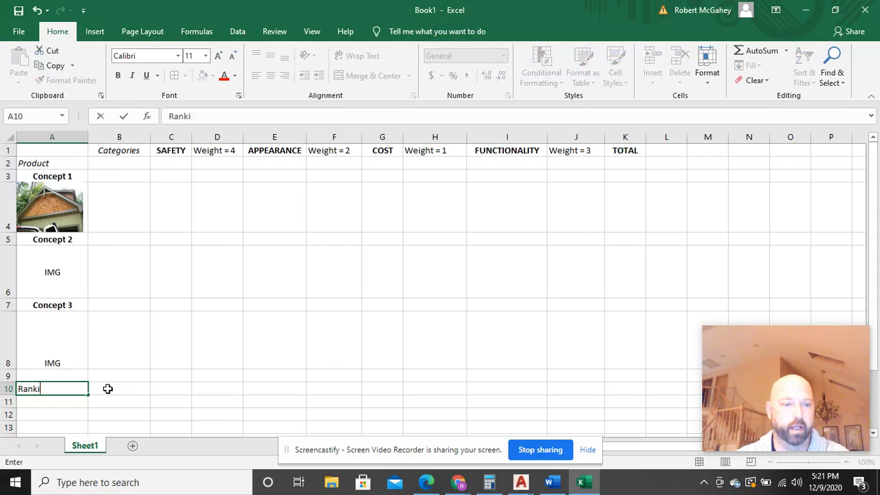
type("ating")
left_click(127, 388)
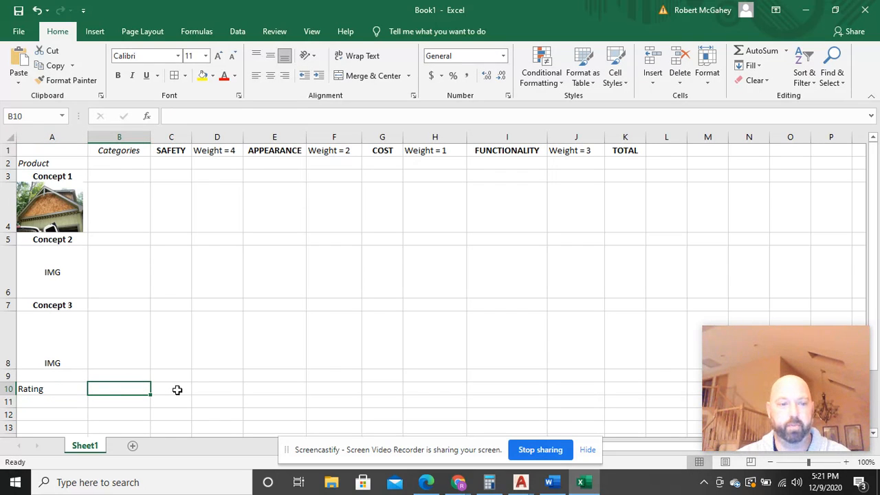
type("4 = Excellent")
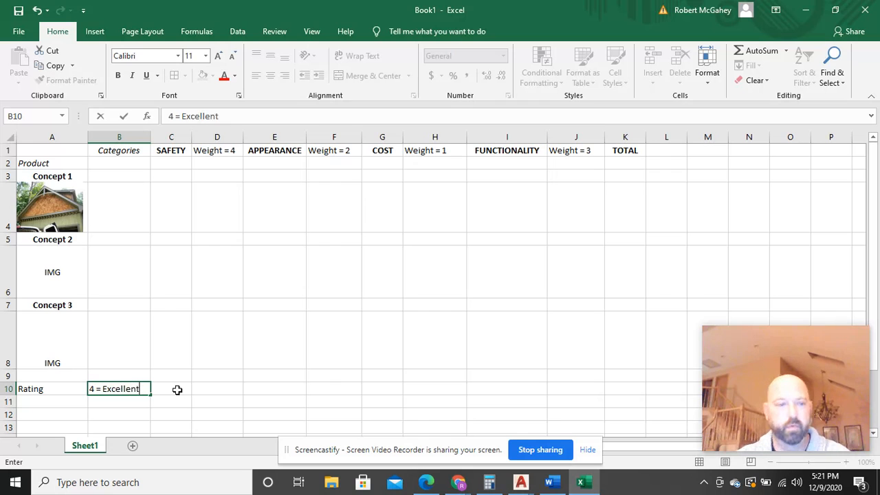
left_click(177, 390)
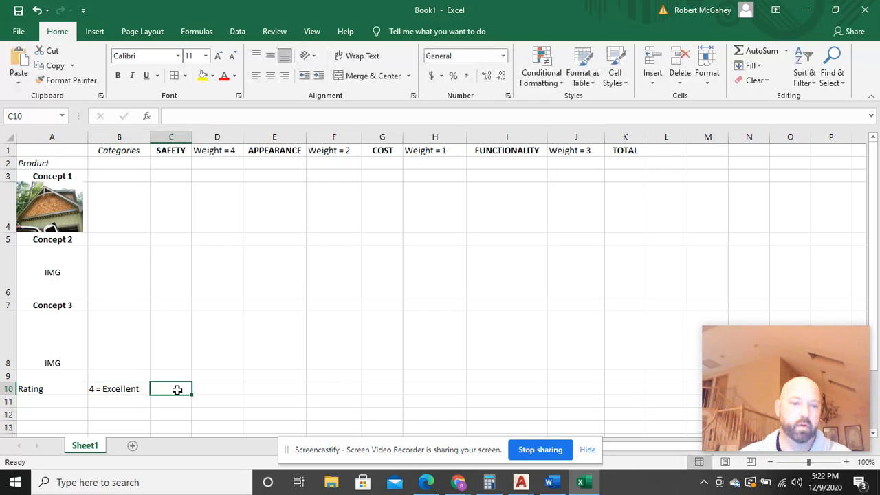
Continue the rating key with "3 = Acceptable" in D10 and "2 = Approaching" in F10.
key("Tab")
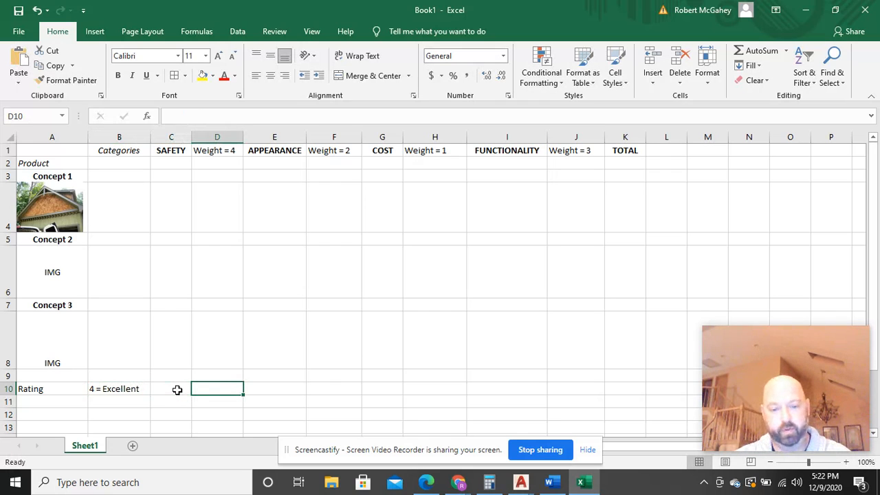
type("3")
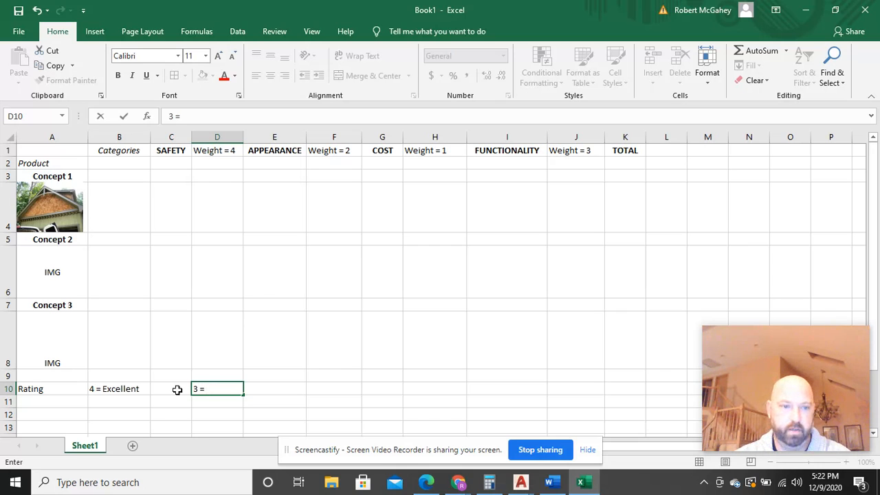
type(" = Acceptable")
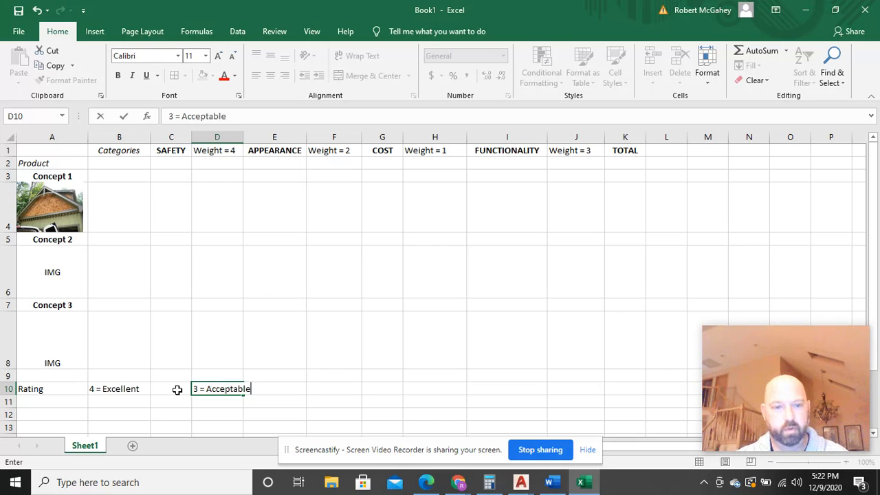
key("Tab")
key("Tab")
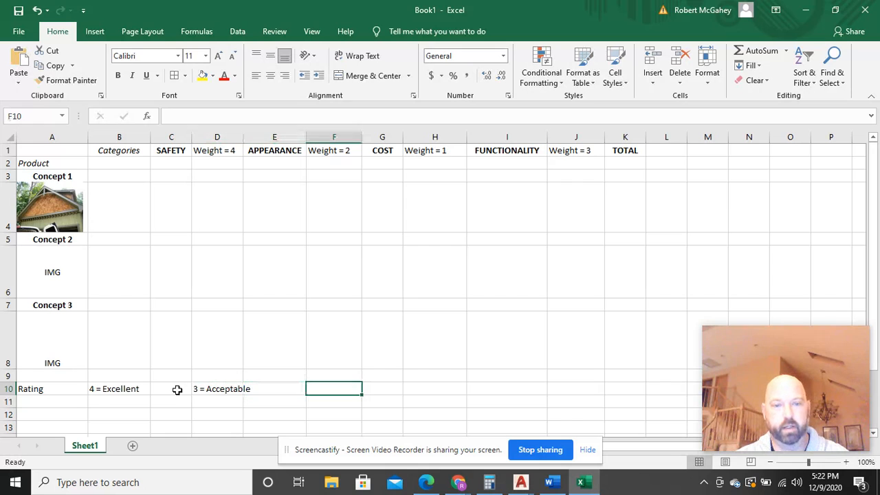
type("2")
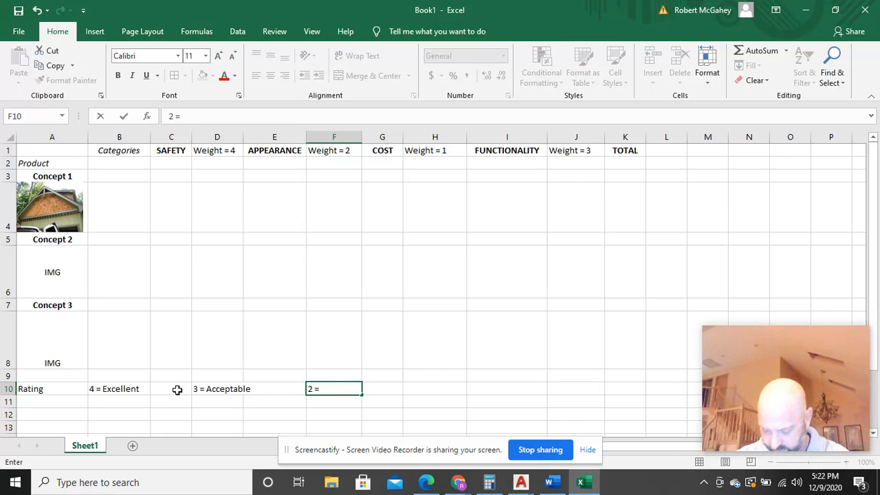
type(" = Approaching")
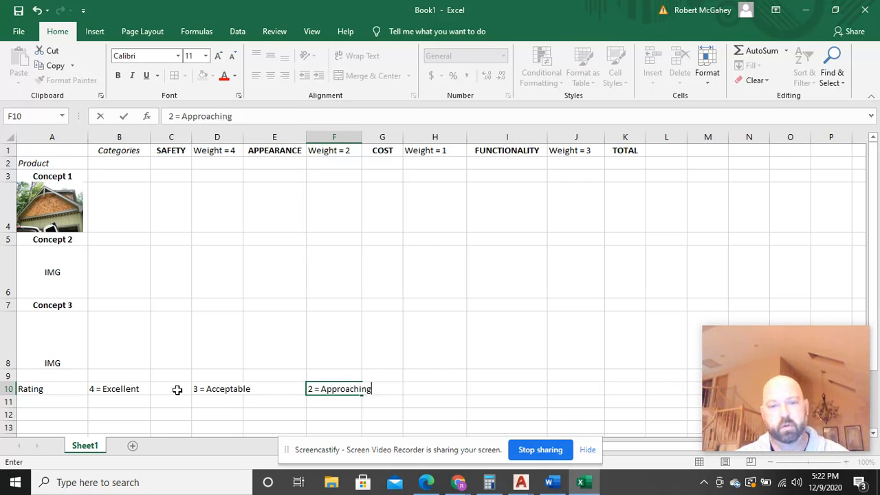
Complete the rating key with "1 = Poor or Unacceptable" in H10 and bold the Rating label in A10.
key("Tab")
key("Tab")
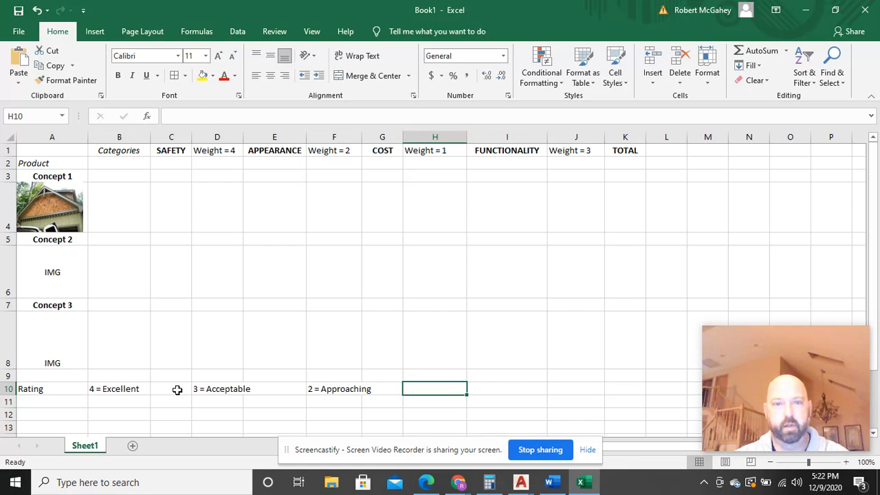
type("1")
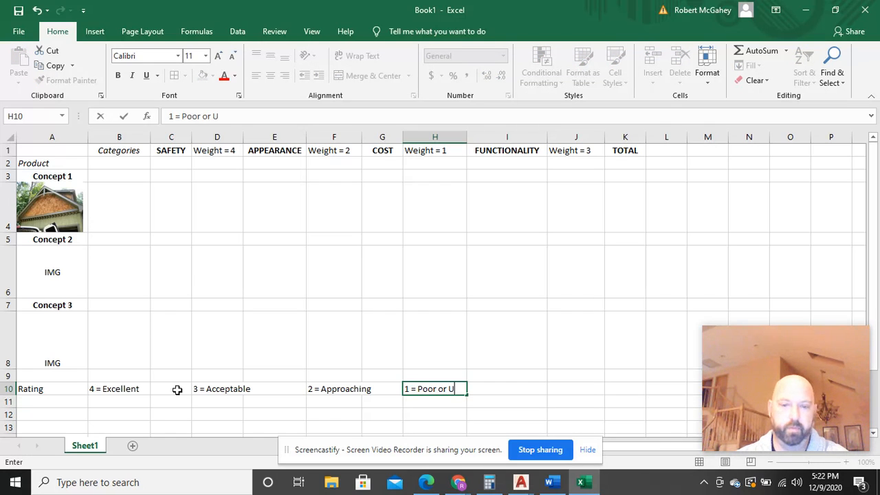
type("= Poor or Unaccepta")
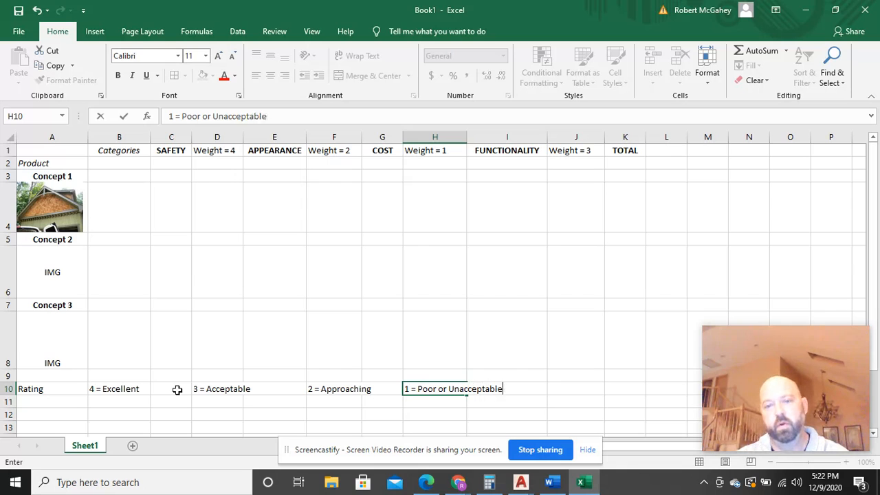
type("ble")
left_click(181, 356)
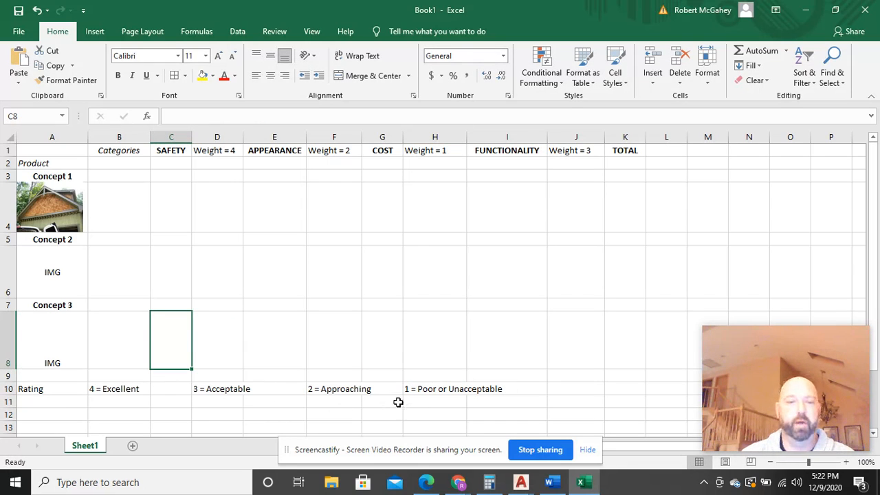
left_click(59, 389)
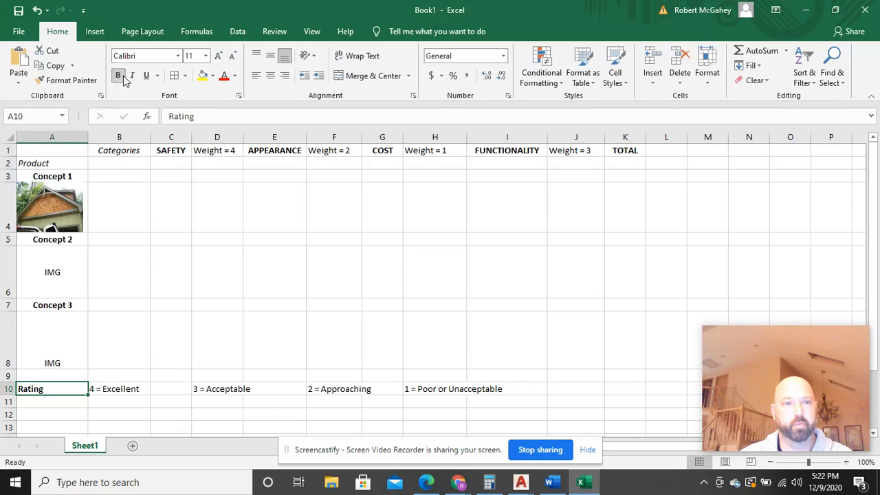
left_click(199, 318)
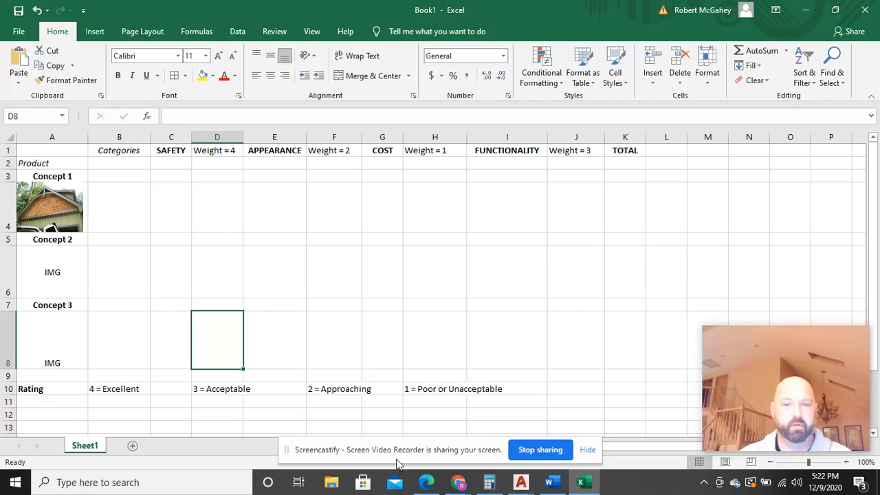
Switch to Chrome and view the Concept #1 sketch on page 7 of the Adjust-A-Teet PDF.
left_click(458, 482)
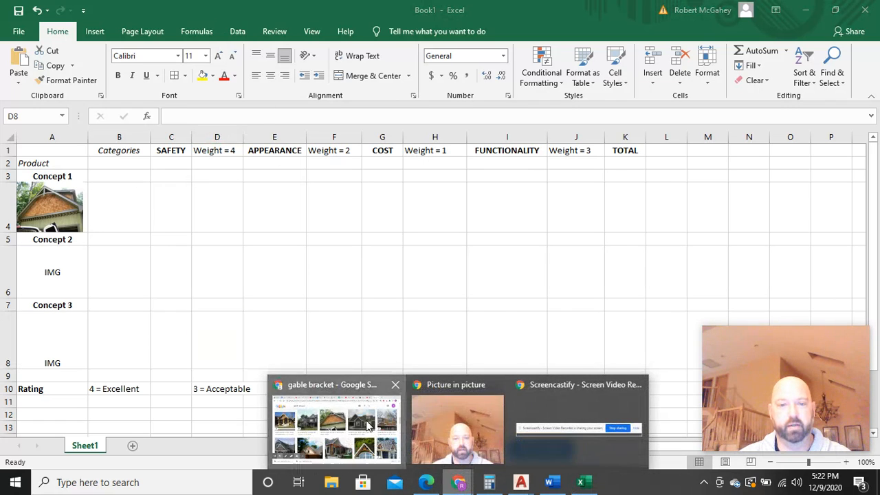
left_click(337, 422)
left_click(172, 10)
scroll(284, 273, "down", 20)
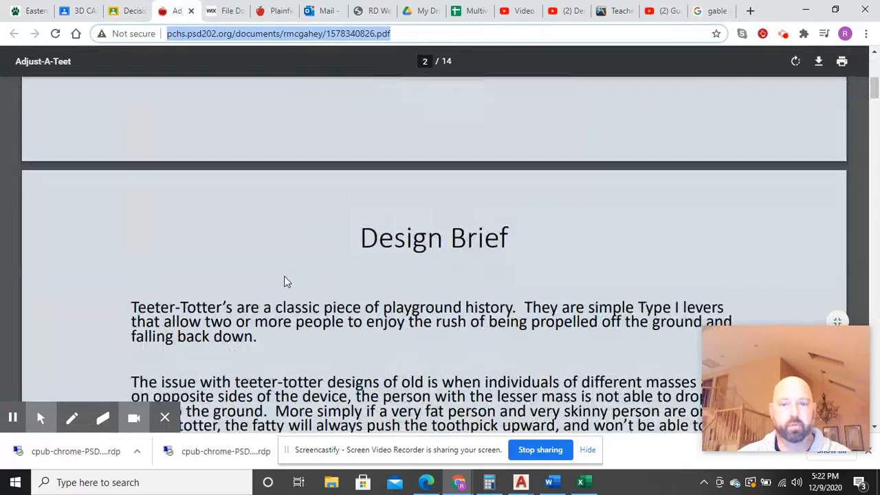
scroll(292, 285, "down", 20)
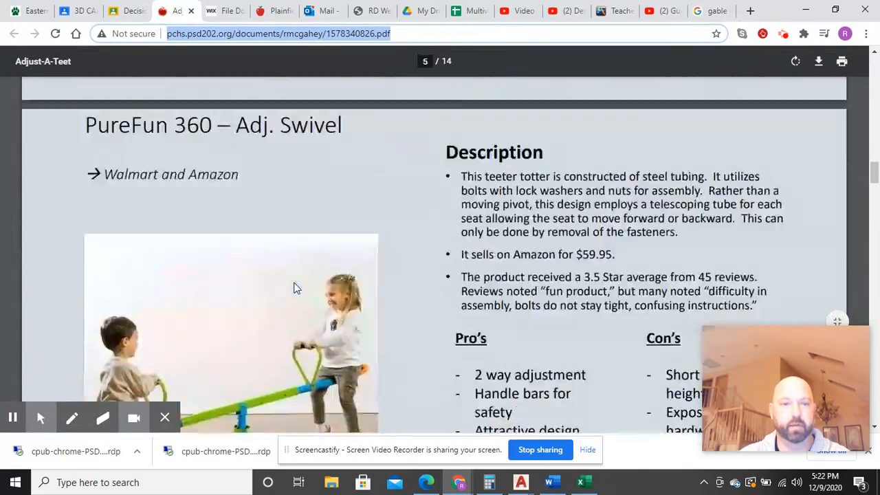
scroll(298, 284, "down", 5)
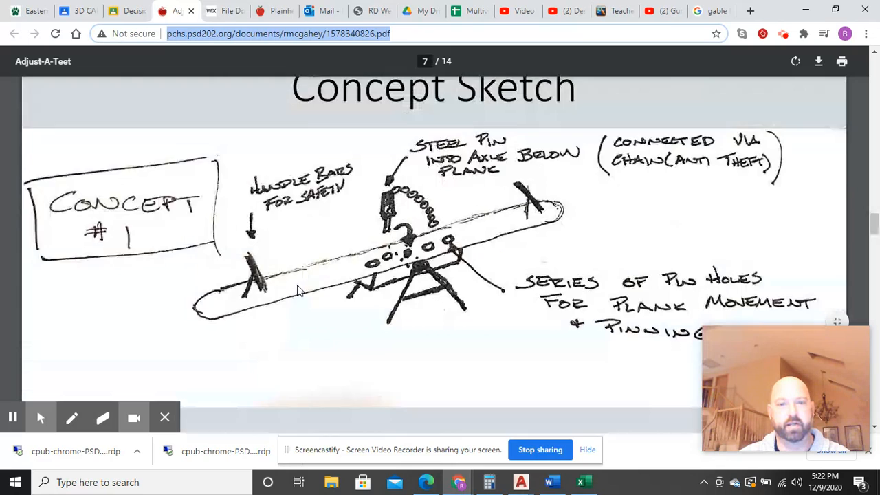
scroll(424, 273, "down", 2)
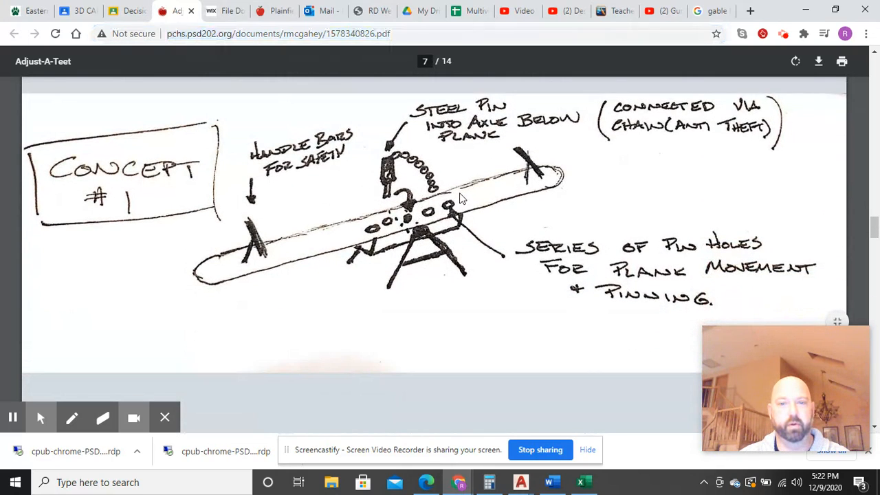
Review the Concept #1, Concept #2 and Concept #3 sketches on pages 7 to 9 of the Adjust-A-Teet PDF.
right_click(470, 218)
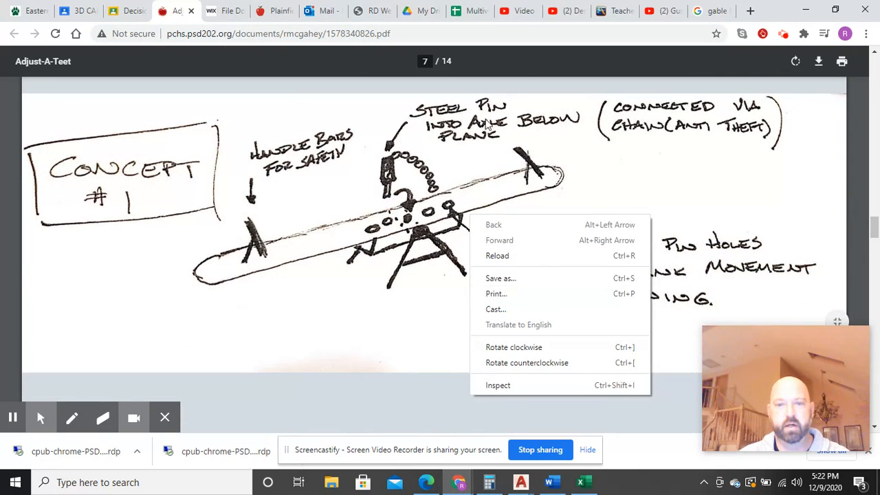
left_click(307, 199)
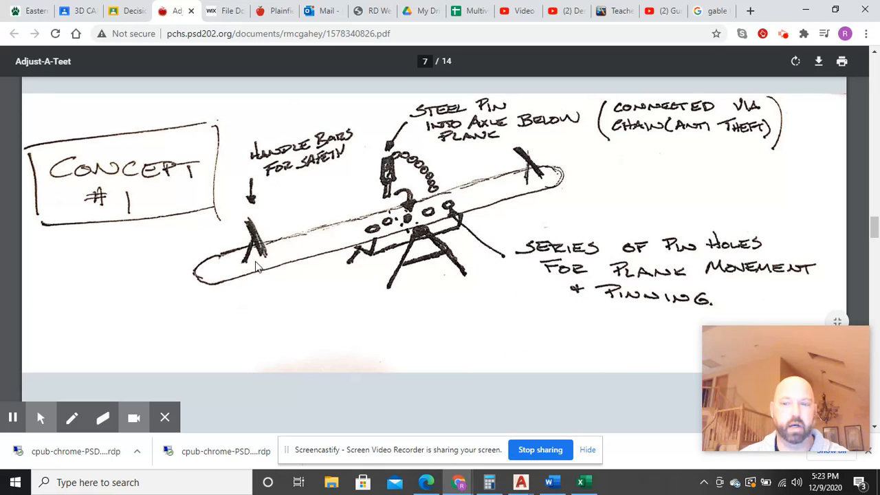
scroll(254, 266, "down", 8)
scroll(274, 270, "up", 2)
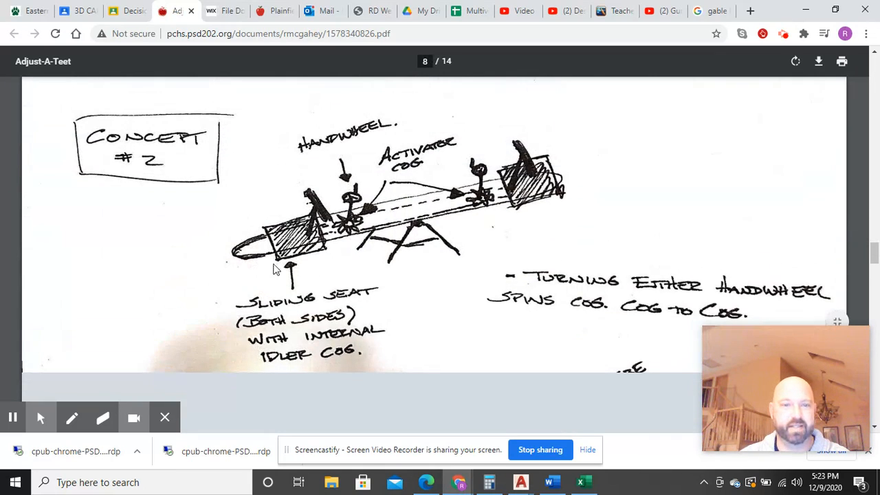
scroll(275, 269, "down", 10)
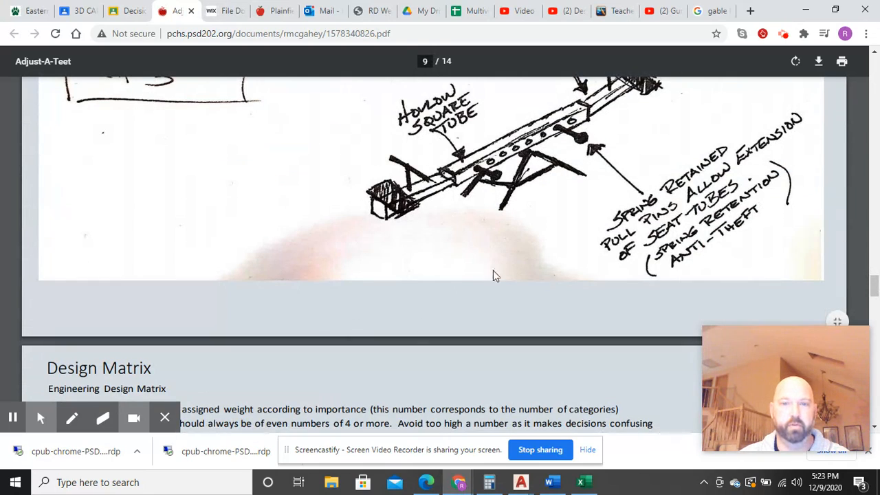
scroll(573, 235, "up", 2)
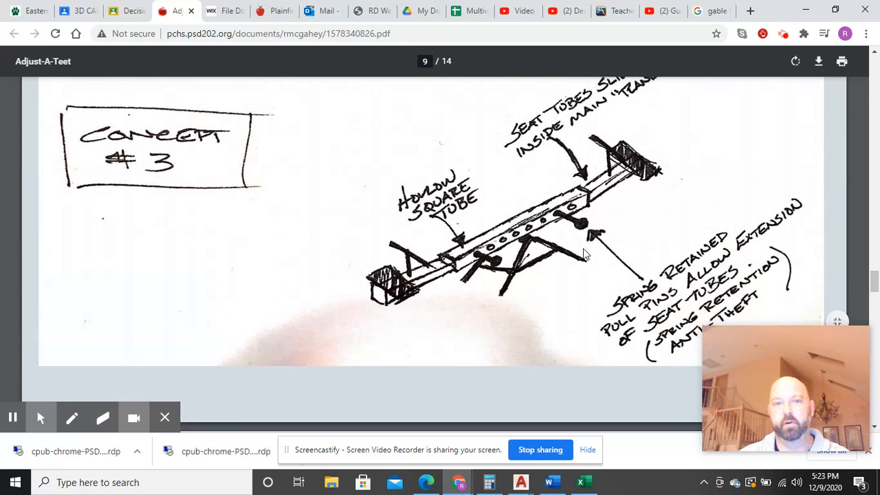
scroll(585, 255, "up", 1)
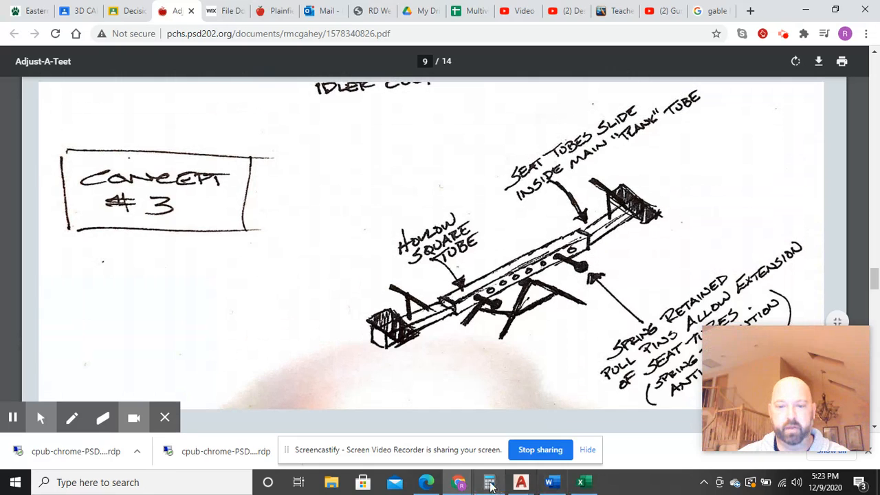
Switch back to Excel and narrow the Categories column B slightly to fit its contents.
mouse_move(581, 481)
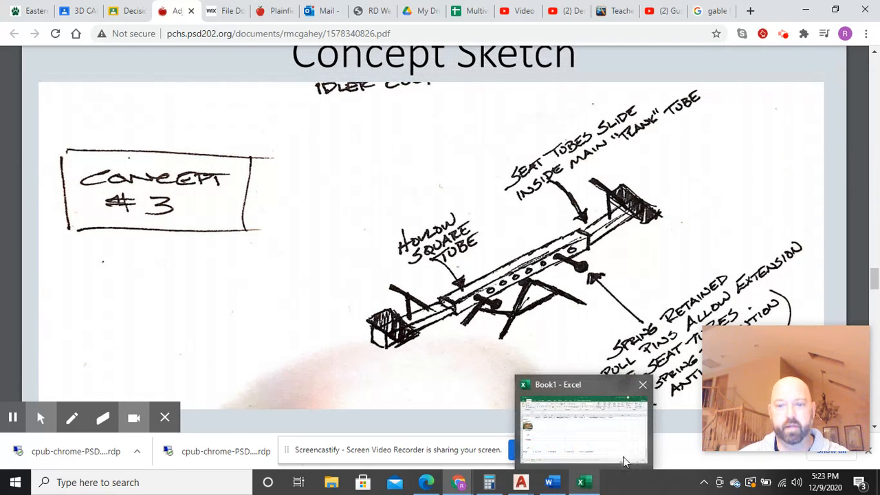
left_click(625, 459)
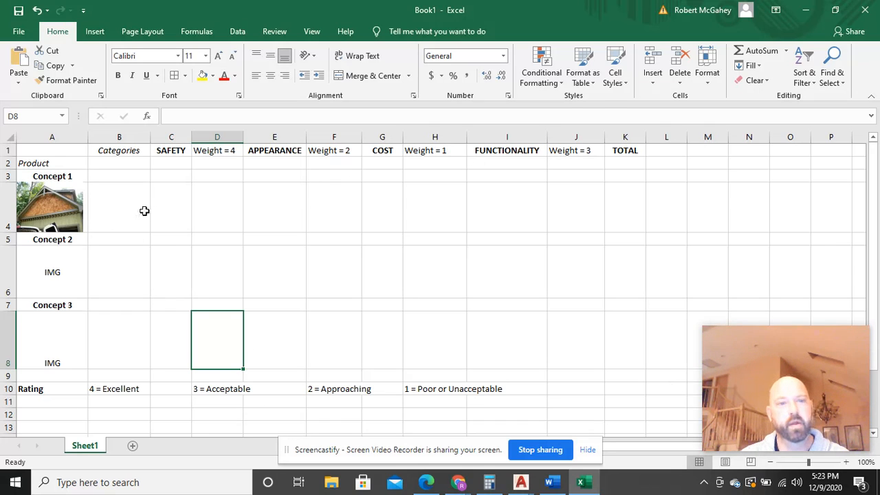
left_click(122, 137)
left_click_drag(151, 138, 139, 138)
left_click(190, 260)
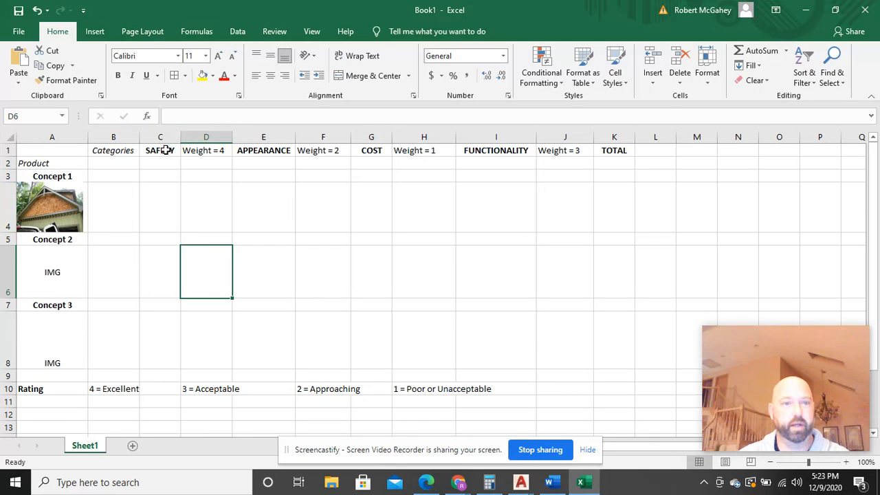
Check the Concept #1 sketch in Chrome and enter a SAFETY rating of 2 for Concept 1 in C4 in Excel.
left_click(162, 210)
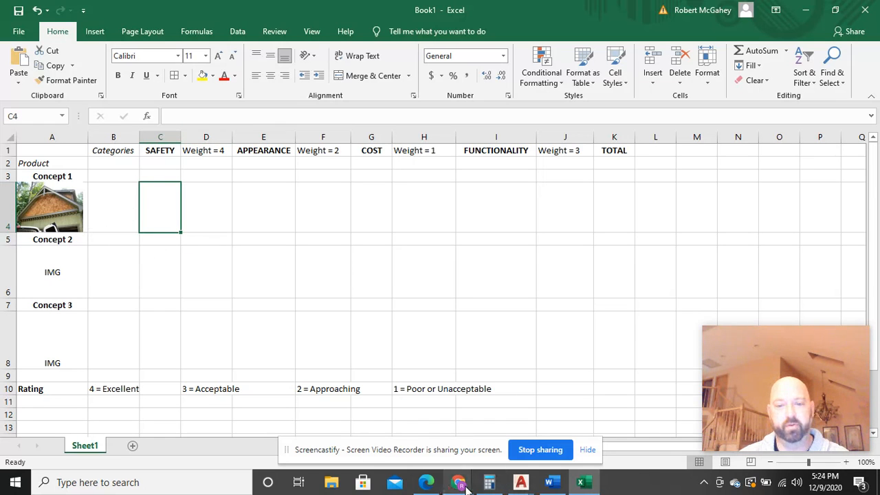
mouse_move(465, 486)
left_click(335, 435)
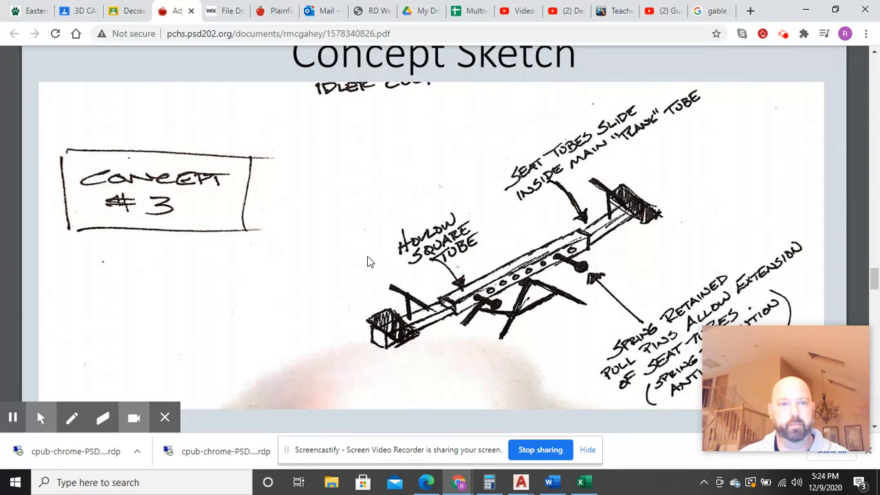
scroll(368, 261, "up", 15)
scroll(367, 260, "down", 3)
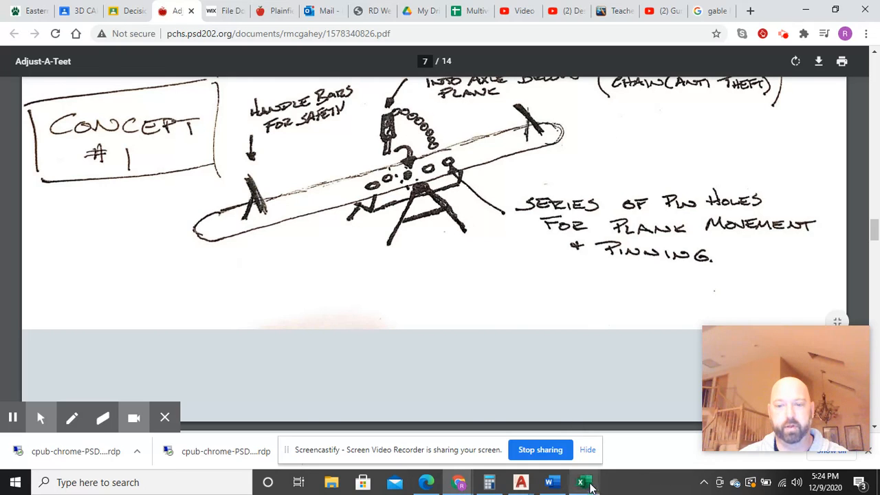
left_click(581, 481)
type("2")
left_click(217, 267)
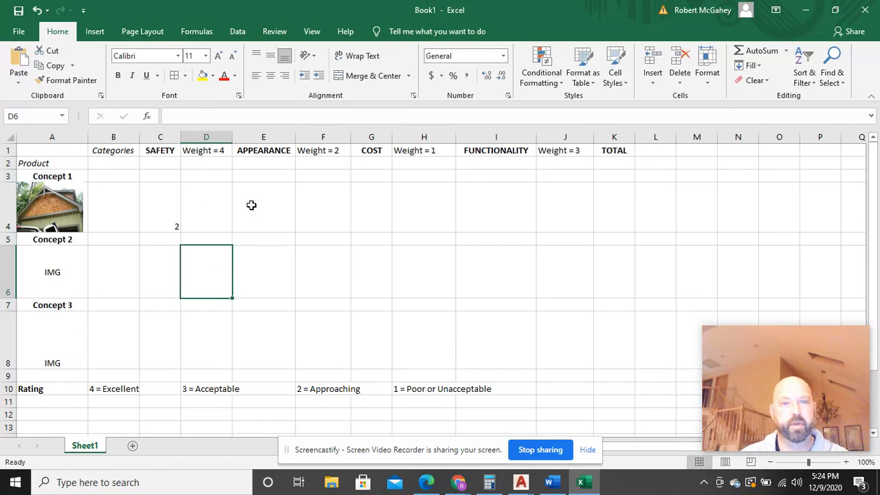
Compare the three concept sketches in Chrome and enter an APPEARANCE rating of 2 for Concept 1 in E4 in Excel.
left_click(276, 207)
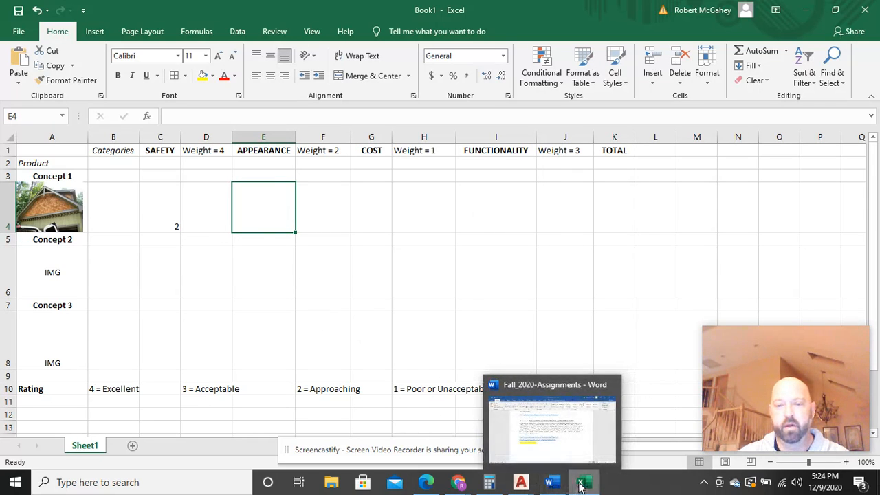
mouse_move(458, 481)
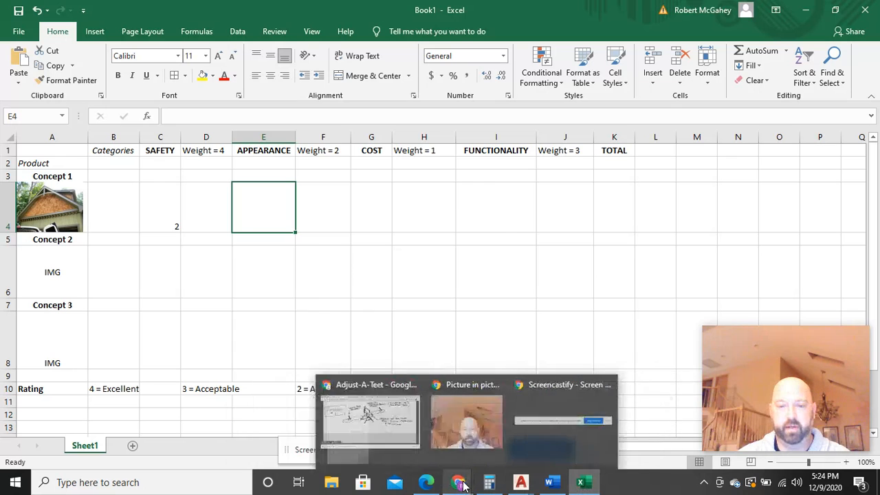
left_click(356, 440)
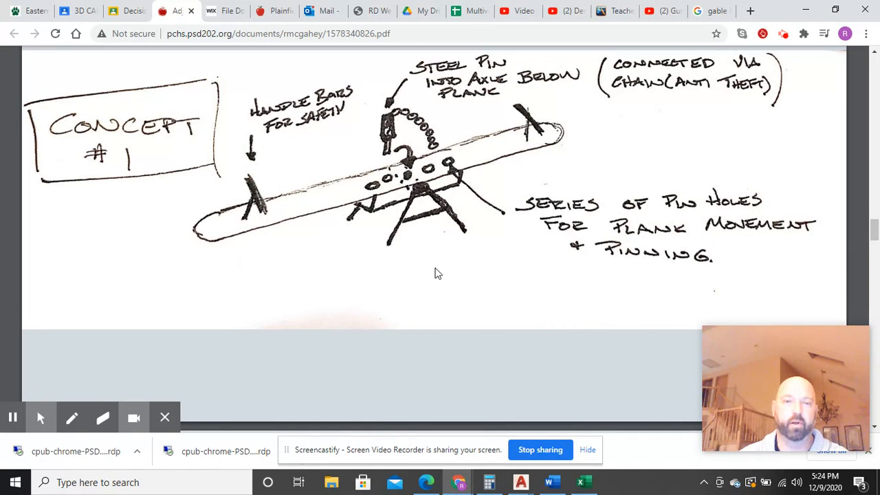
scroll(199, 195, "down", 5)
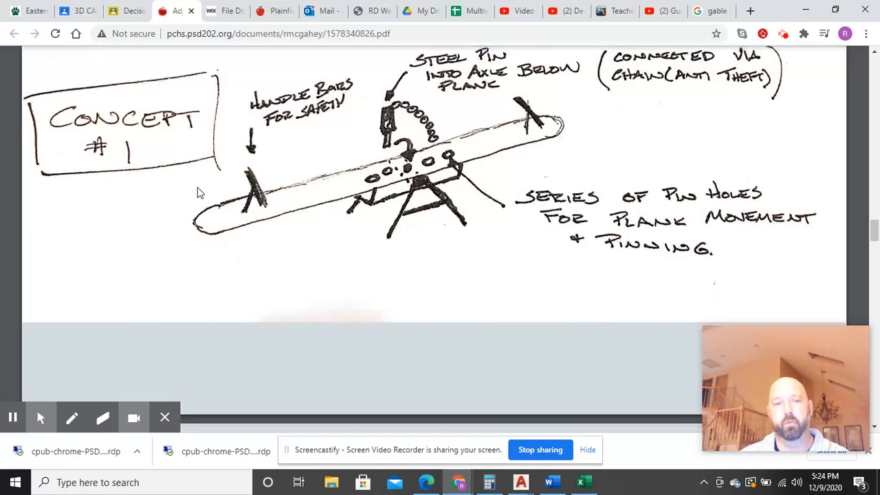
scroll(199, 193, "down", 5)
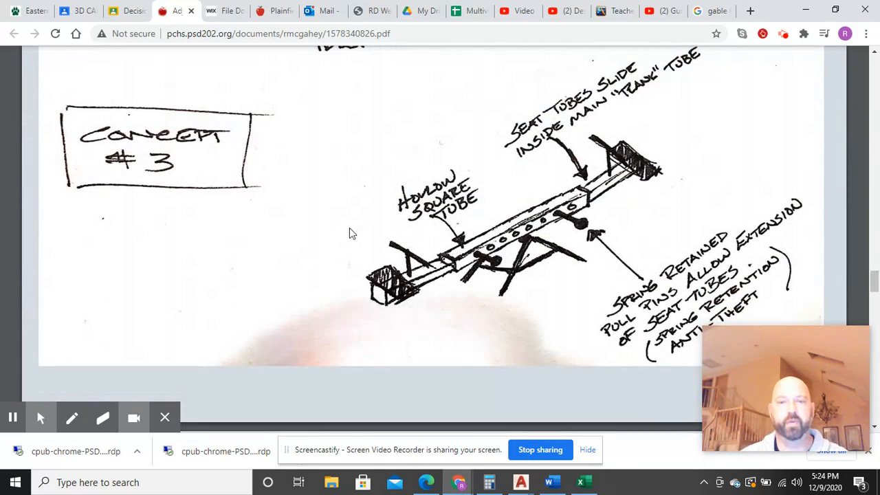
scroll(355, 245, "up", 5)
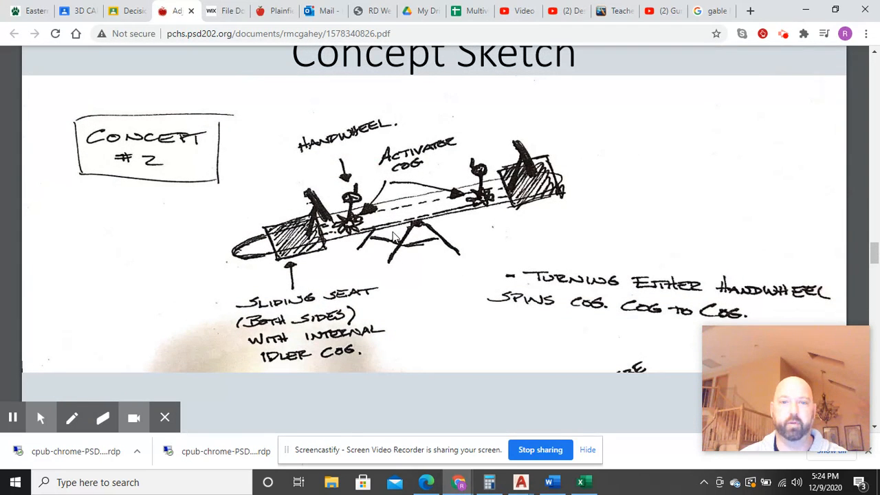
scroll(393, 236, "down", 5)
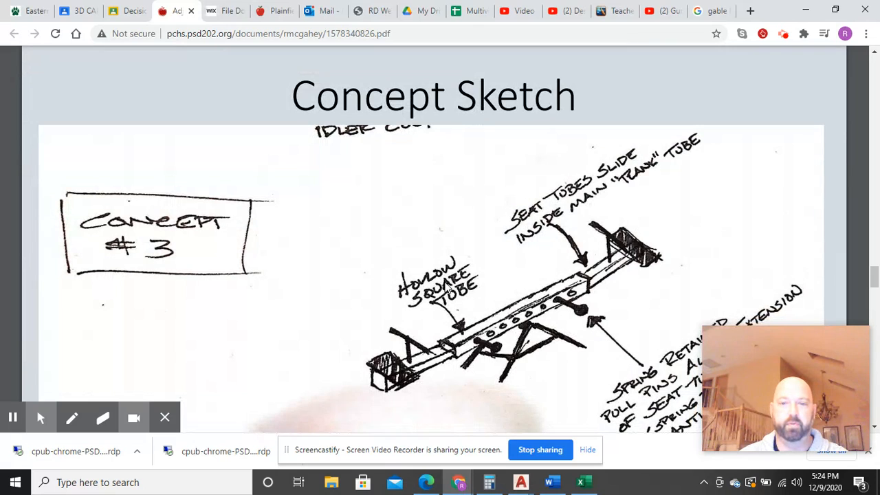
scroll(502, 289, "up", 10)
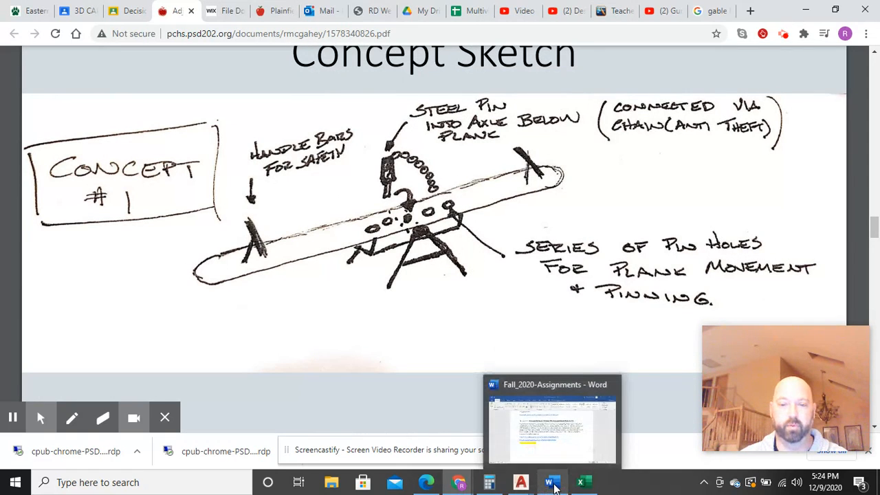
left_click(581, 482)
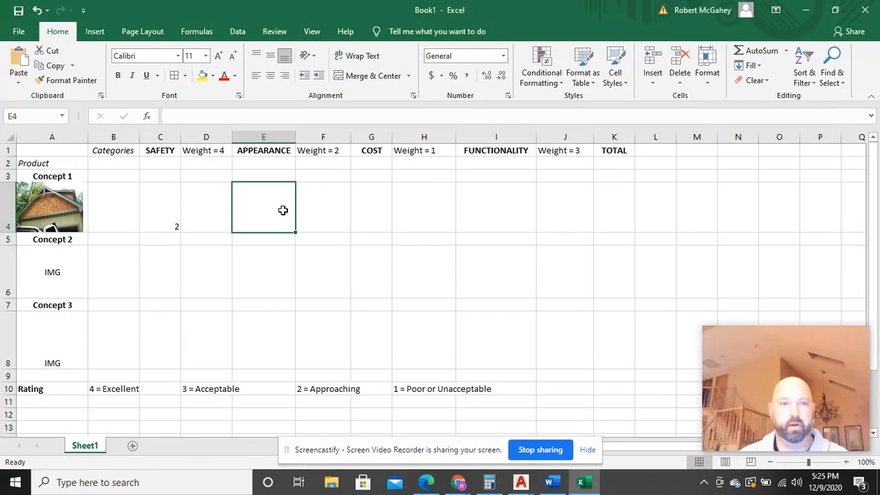
type("2")
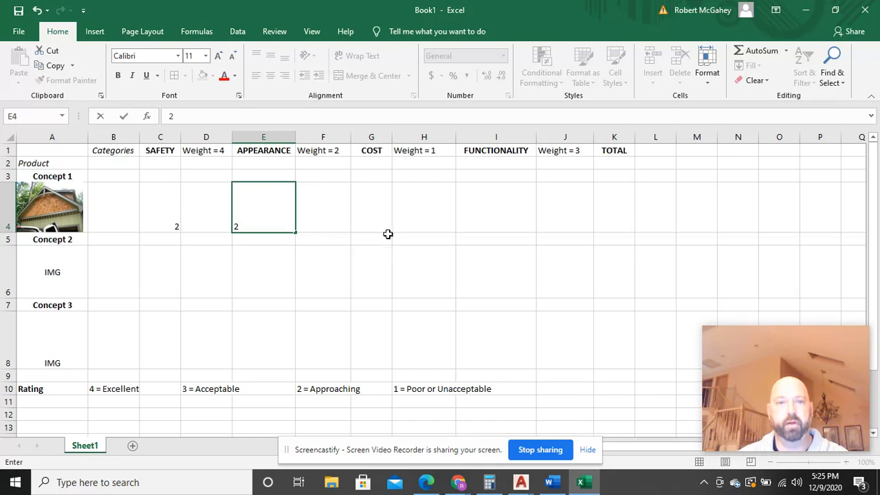
left_click(373, 218)
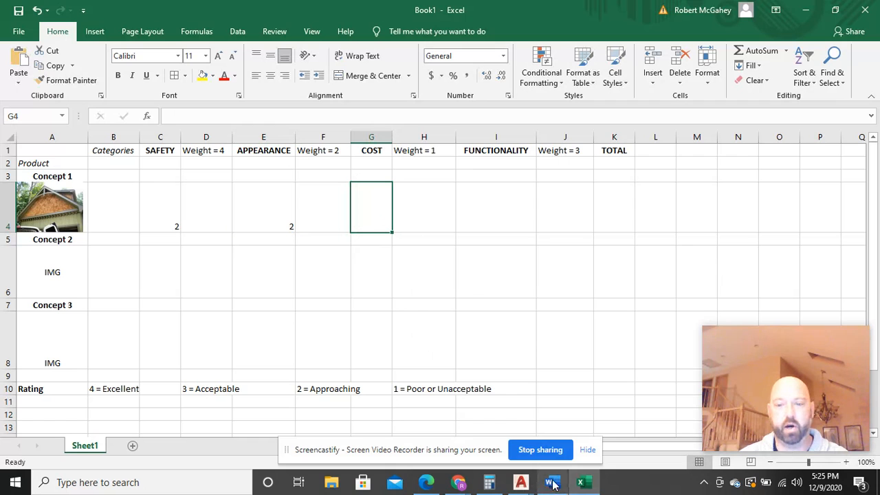
Compare the three concept sketches in Chrome and enter a COST rating of 4 for Concept 1 in G4 in Excel.
mouse_move(540, 485)
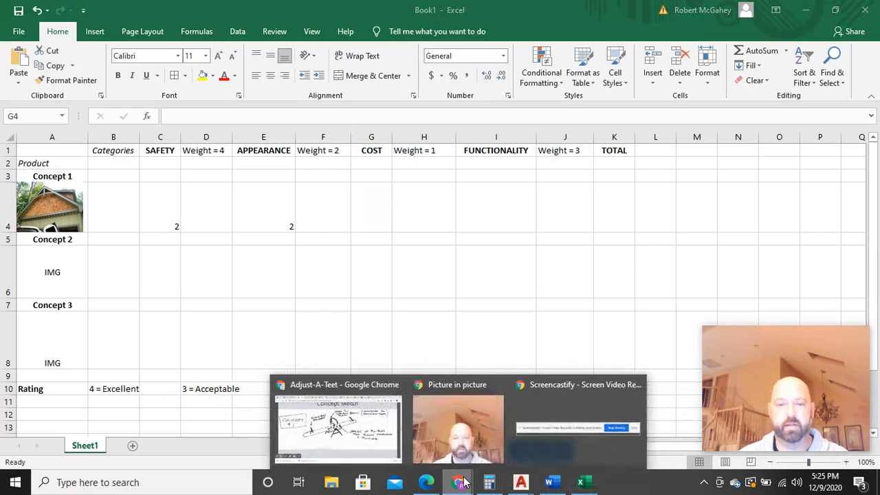
left_click(344, 416)
scroll(325, 258, "up", 2)
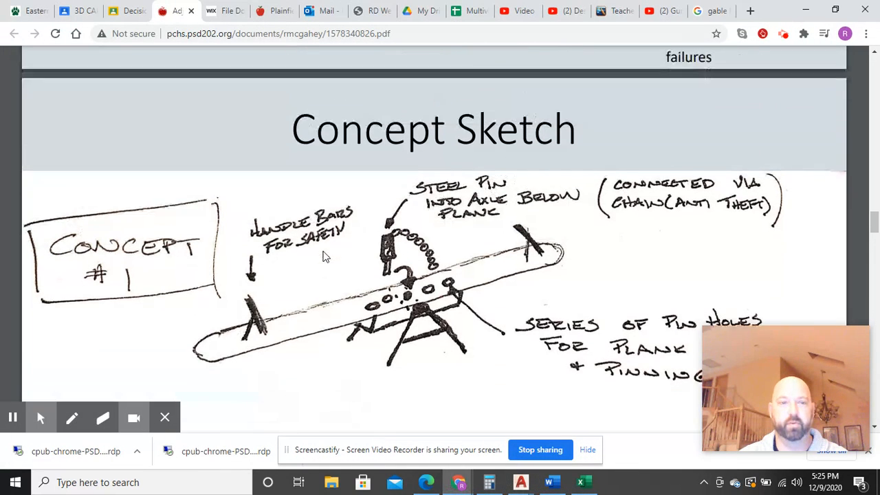
scroll(325, 260, "down", 1)
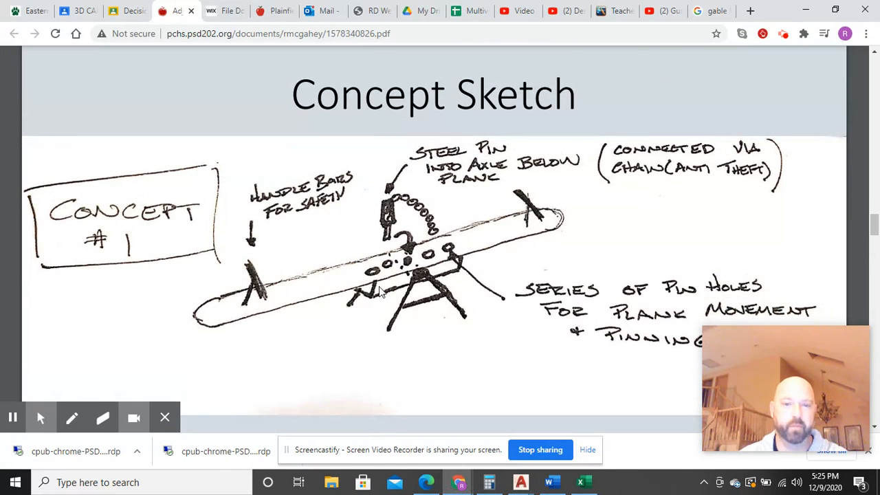
scroll(429, 239, "down", 15)
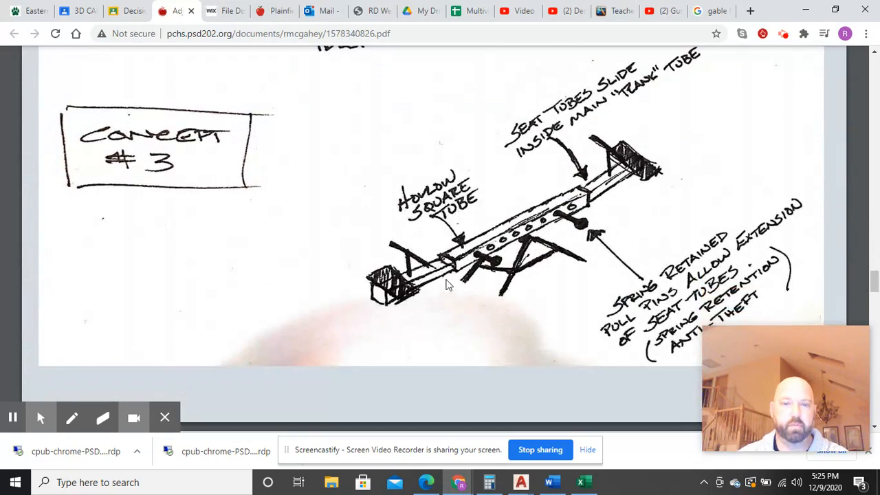
scroll(446, 285, "up", 20)
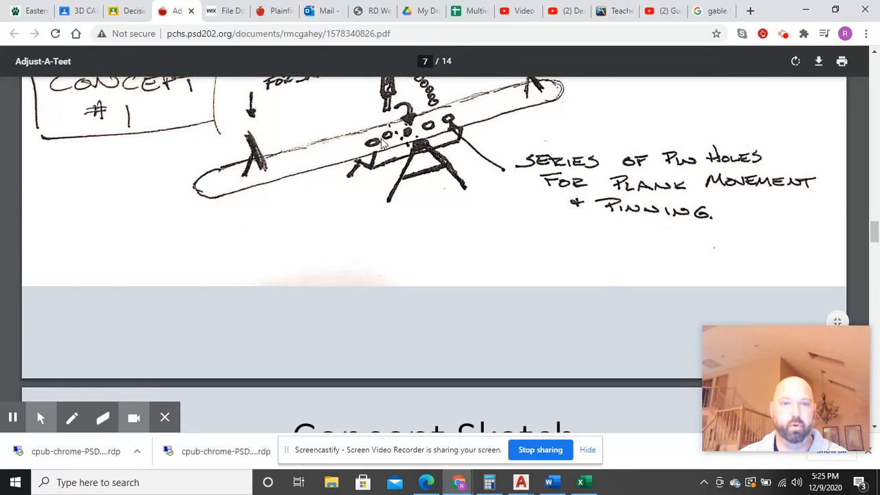
scroll(347, 216, "down", 7)
scroll(357, 224, "up", 3)
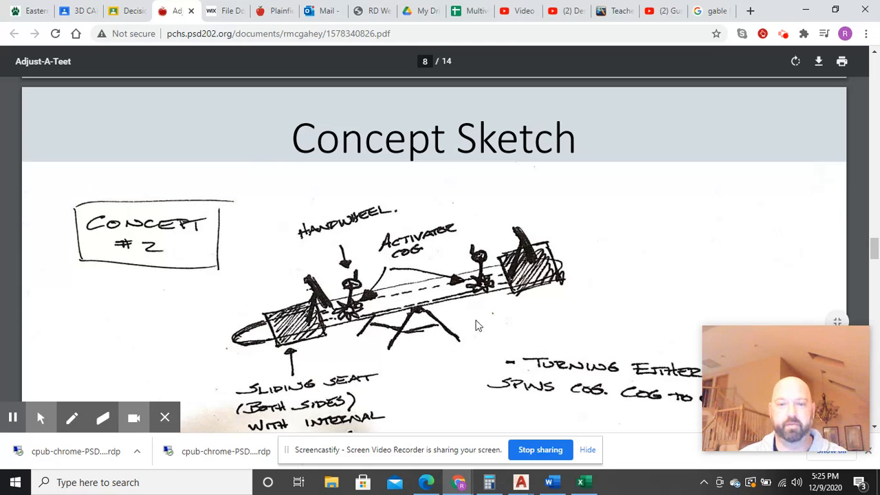
scroll(474, 287, "down", 9)
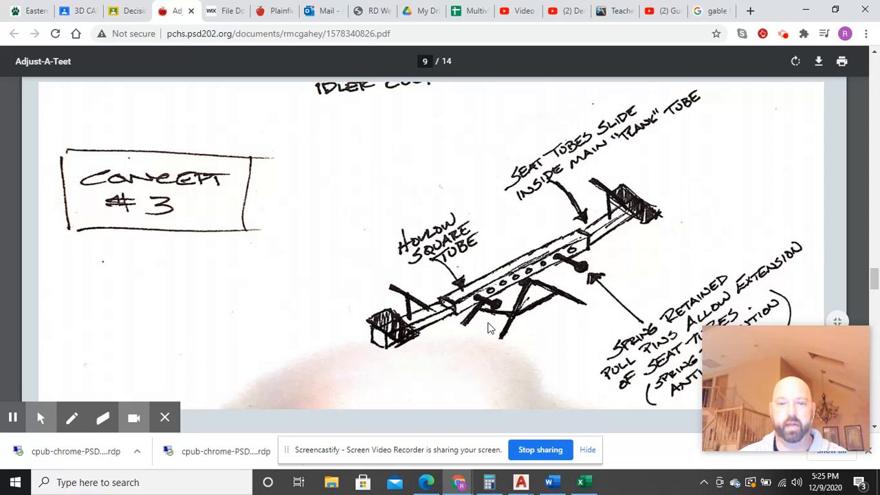
scroll(488, 328, "up", 10)
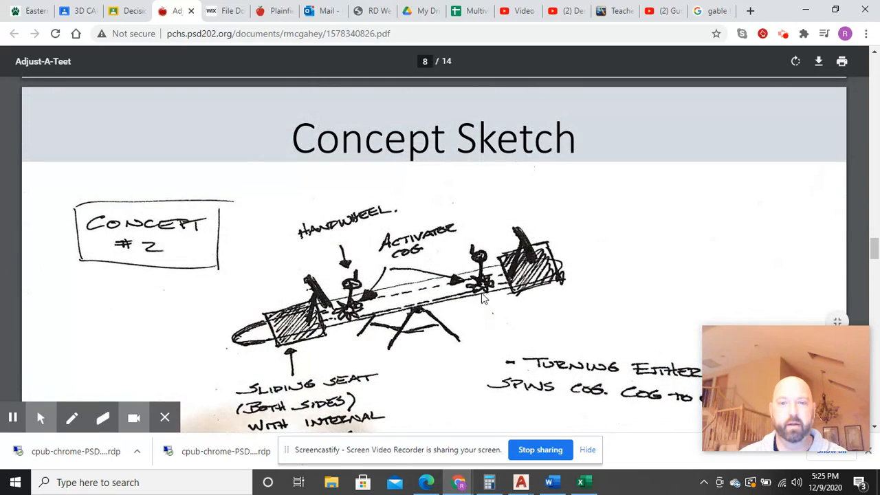
scroll(481, 296, "up", 10)
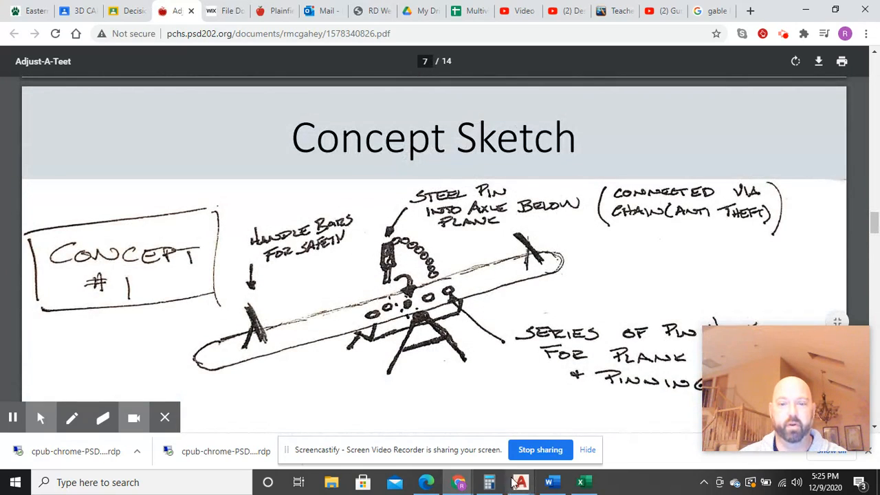
mouse_move(558, 485)
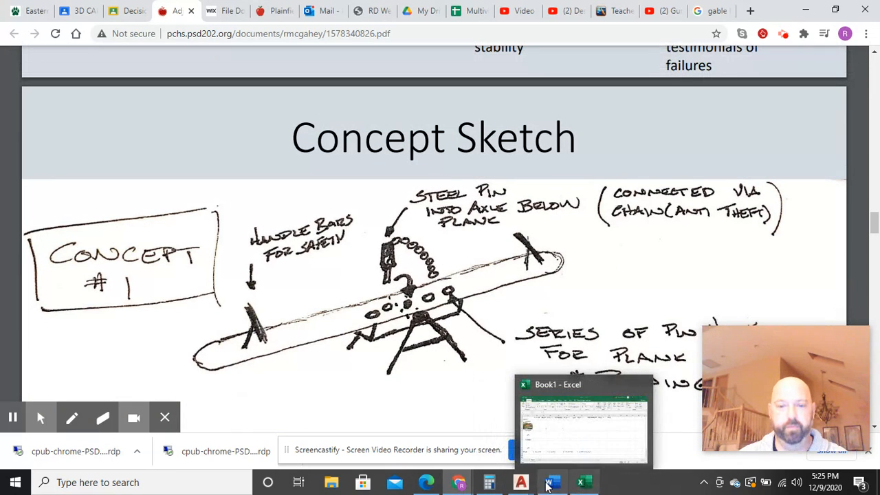
mouse_move(491, 485)
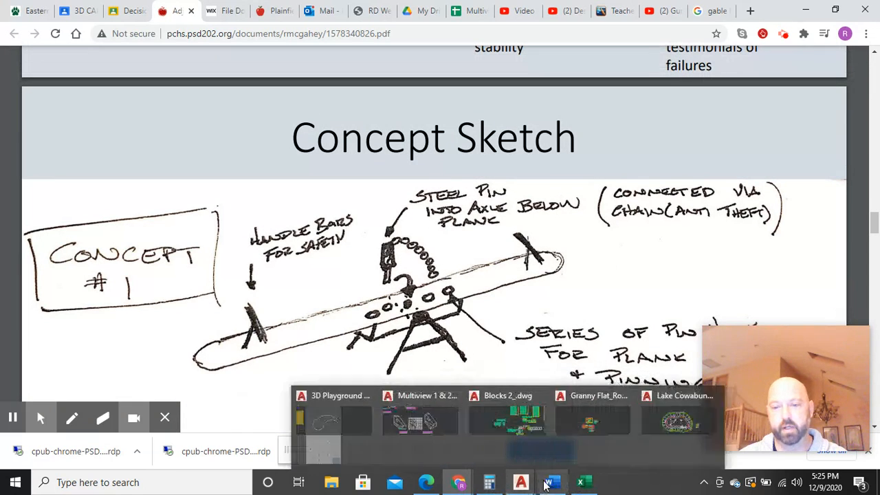
left_click(582, 484)
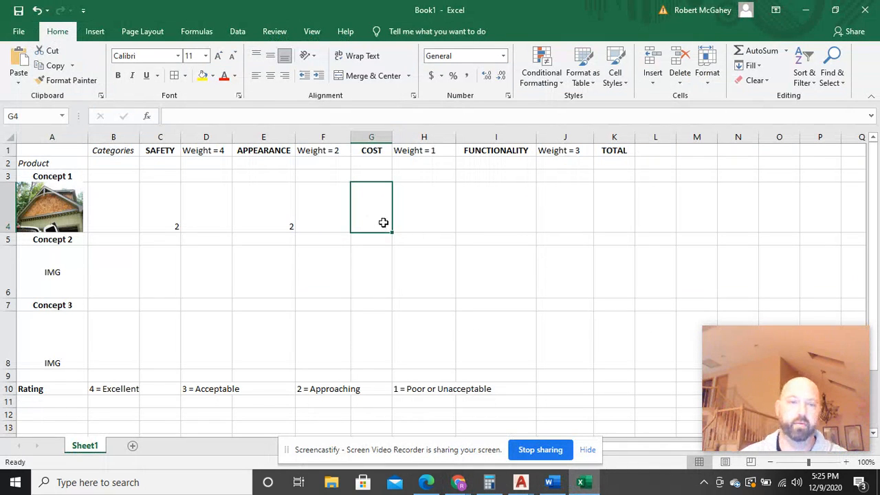
type("4")
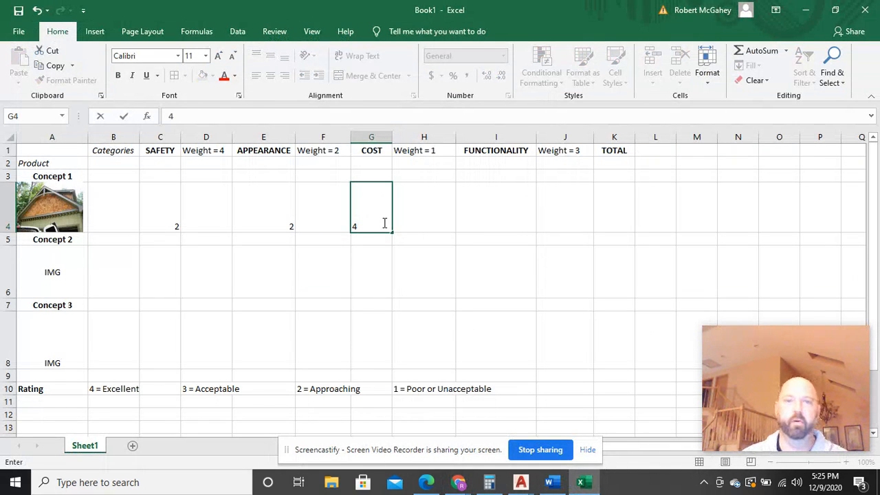
left_click(492, 229)
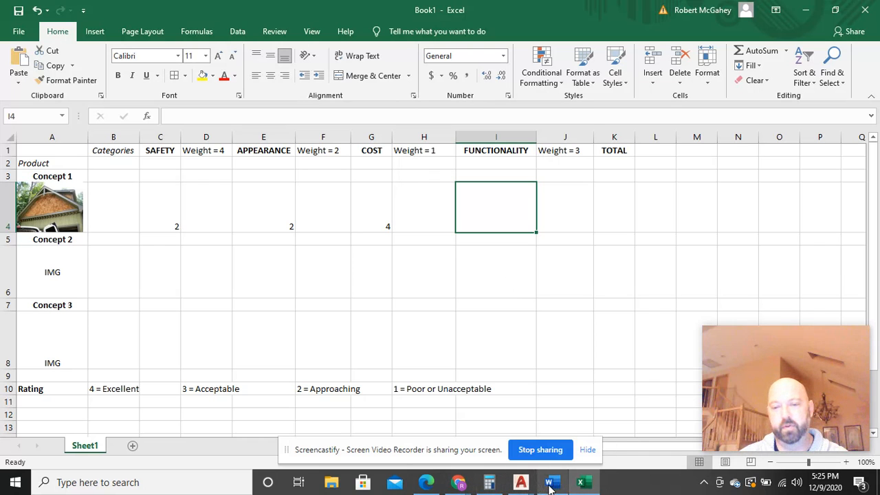
Compare how the three concepts adjust in the Chrome sketches and enter a FUNCTIONALITY rating of 1 for Concept 1 in I4 in Excel.
mouse_move(481, 490)
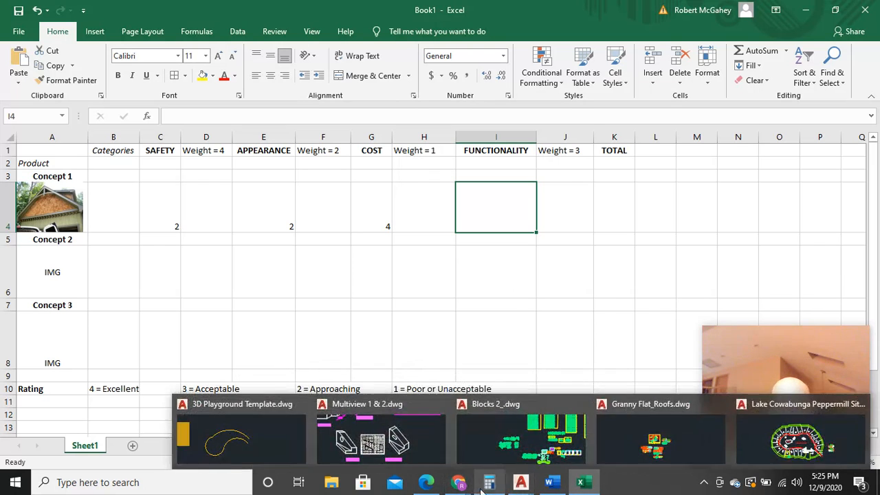
left_click(368, 457)
scroll(408, 268, "up", 10)
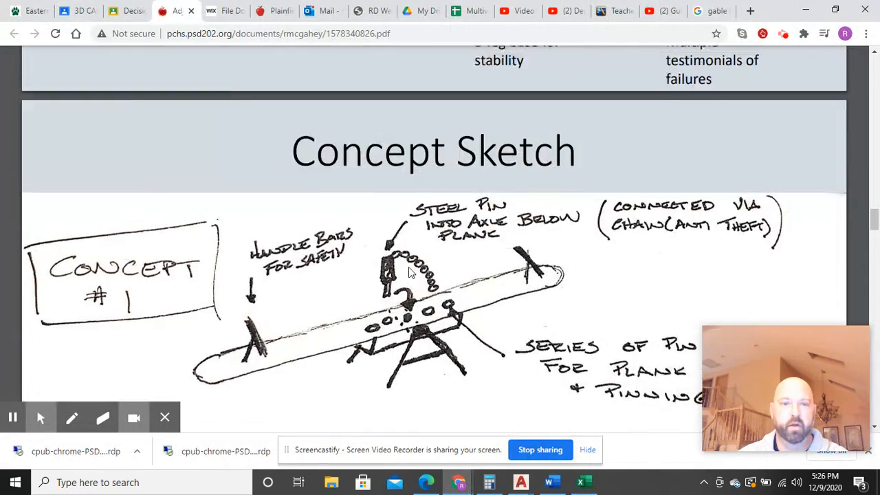
scroll(408, 270, "down", 10)
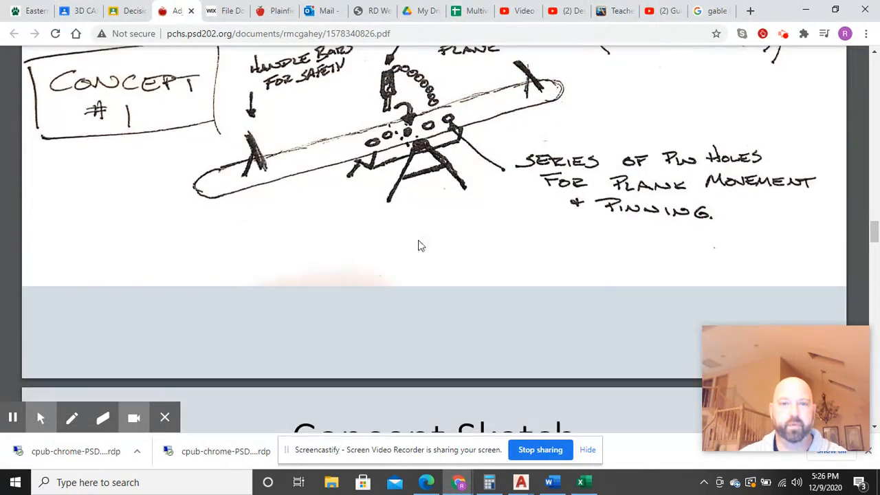
scroll(418, 245, "up", 4)
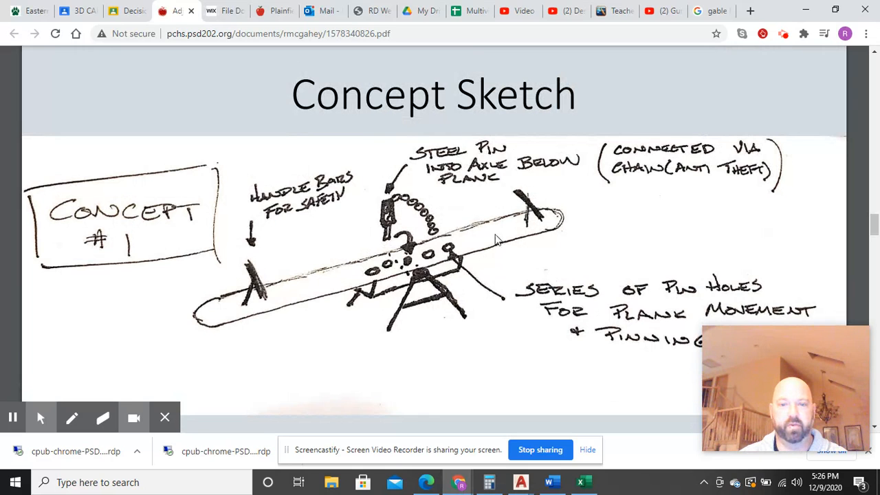
scroll(501, 238, "down", 6)
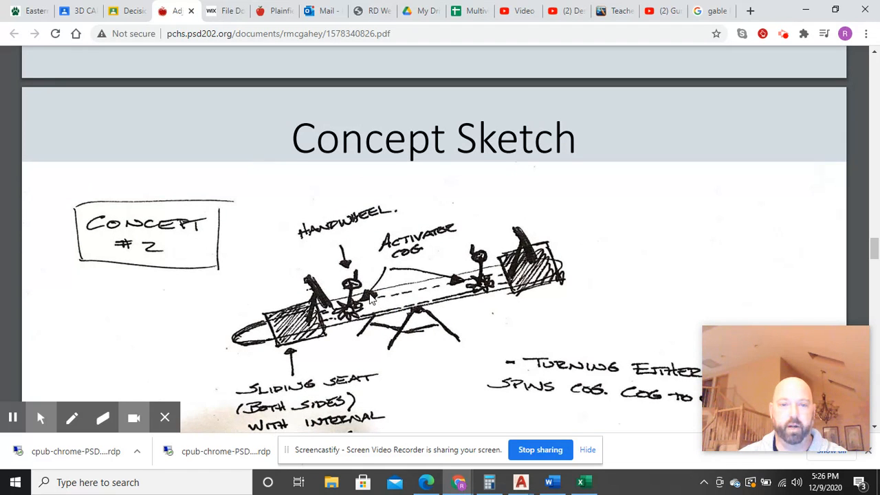
scroll(371, 297, "down", 7)
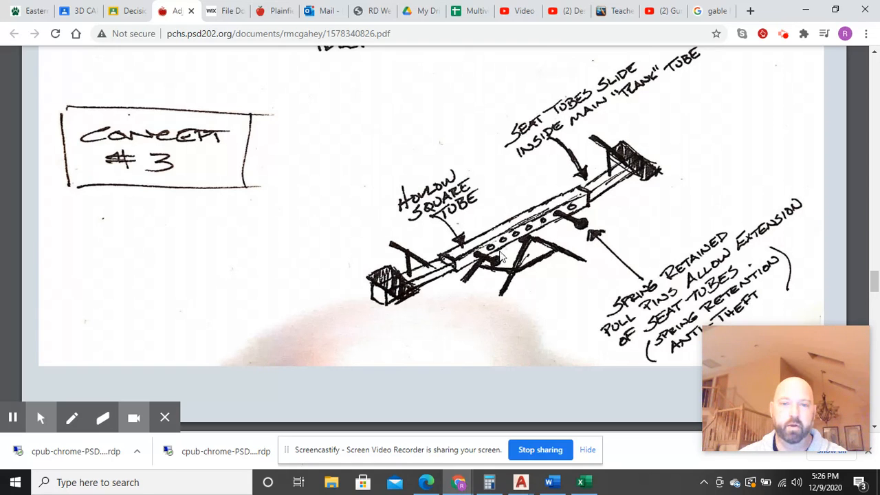
scroll(500, 255, "up", 10)
scroll(513, 265, "up", 4)
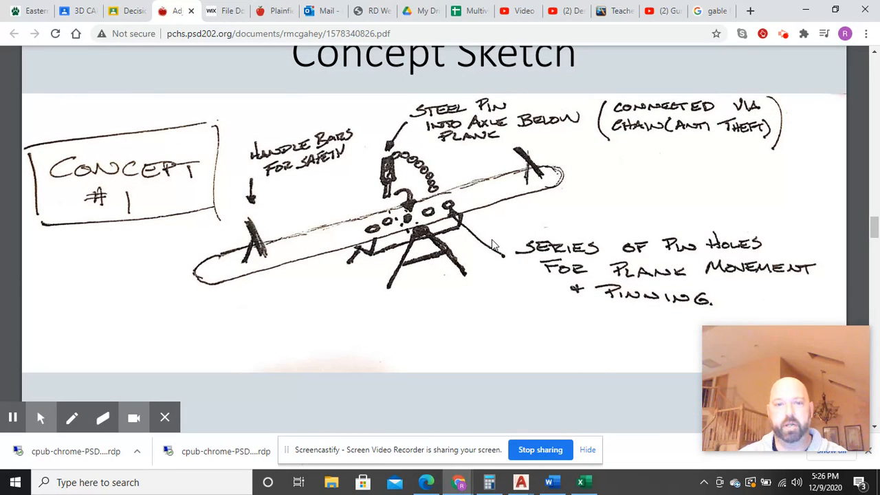
scroll(491, 240, "down", 12)
scroll(491, 232, "up", 8)
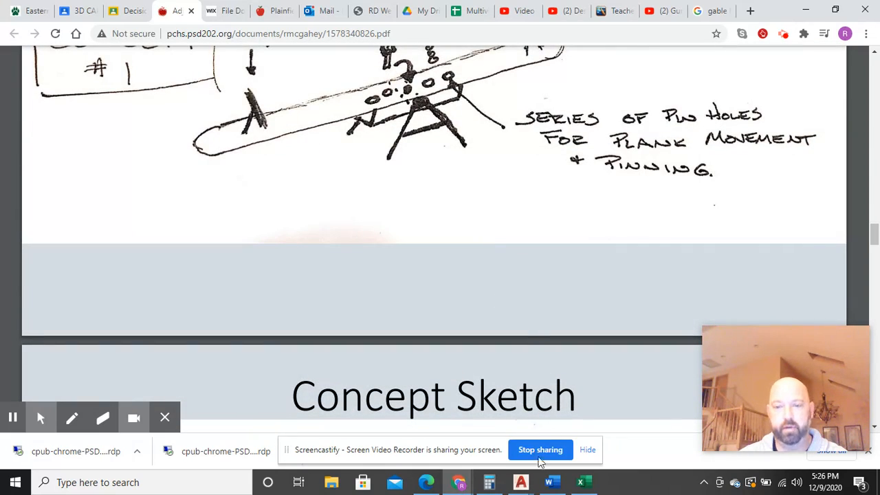
left_click(581, 482)
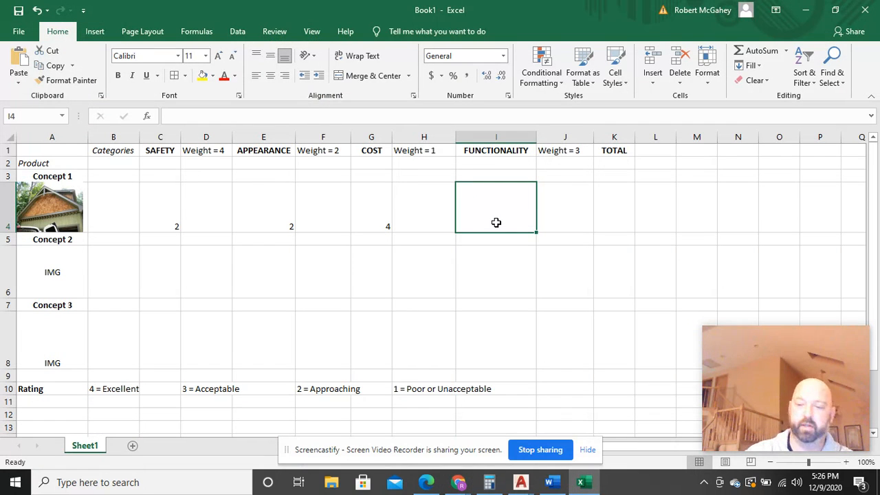
type("1")
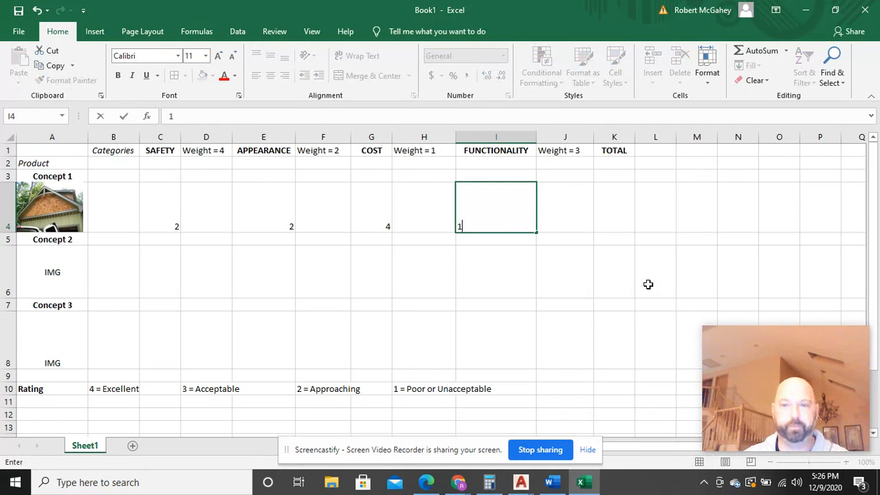
left_click(564, 290)
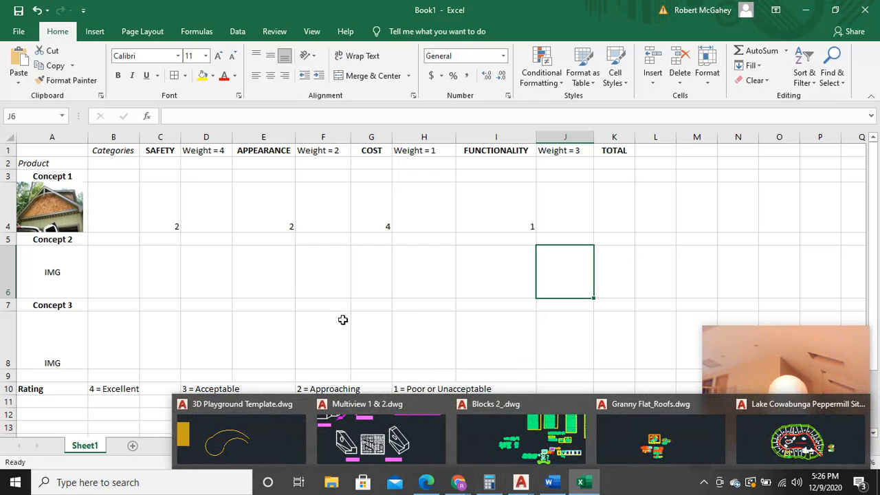
Check the Concept #2 sketch in Chrome and enter a SAFETY rating of 4 for Concept 2 in C6 in Excel.
mouse_move(550, 486)
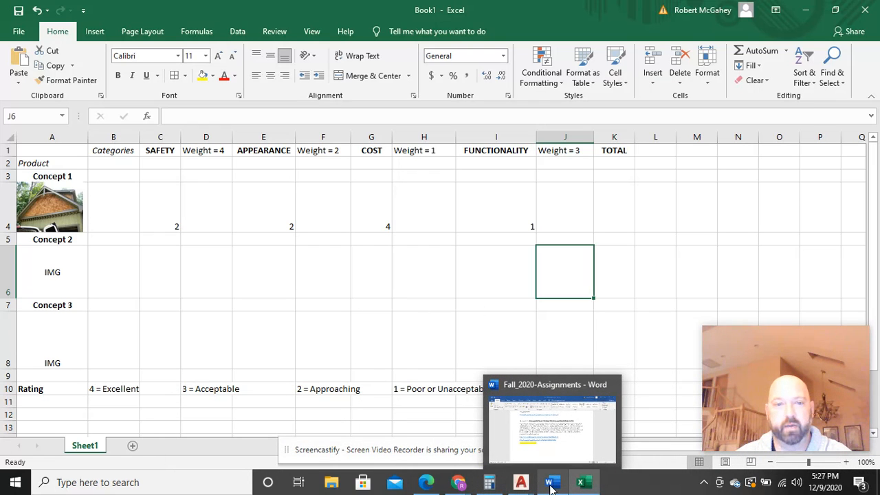
mouse_move(485, 487)
left_click(457, 482)
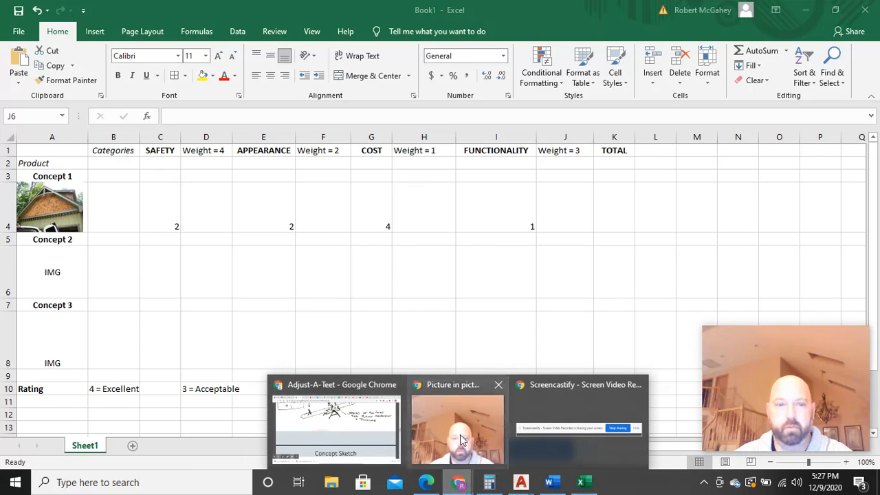
left_click(357, 429)
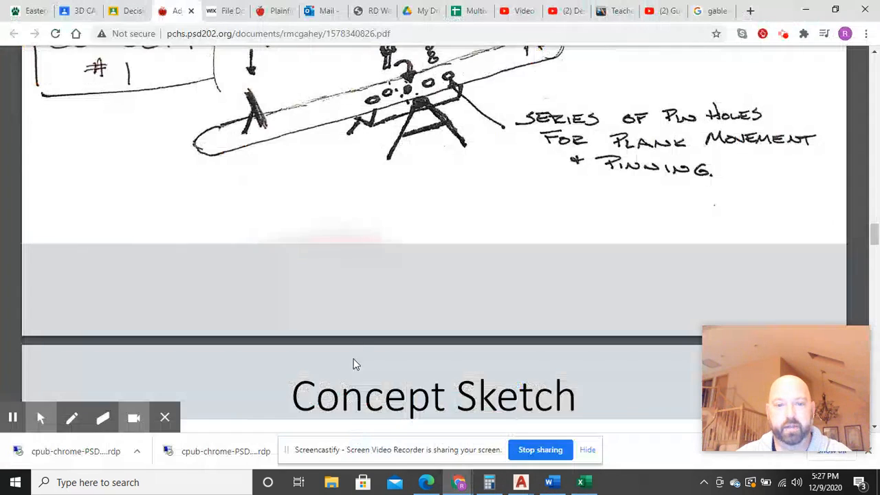
scroll(358, 252, "down", 7)
scroll(359, 250, "up", 2)
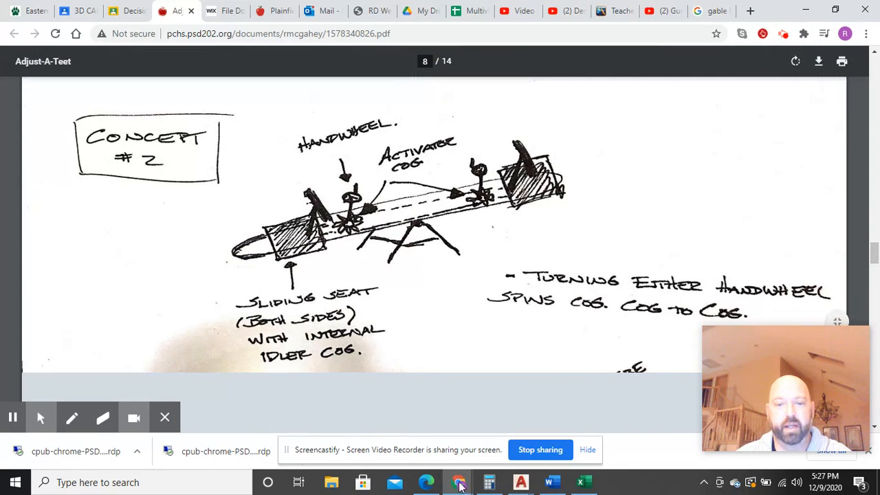
left_click(580, 484)
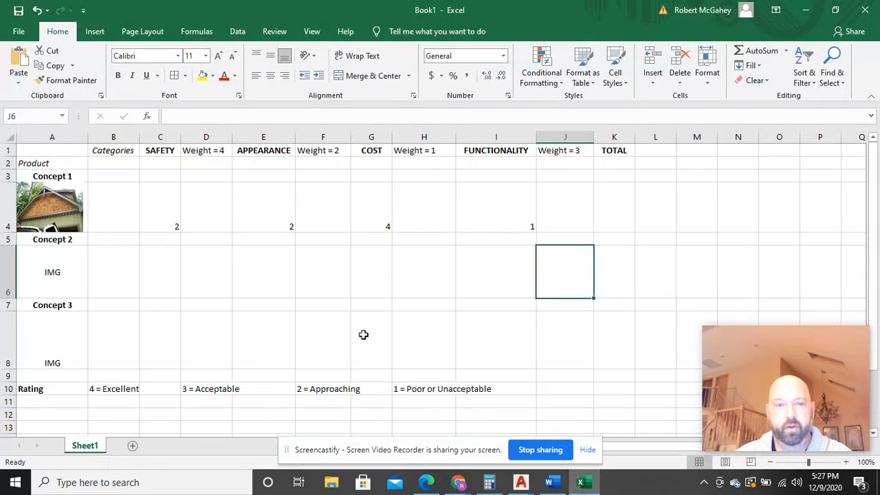
left_click(165, 284)
type("4")
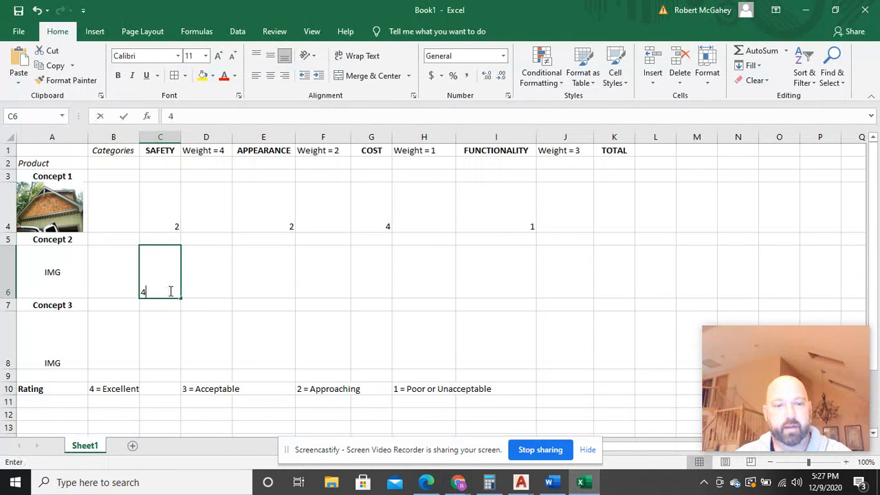
left_click(285, 289)
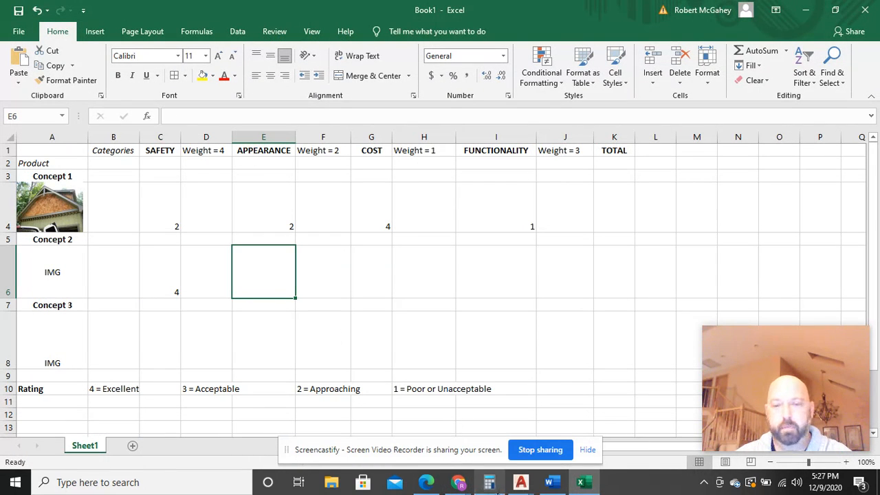
Compare the concept sketches in the Chrome PDF and enter an APPEARANCE rating of 2 for Concept 2 in E6 in Excel.
mouse_move(568, 486)
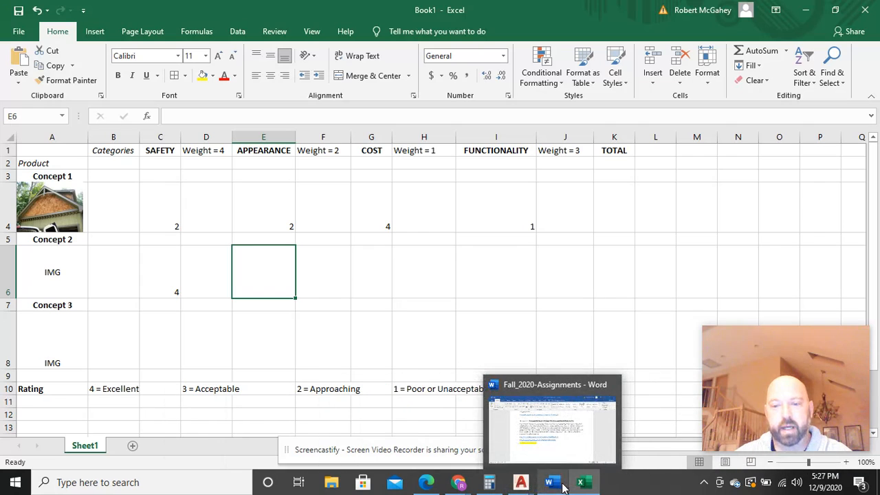
mouse_move(464, 486)
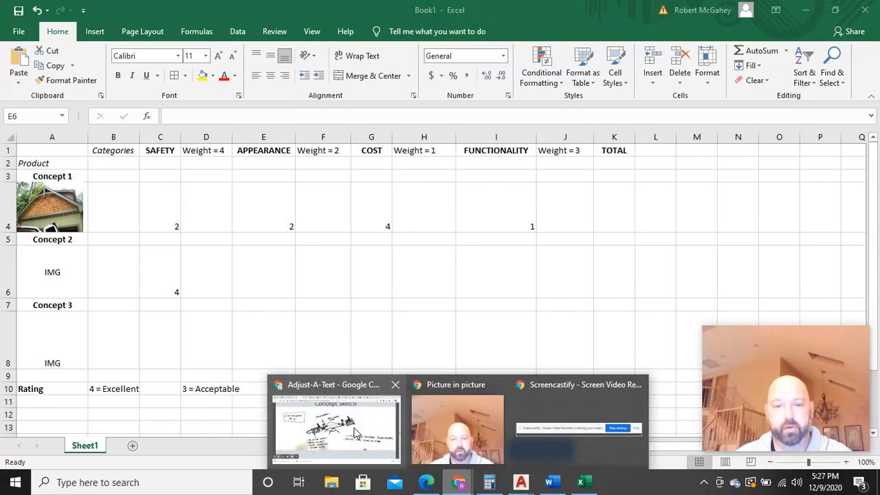
left_click(354, 429)
scroll(363, 261, "down", 2)
scroll(363, 261, "down", 7)
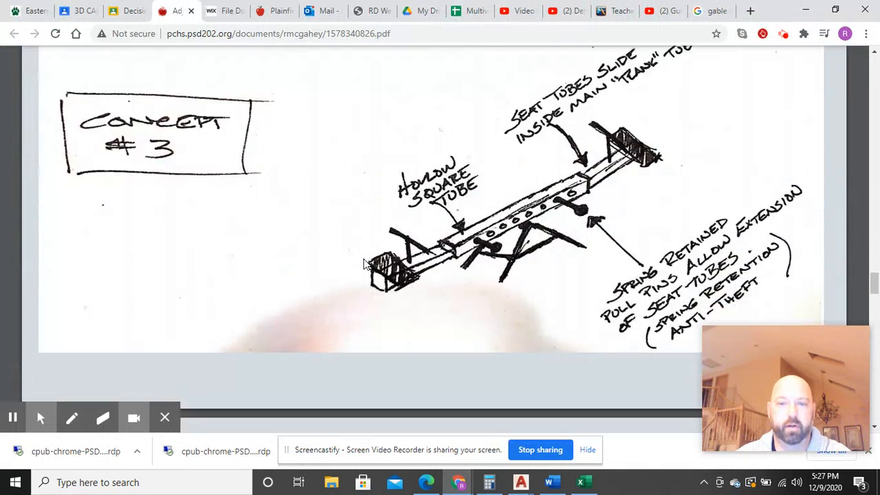
scroll(528, 356, "up", 2)
scroll(468, 370, "up", 12)
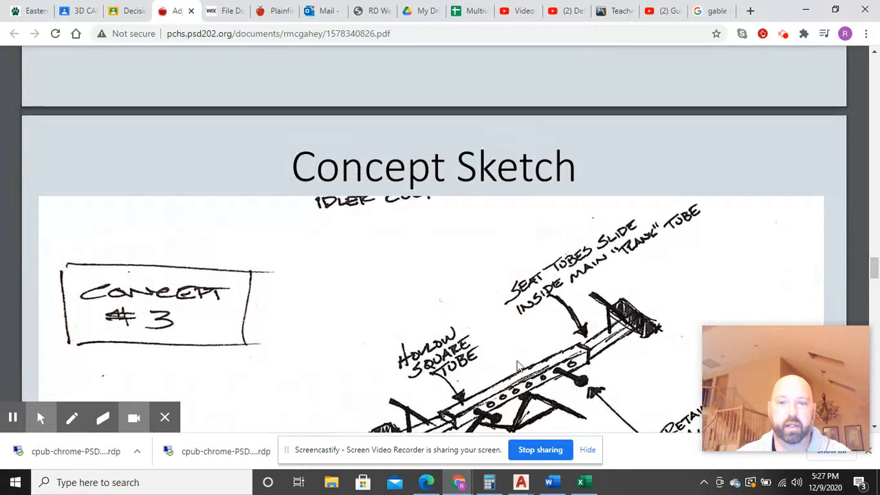
scroll(491, 289, "down", 6)
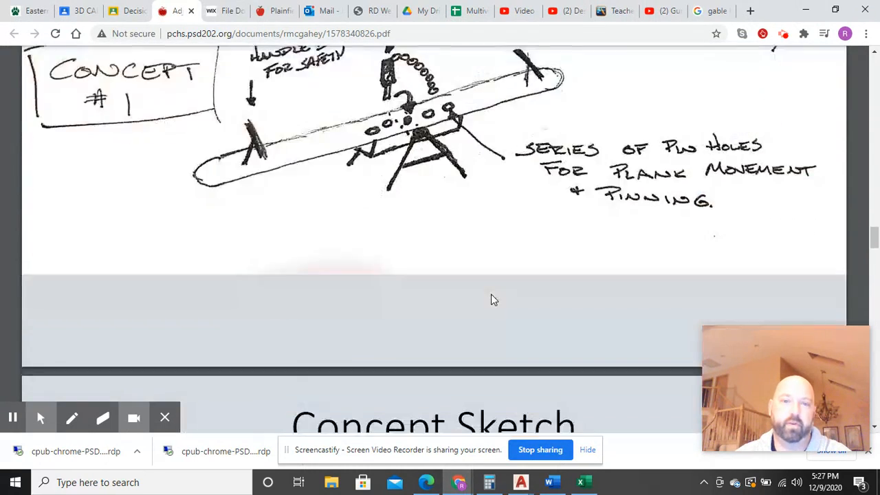
left_click(580, 482)
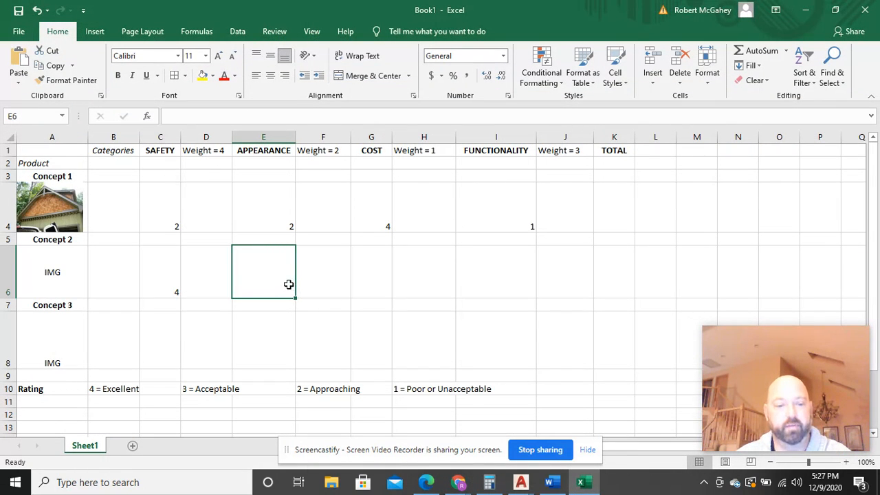
type("2")
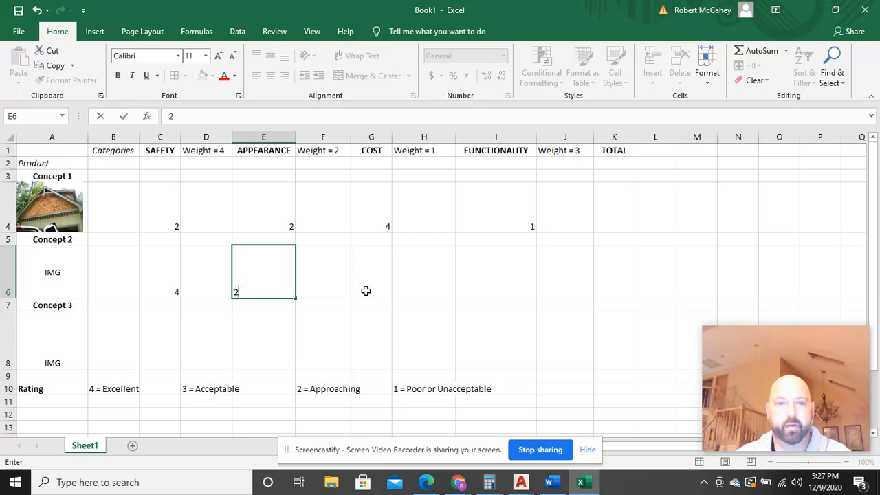
Rate Concept 2 with 1 for COST in G6 and 4 for FUNCTIONALITY in I6.
left_click(383, 293)
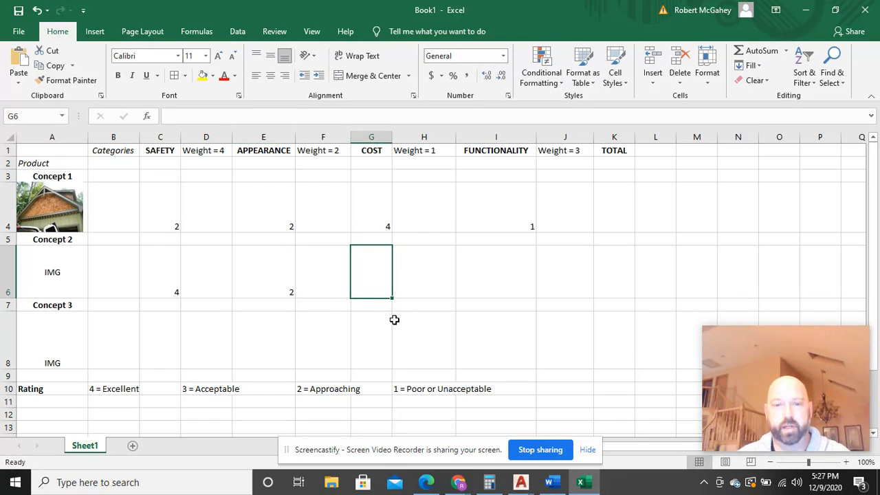
type("1")
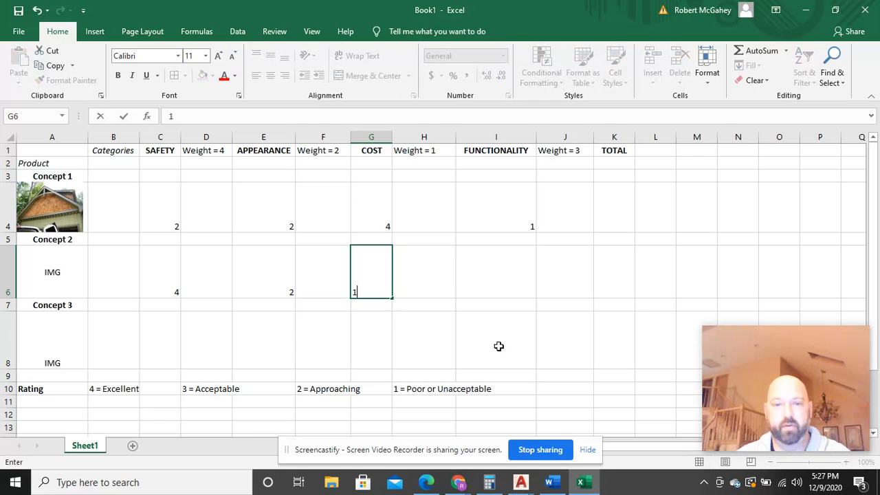
left_click(511, 294)
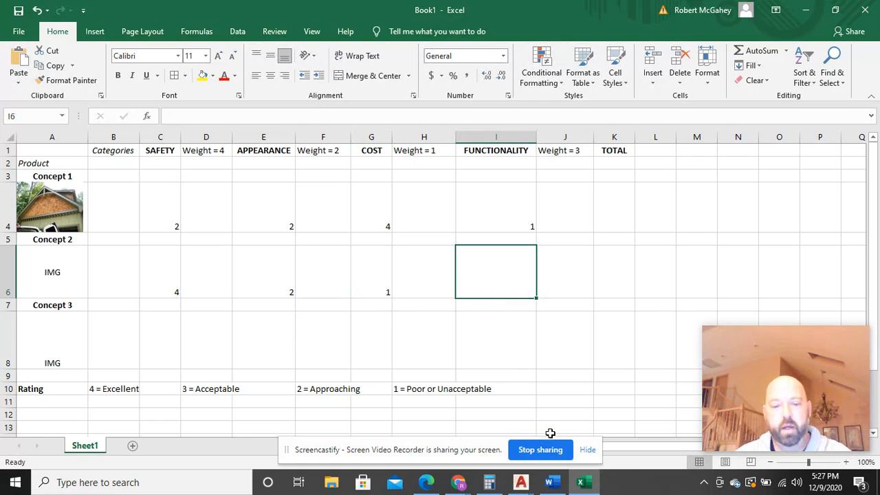
type("4")
left_click(547, 352)
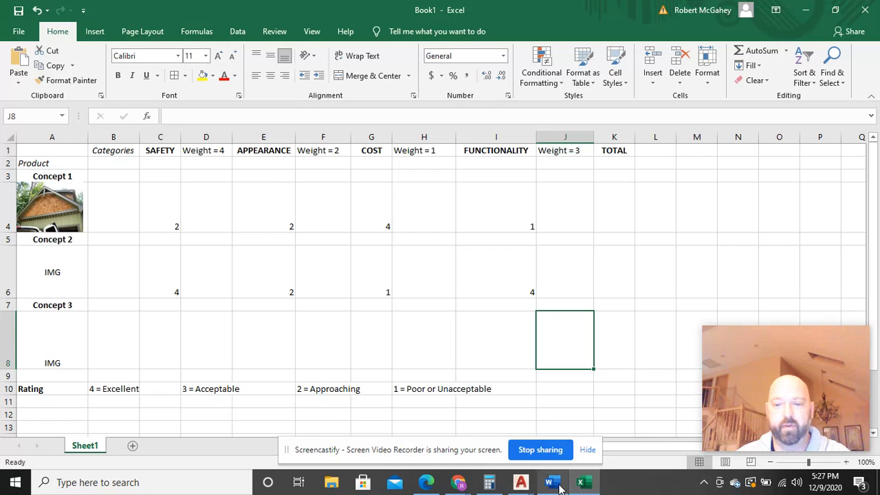
Check the Concept #3 sketch in Chrome and enter a SAFETY rating of 3 for Concept 3 in C8 in Excel.
mouse_move(559, 486)
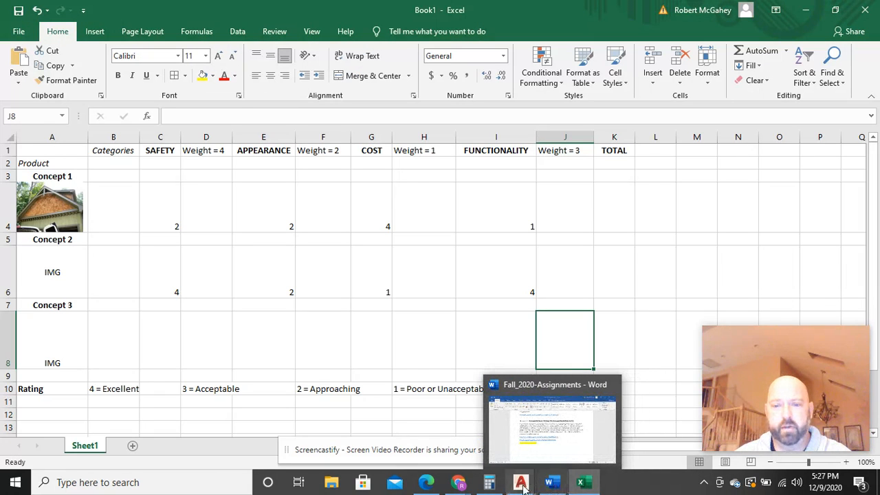
mouse_move(458, 482)
left_click(316, 419)
scroll(295, 342, "down", 7)
scroll(296, 341, "down", 1)
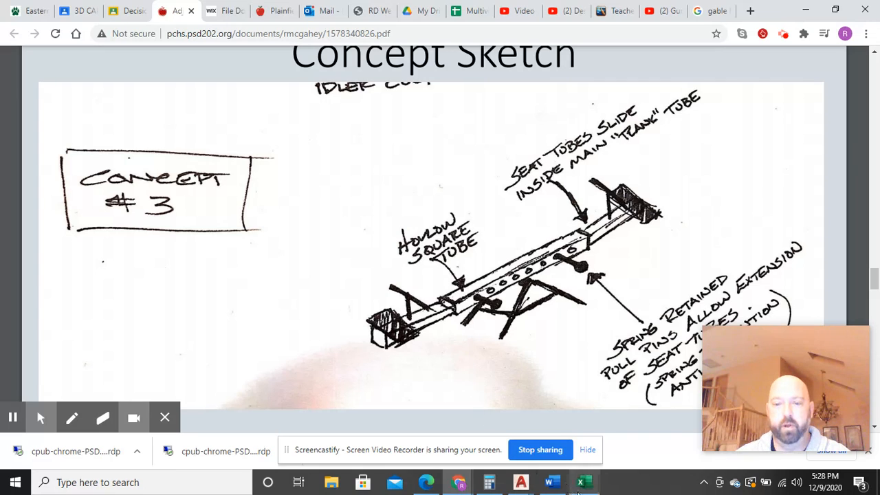
left_click(580, 482)
left_click(166, 355)
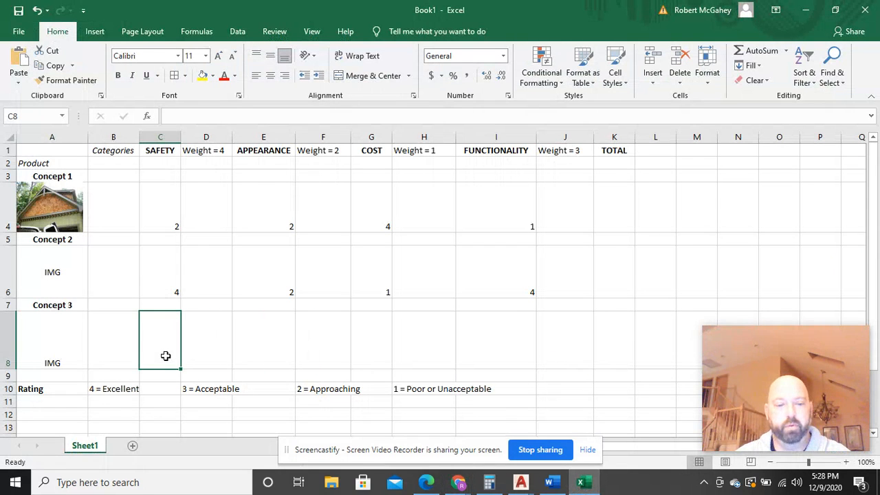
type("3")
Compare Concept #3 with the other sketches in Chrome and enter an APPEARANCE rating of 4 for Concept 3 in E8 in Excel.
left_click(253, 344)
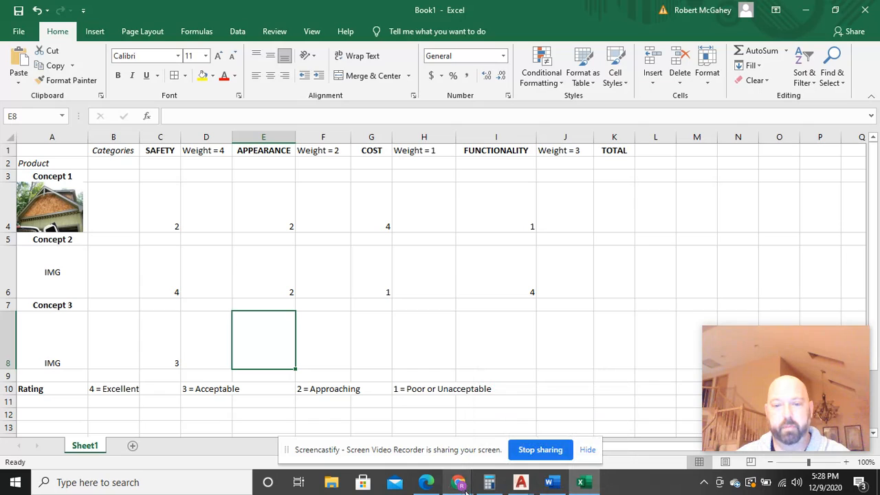
mouse_move(459, 482)
left_click(315, 410)
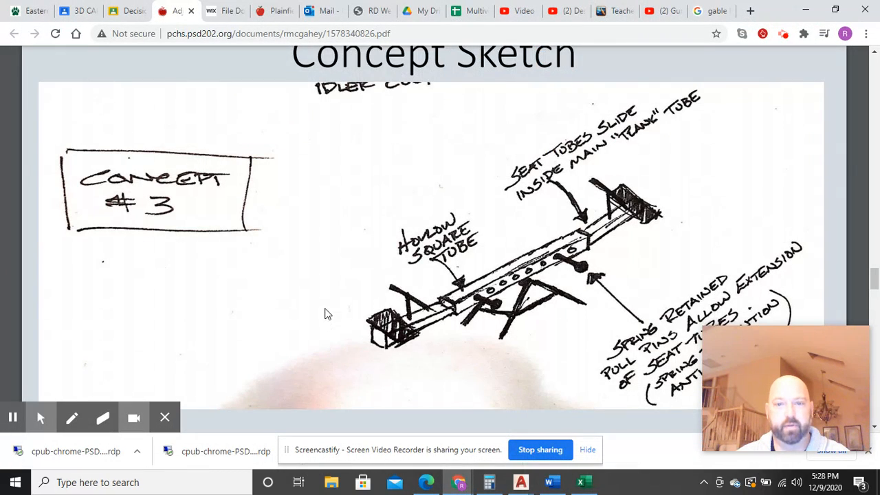
scroll(326, 314, "up", 4)
scroll(325, 314, "up", 10)
scroll(326, 313, "down", 11)
scroll(325, 312, "down", 4)
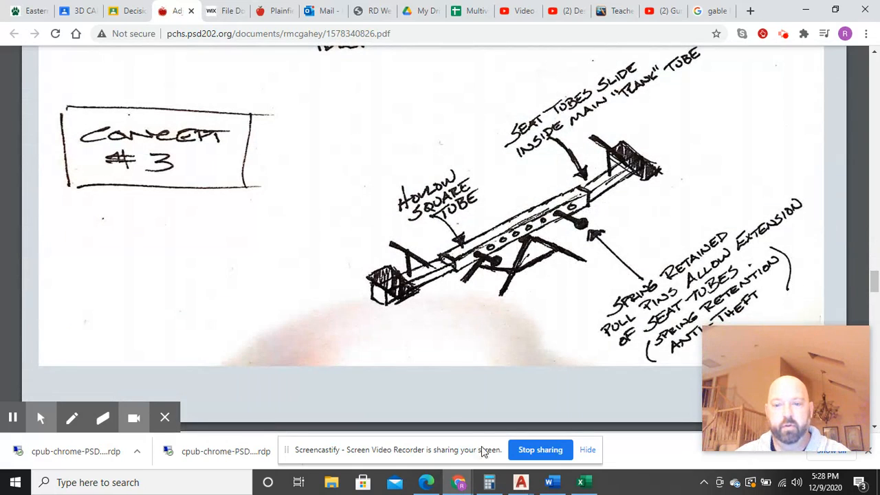
left_click(578, 485)
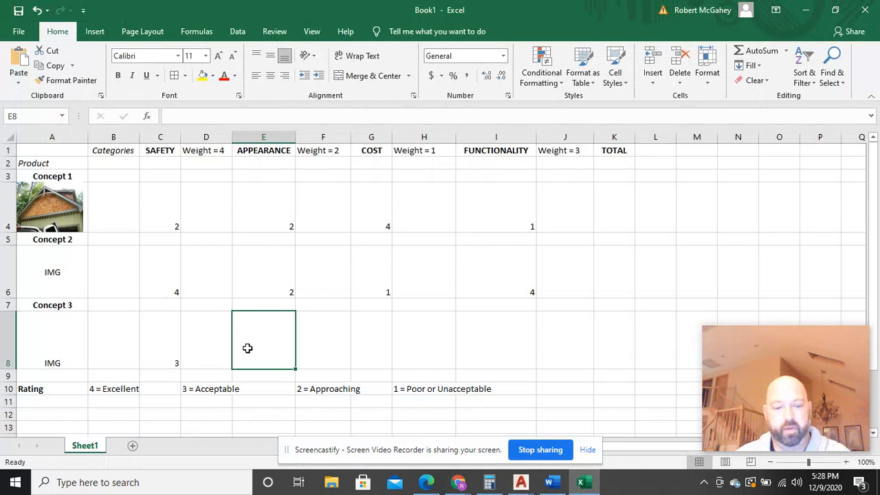
type("4")
Rate Concept 3 with 3 for COST in G8 and 3 for FUNCTIONALITY in I8.
left_click(376, 338)
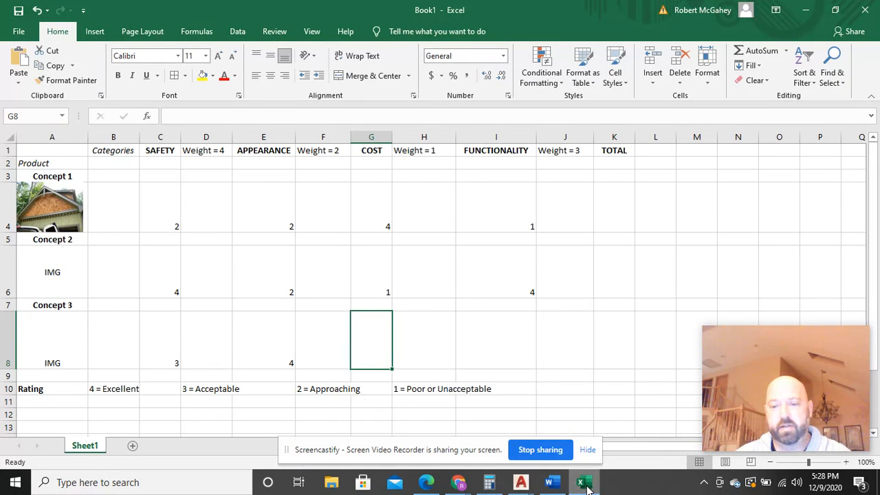
mouse_move(588, 488)
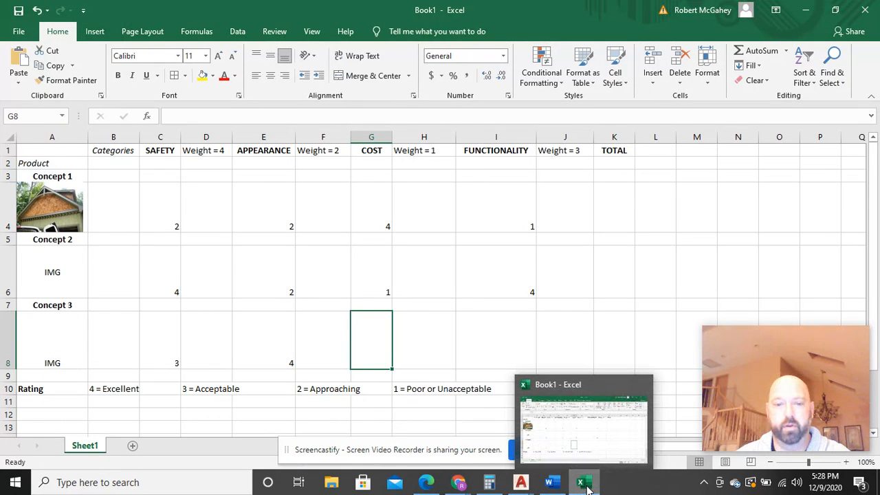
mouse_move(515, 487)
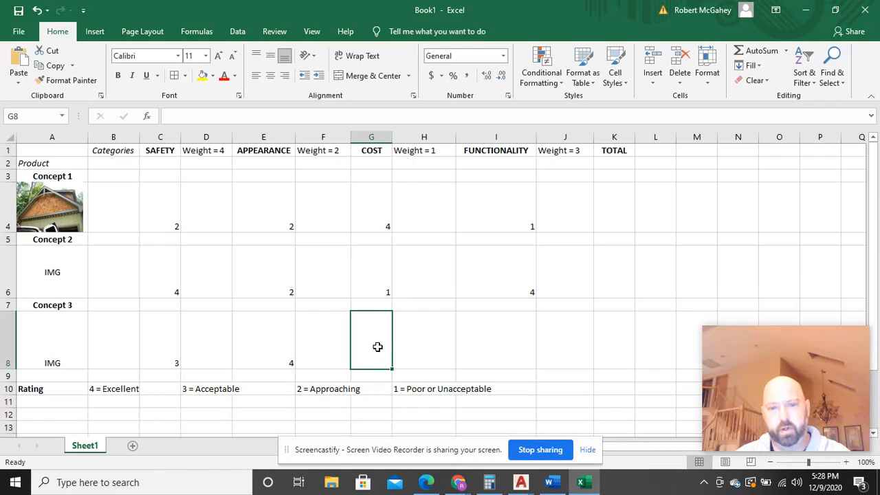
type("3")
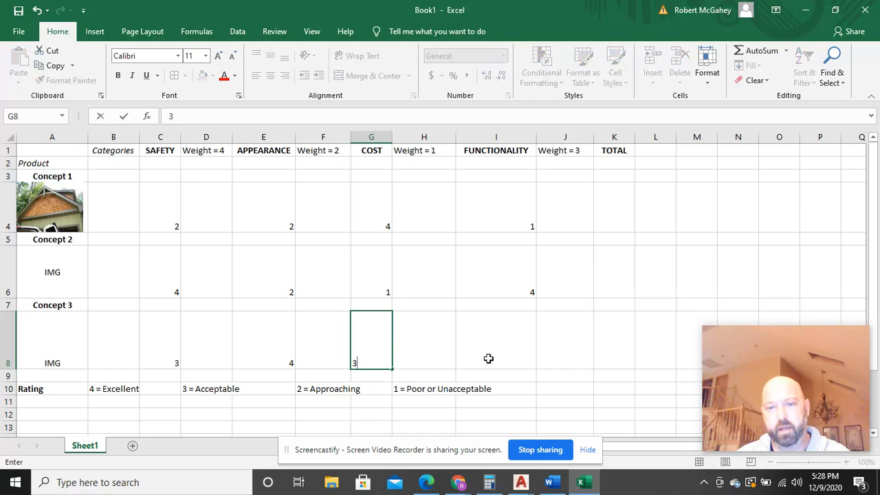
left_click(496, 351)
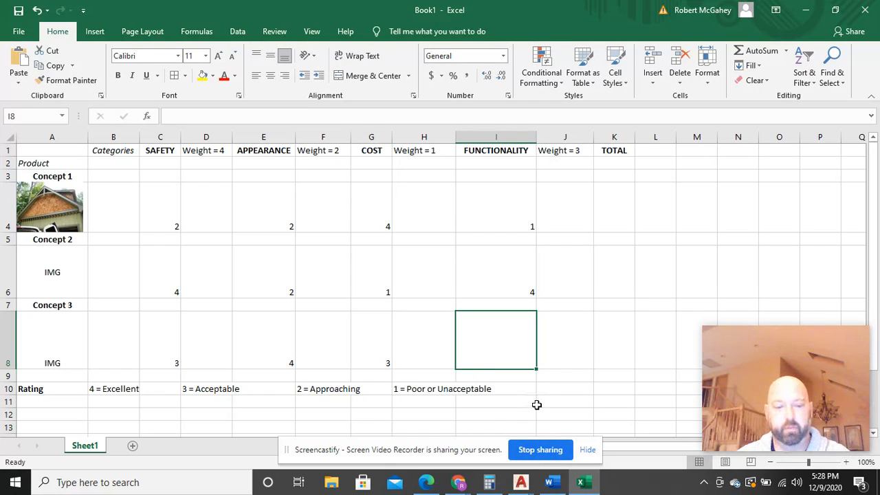
type("3")
left_click(577, 376)
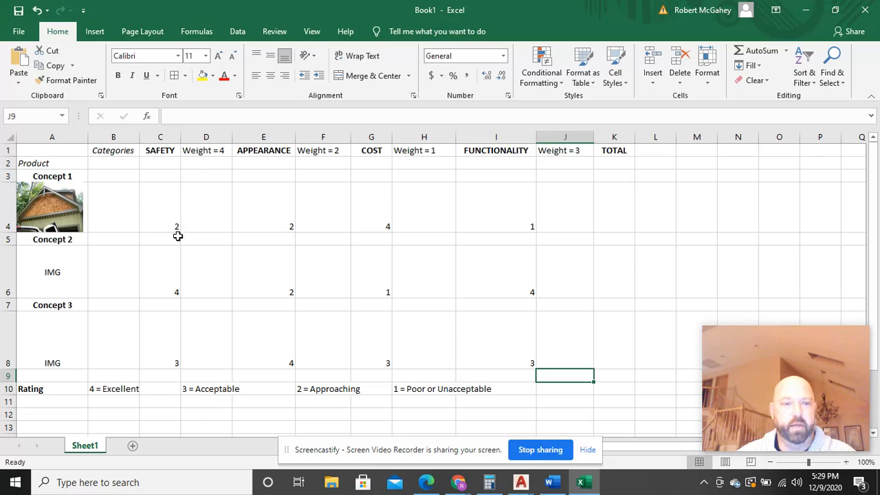
Review the weight assigned to each category heading in row 1, from SAFETY through FUNCTIONALITY.
left_click(224, 150)
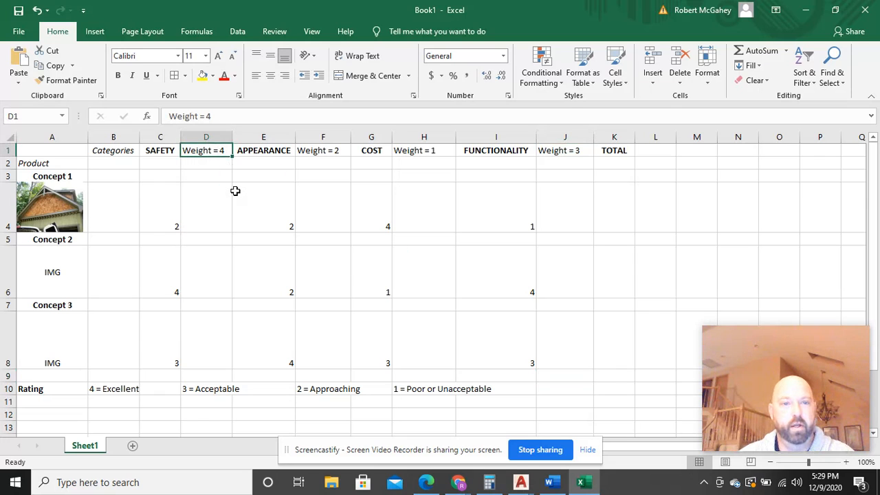
left_click(172, 215)
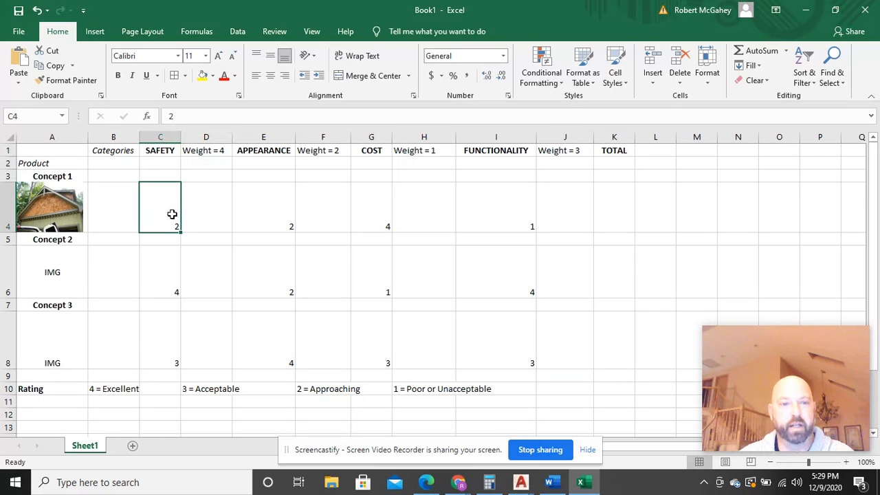
left_click(323, 151)
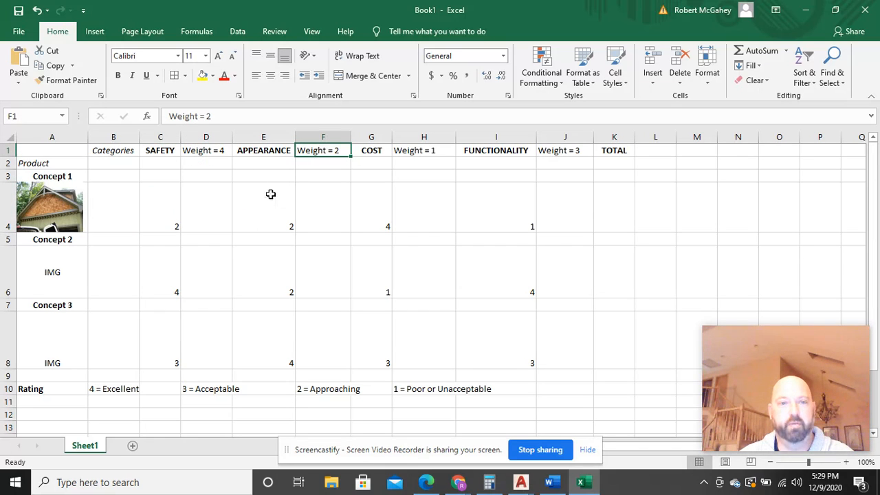
left_click(272, 156)
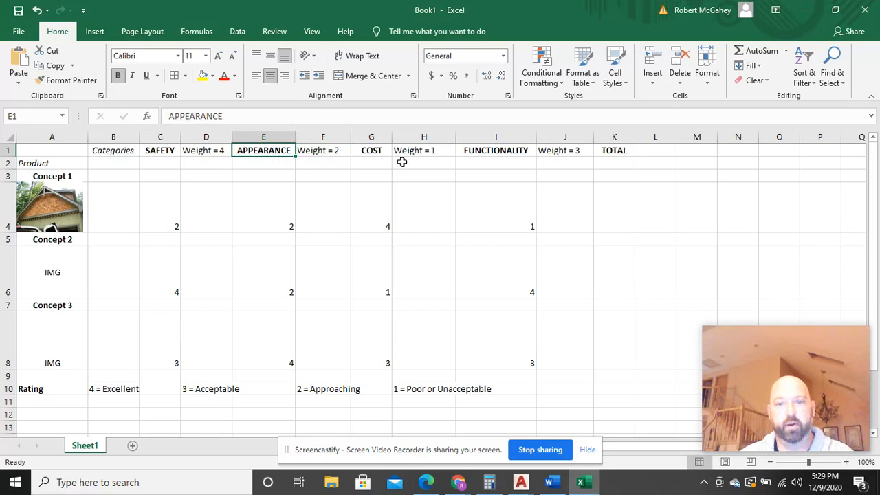
left_click(437, 150)
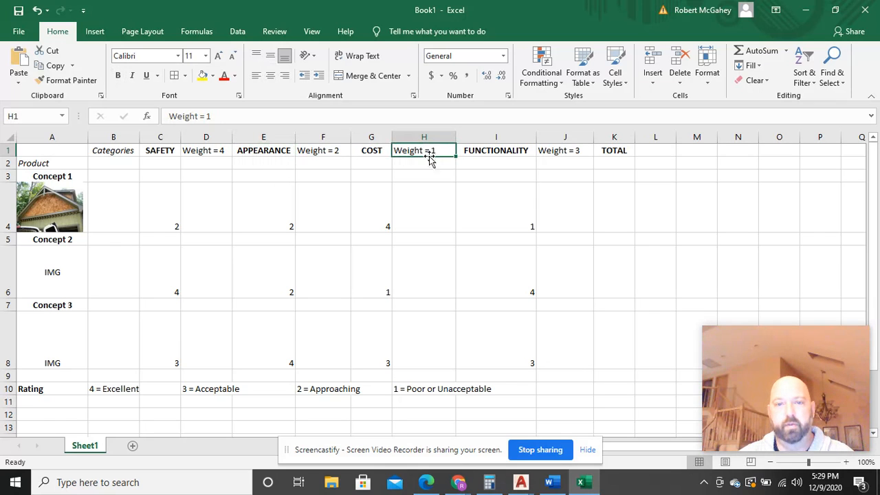
left_click(367, 150)
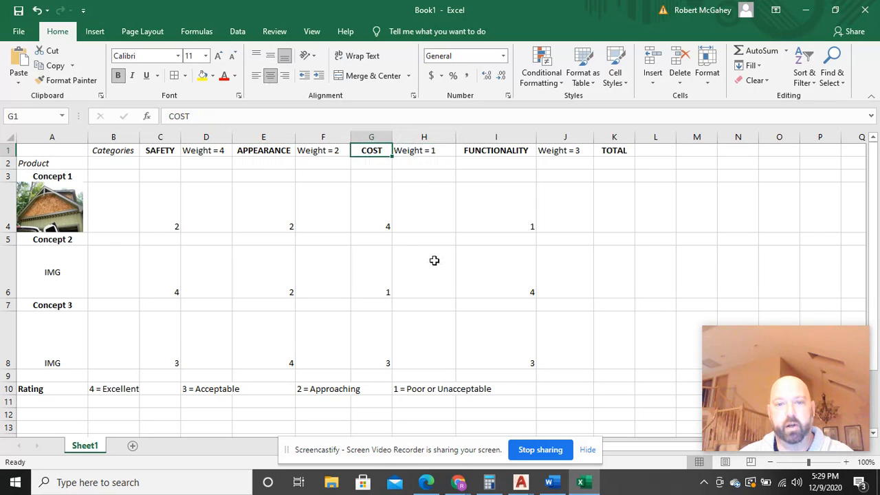
key("Right")
left_click(562, 160)
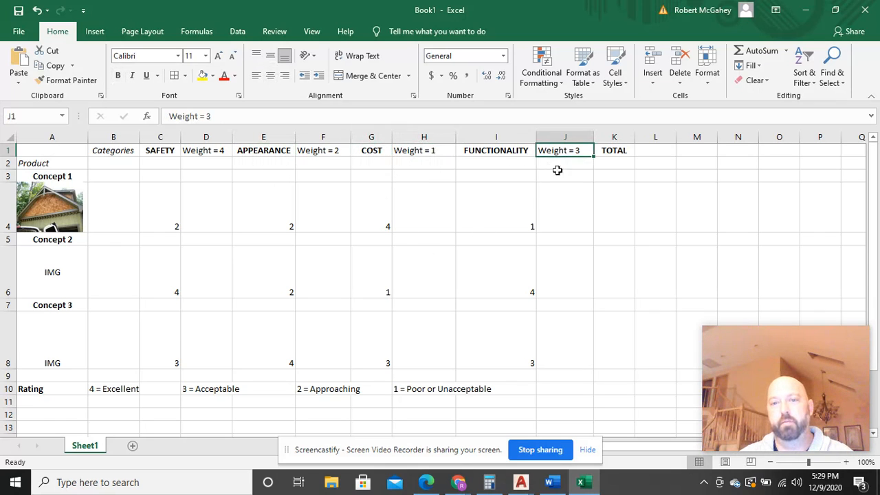
left_click(511, 153)
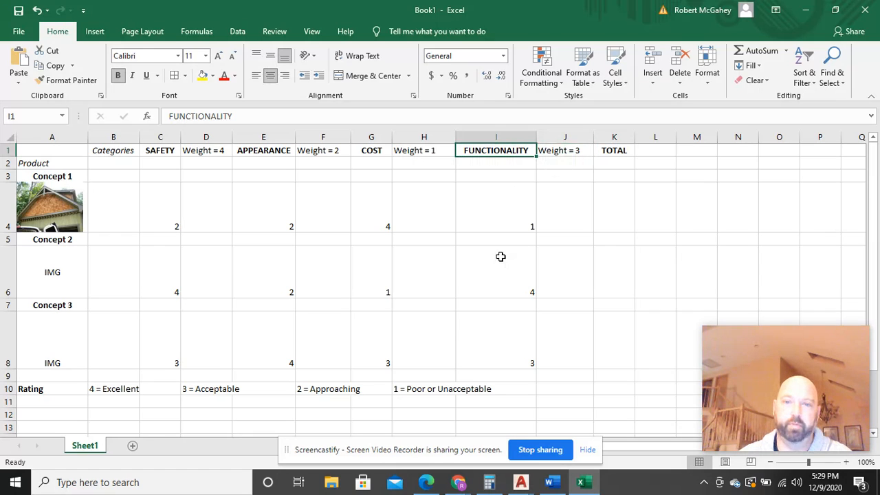
Try calculating Concept 1's weighted SAFETY score in D4 with =D2*C4, using a weight of 4 entered in D2.
left_click(212, 216)
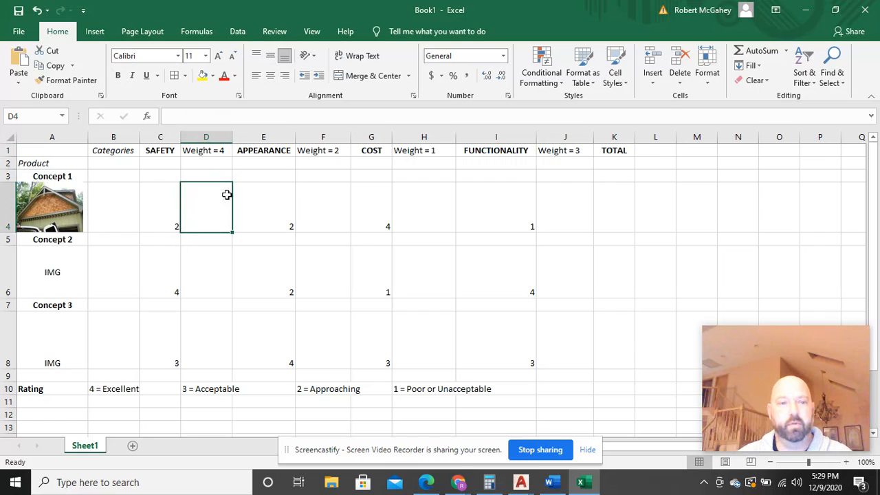
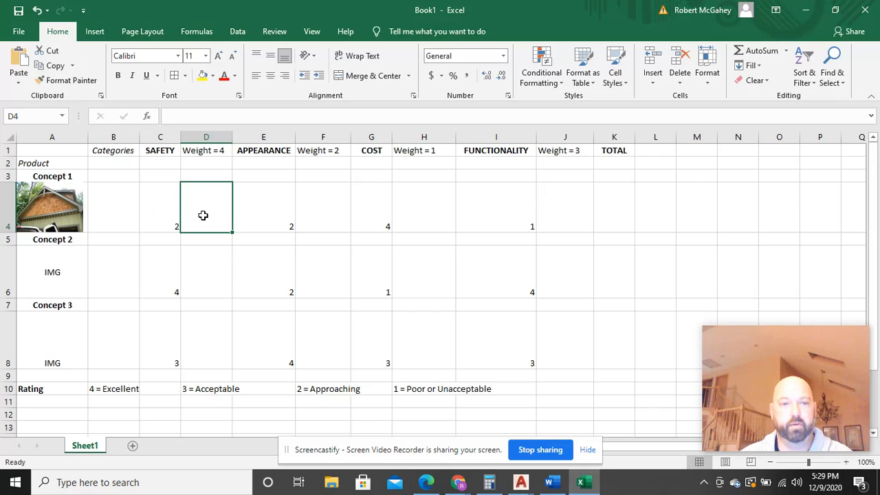
left_click(210, 162)
type("4")
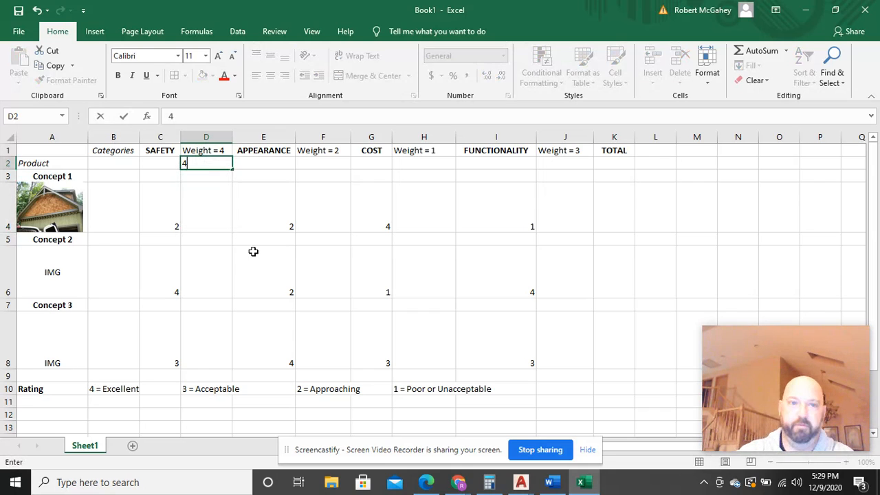
left_click(258, 241)
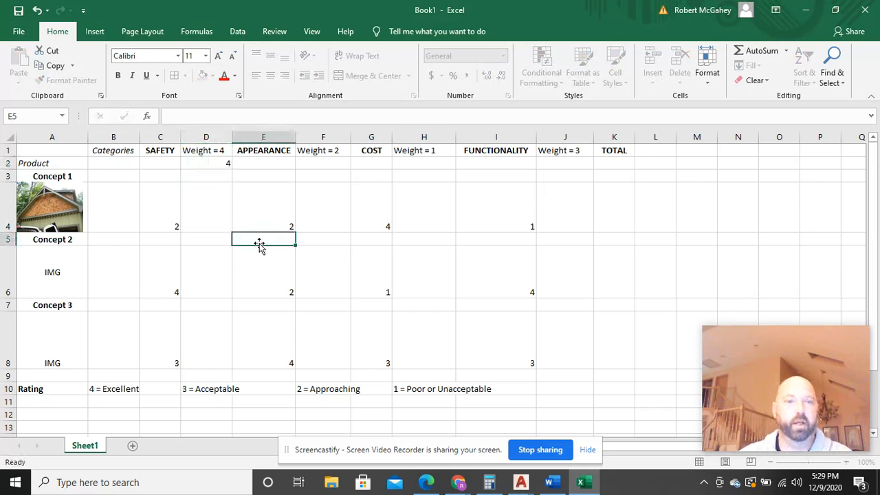
left_click(193, 220)
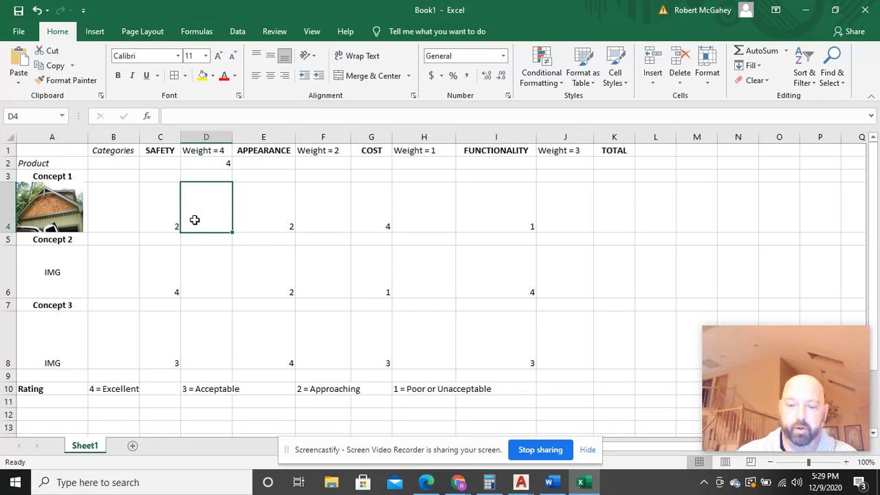
type("=")
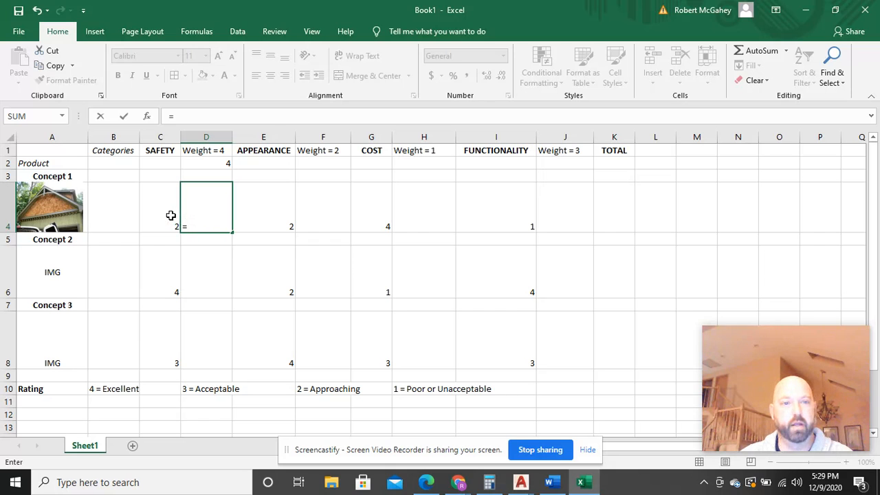
left_click(223, 164)
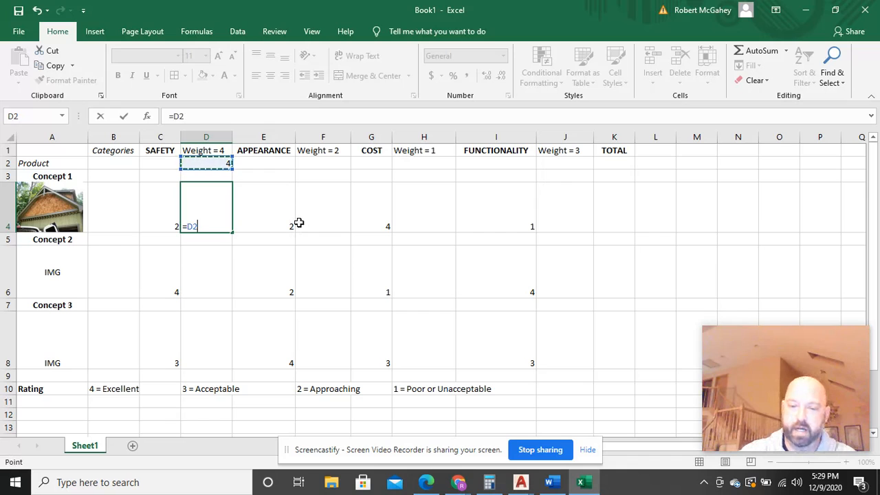
type("*")
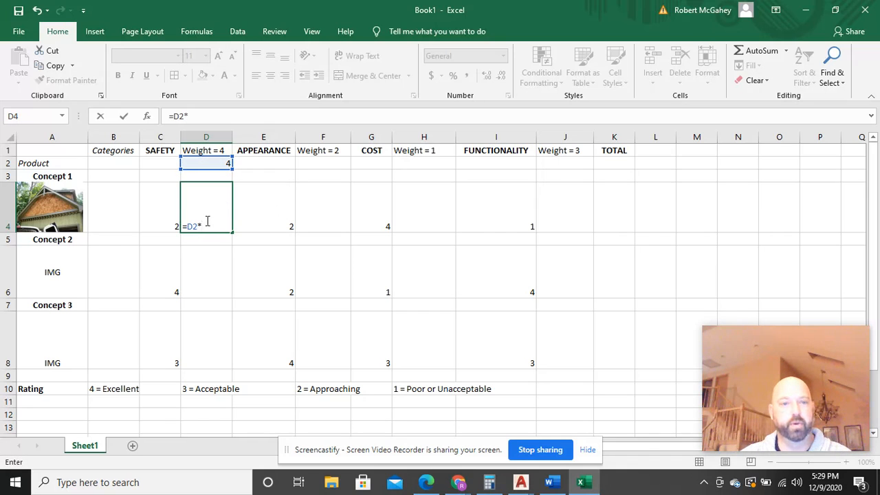
left_click(172, 213)
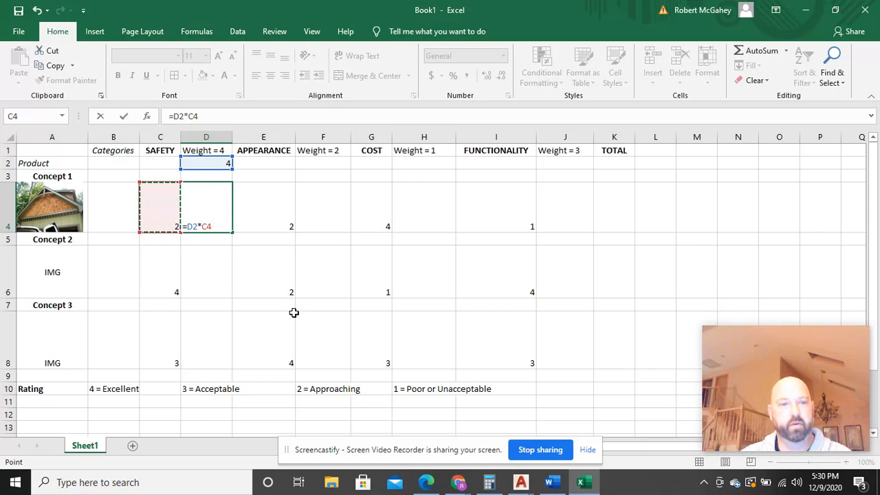
key("Return")
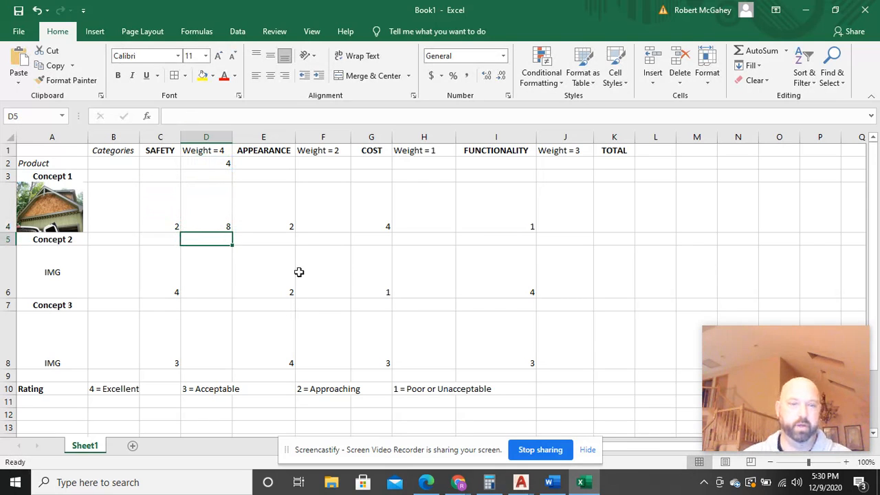
Clear the helper weight in D2 and replace the formula in D4 with the value 8.
left_click(196, 163)
key("Delete")
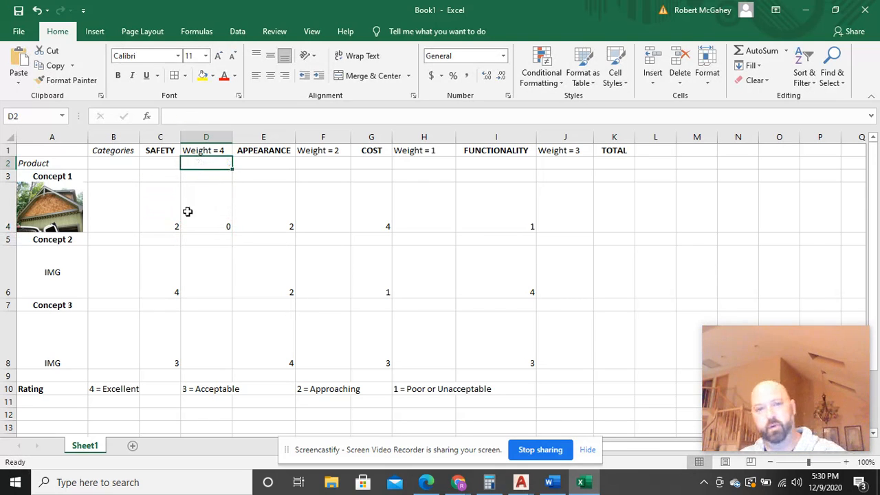
left_click(220, 225)
key("Delete")
type("8")
key("Tab")
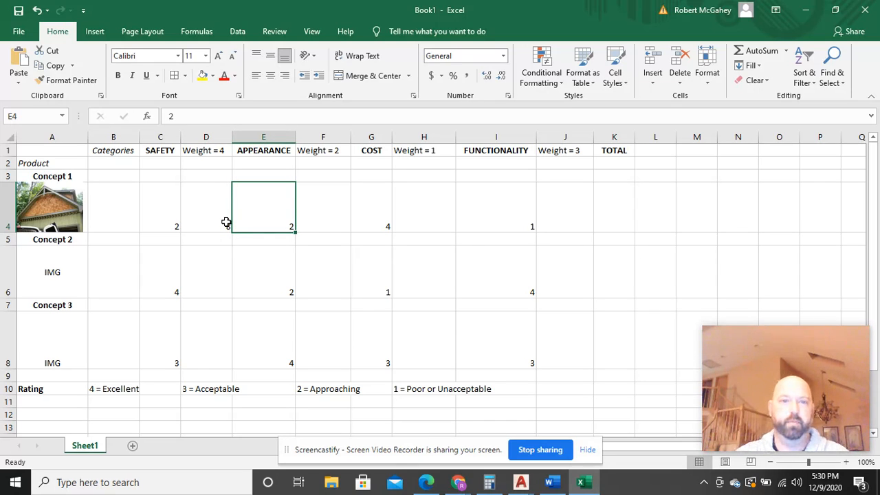
Enter Concept 1's remaining weighted scores: 4 in F4, 4 in H4 and 3 in J4.
left_click(315, 208)
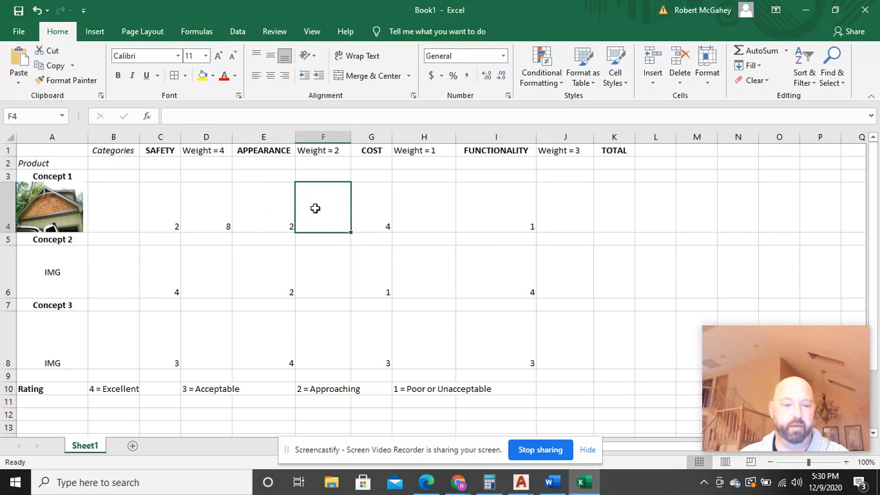
type("4")
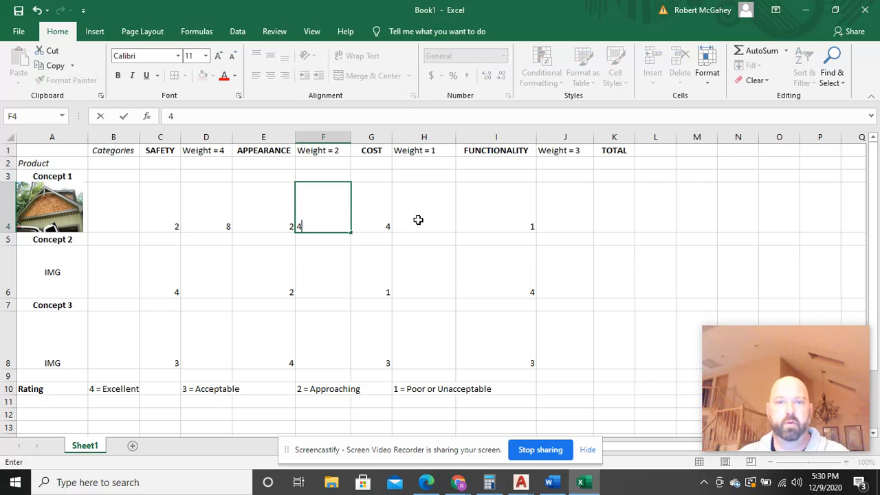
left_click(418, 220)
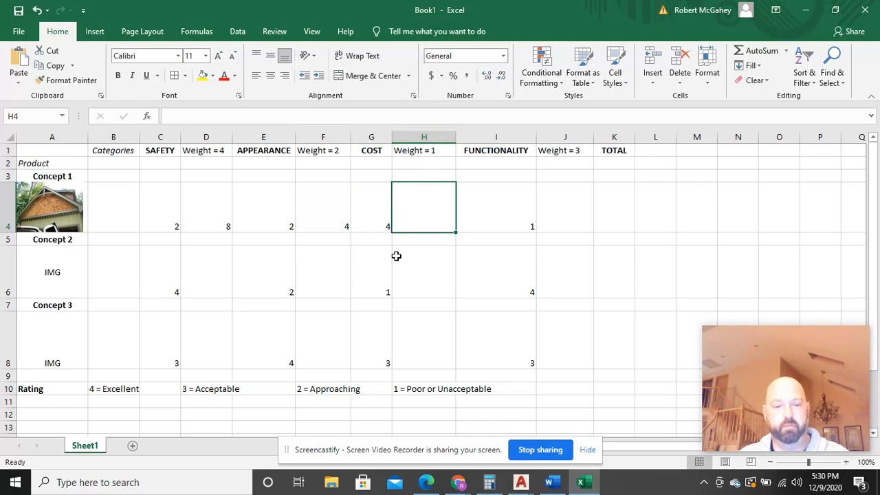
type("4")
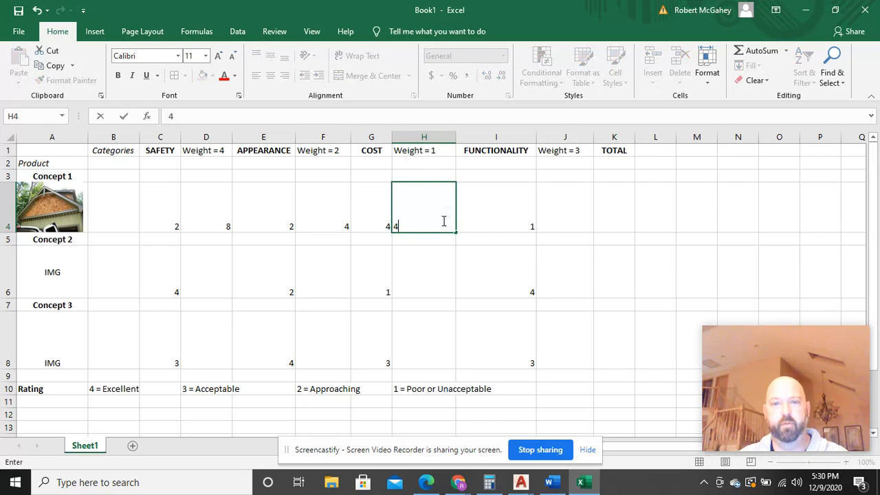
left_click(573, 222)
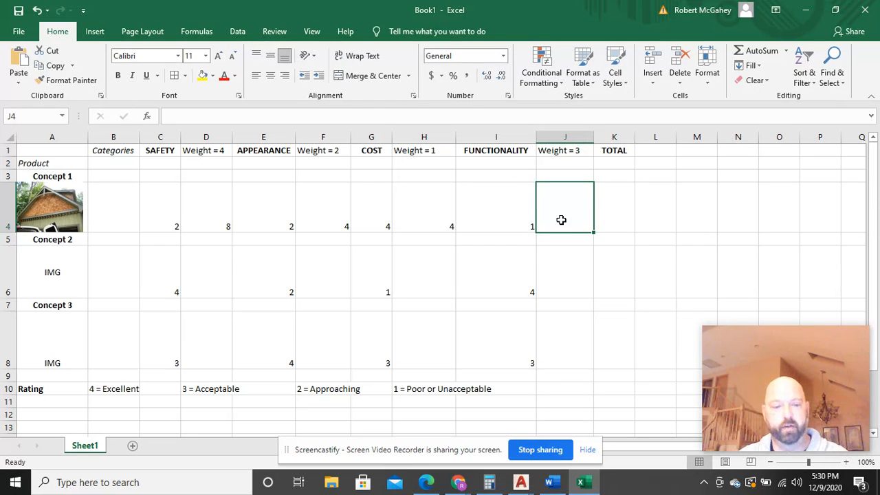
type("3")
left_click(575, 269)
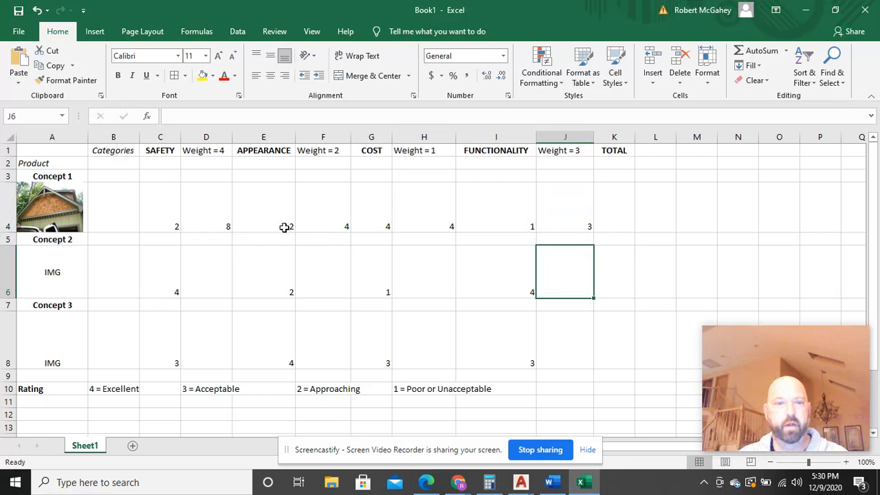
Fill Concept 1's weighted score cells D4, F4, H4 and J4 with yellow.
left_click(223, 218)
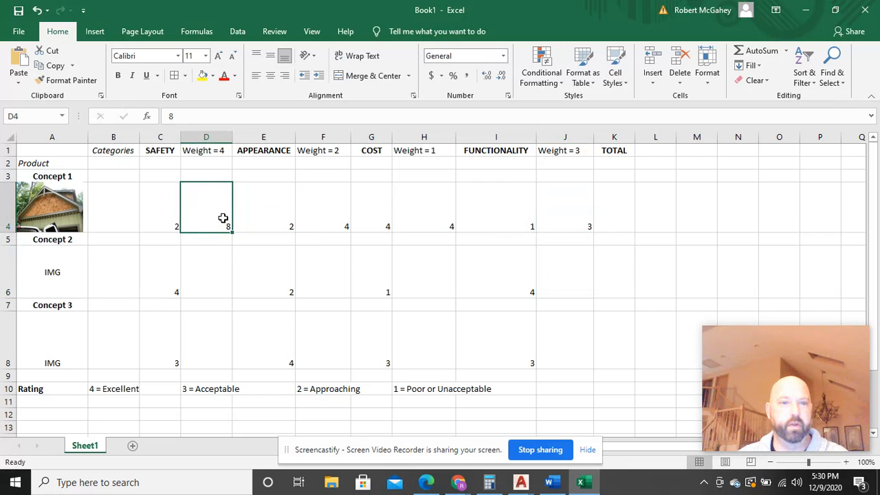
left_click(202, 75)
left_click(329, 228)
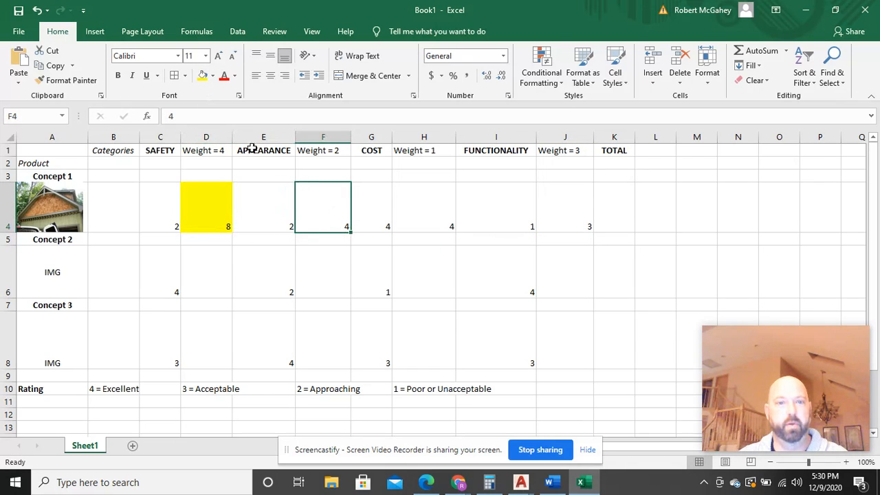
left_click(202, 75)
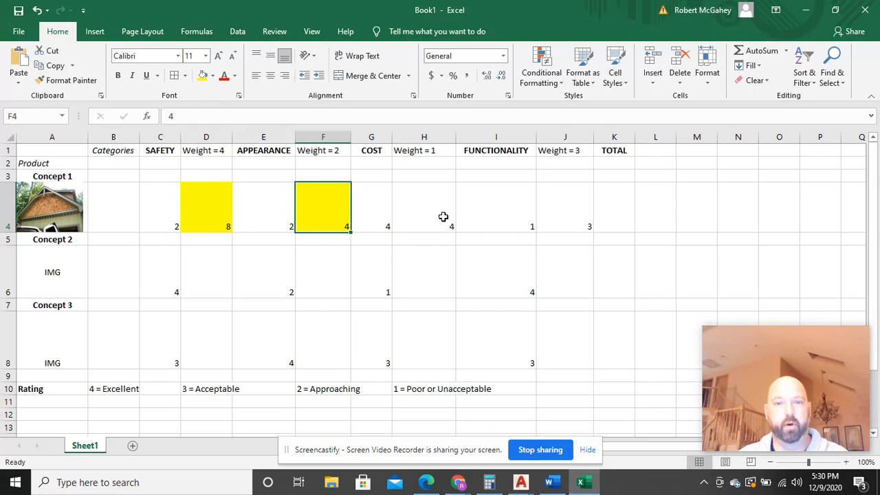
left_click(434, 219)
left_click(202, 75)
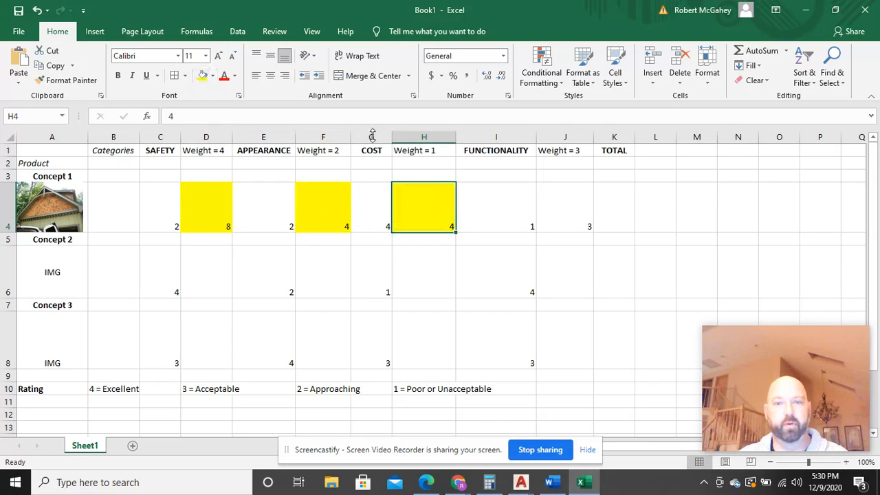
left_click(567, 220)
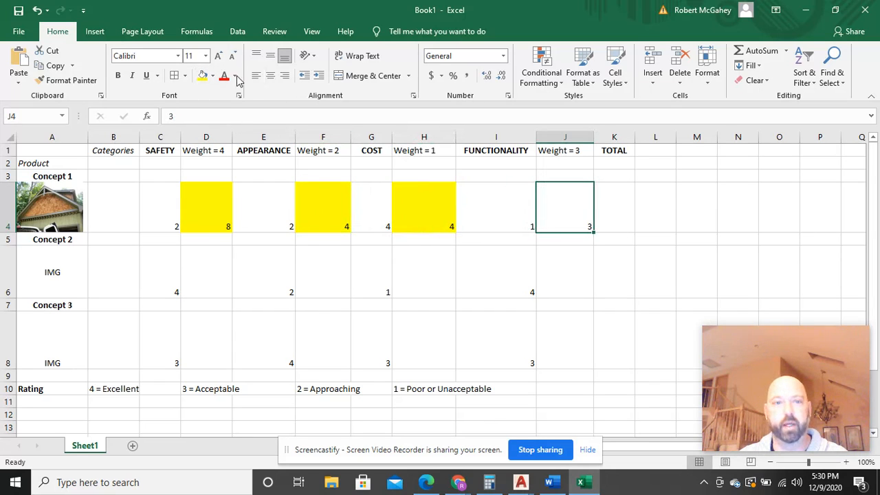
left_click(203, 75)
left_click(348, 282)
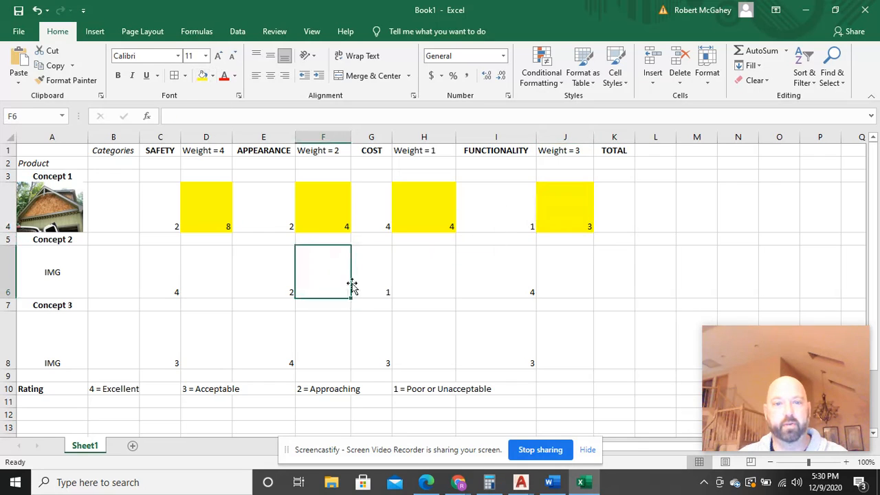
Enter Concept 2's weighted scores: 16 in D6, 4 in F6, 1 in H6 and 12 in J6.
left_click(197, 272)
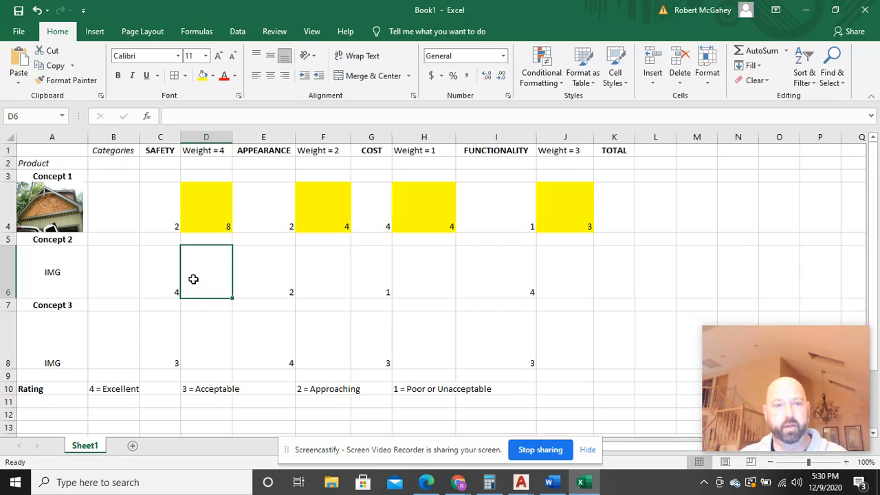
type("16")
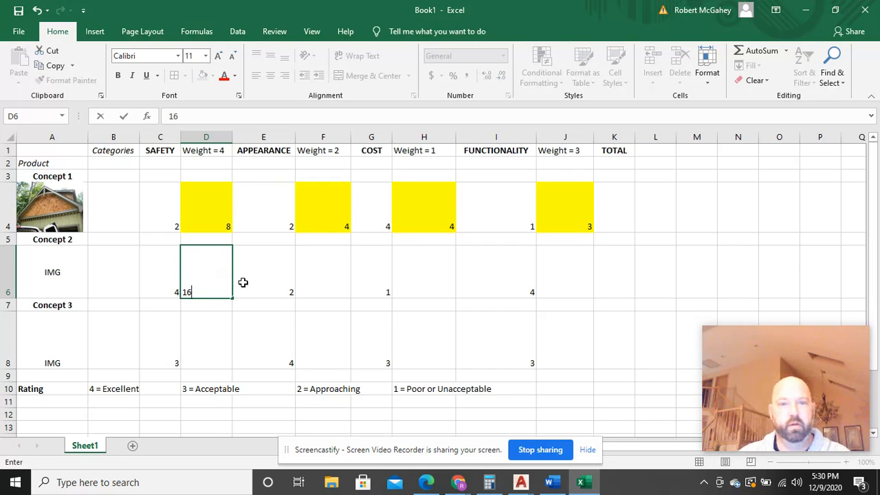
left_click(320, 290)
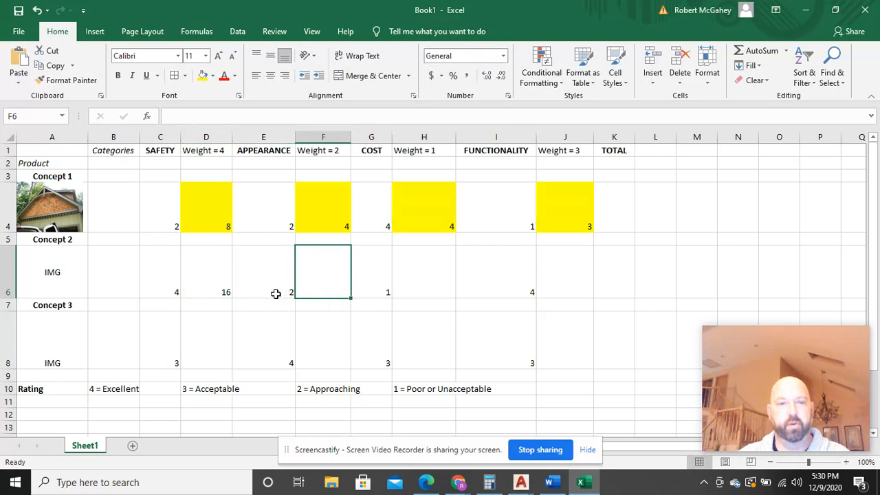
type("4")
left_click(437, 284)
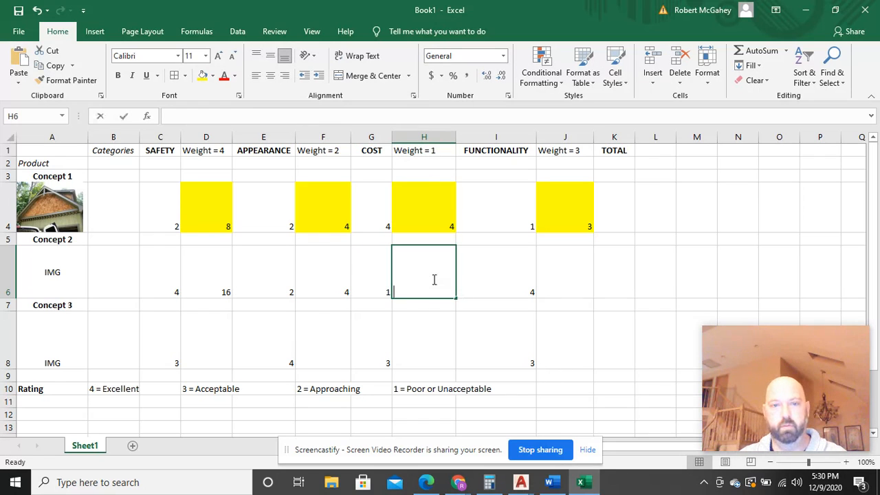
type("1")
left_click(560, 282)
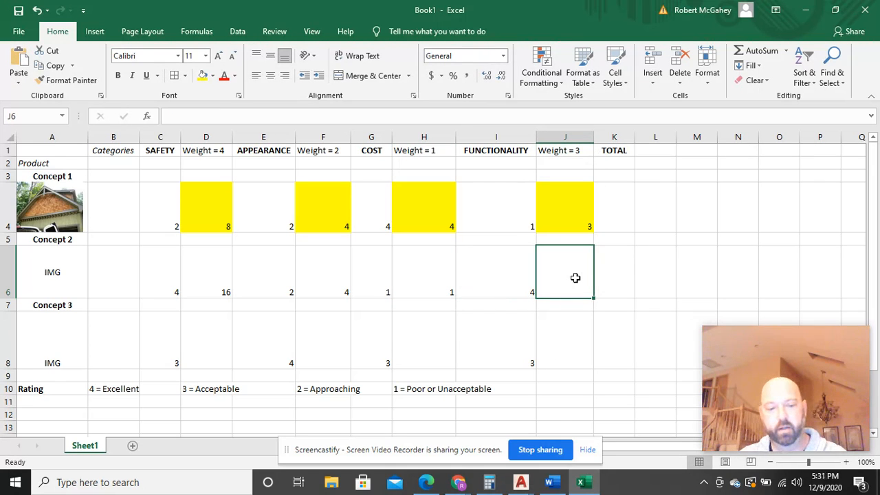
type("12")
left_click(599, 360)
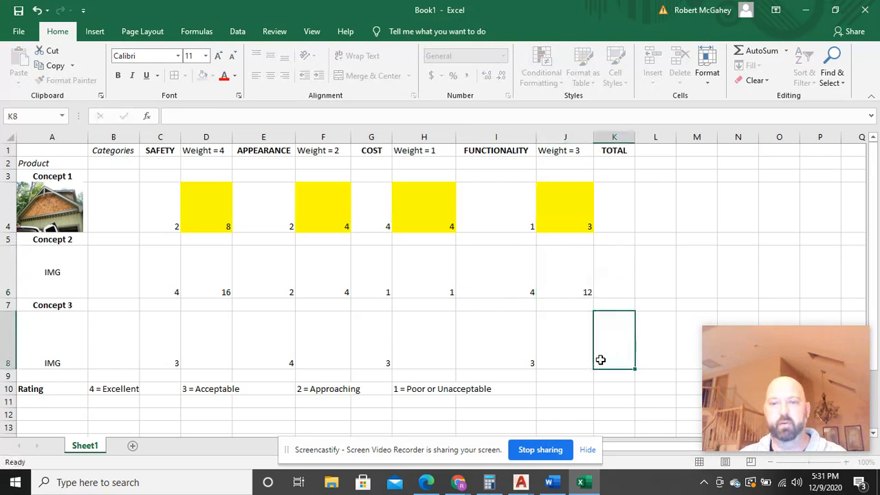
Fill Concept 2's weighted score cells D6, F6, H6 and J6 with light green.
left_click(206, 275)
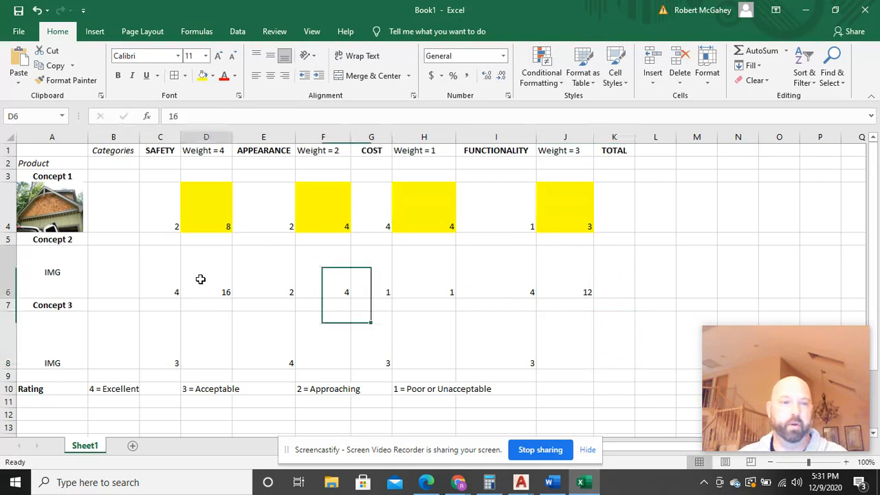
left_click(212, 75)
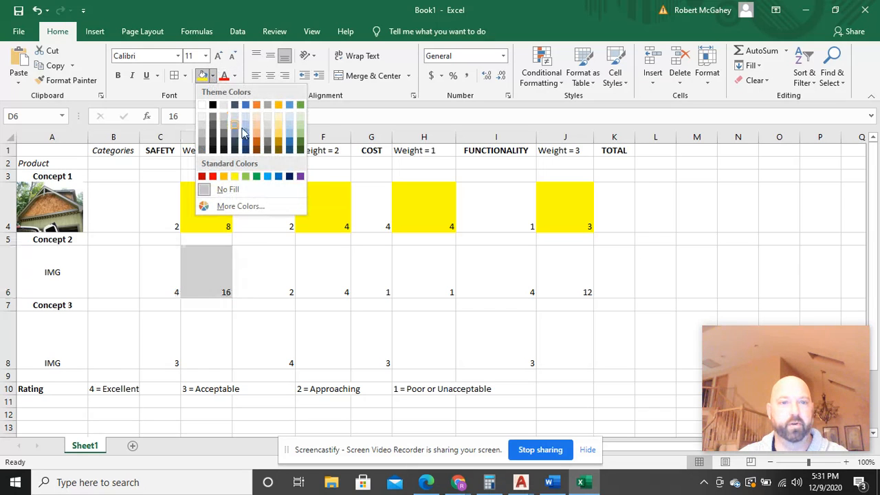
left_click(246, 176)
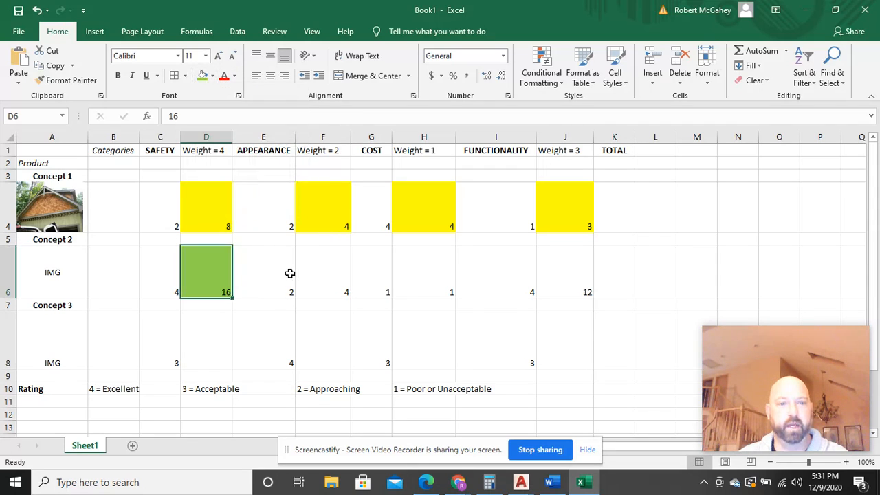
left_click(316, 272)
left_click(202, 75)
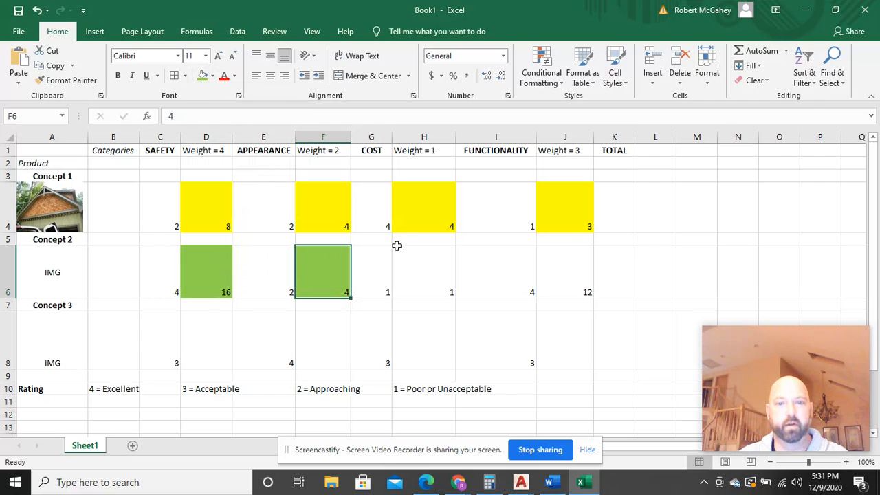
left_click(413, 269)
left_click(202, 76)
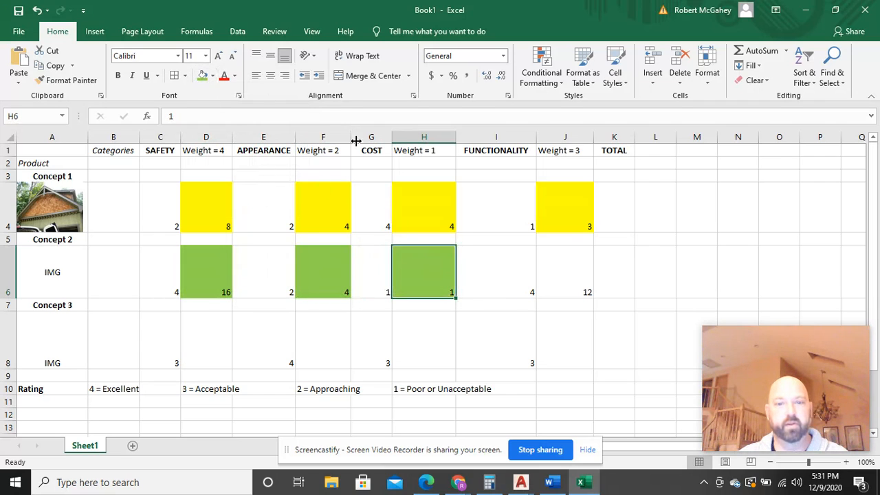
left_click(567, 270)
left_click(202, 75)
Enter Concept 3's weighted scores: 12 in D8, 8 in F8, 3 in H8 and 9 in J8.
left_click(400, 346)
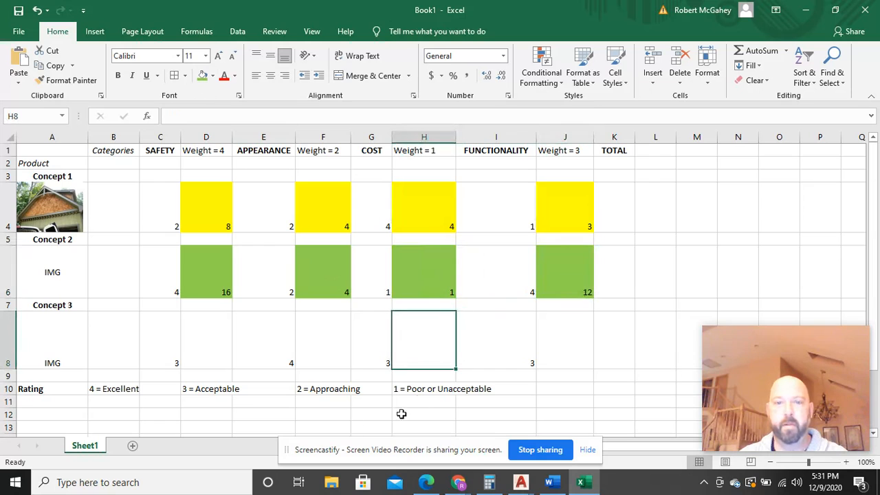
left_click(220, 335)
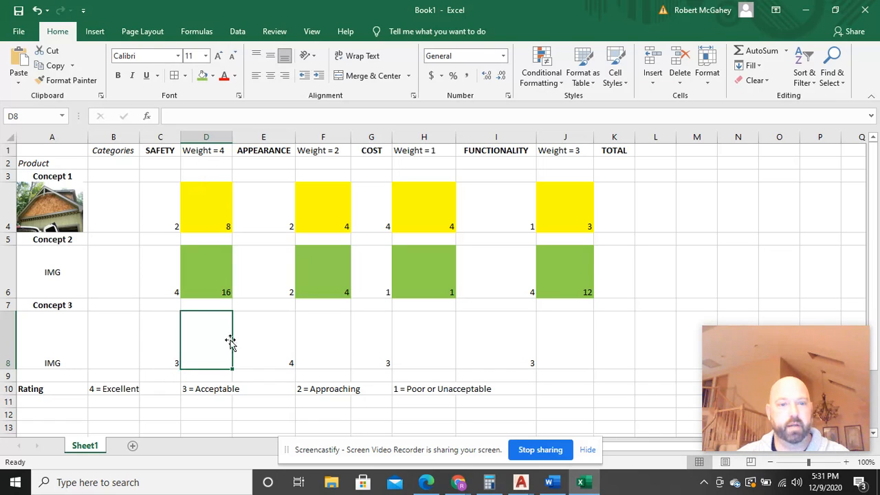
type("12")
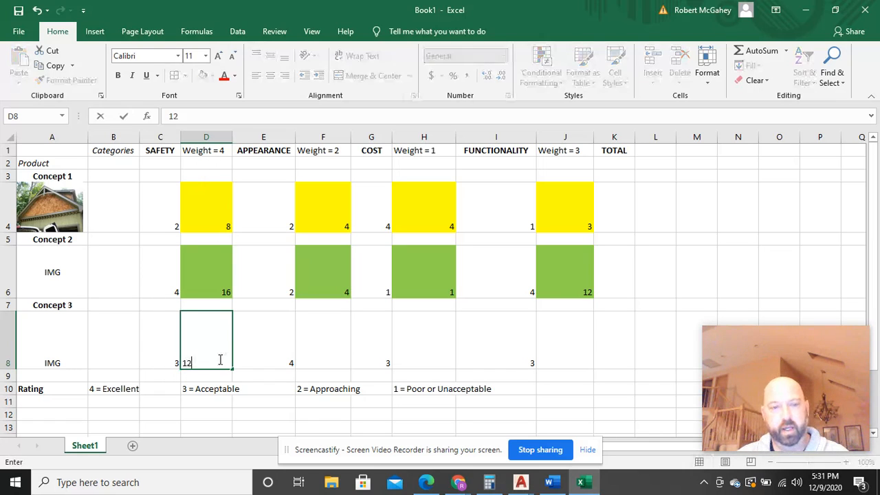
left_click(323, 345)
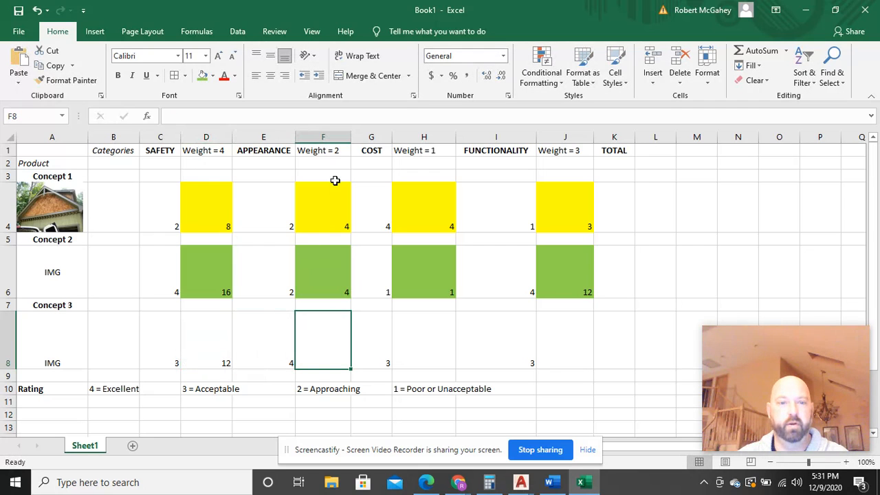
type("8")
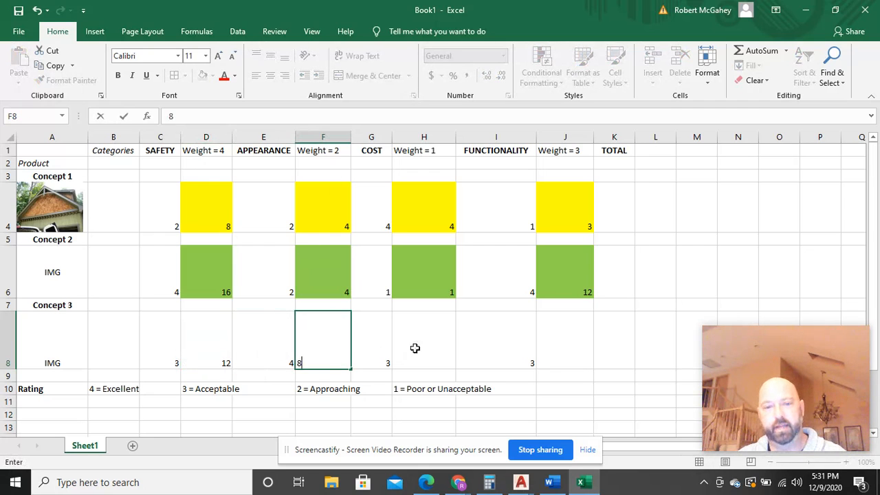
left_click(452, 349)
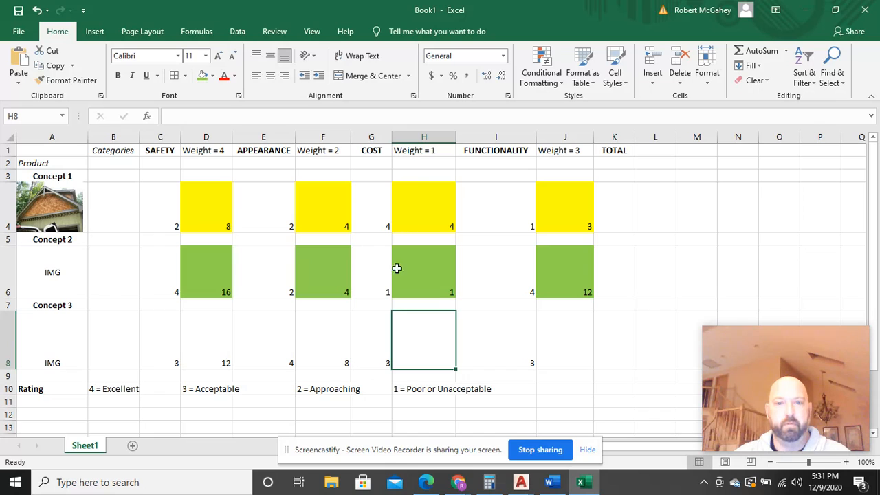
type("3")
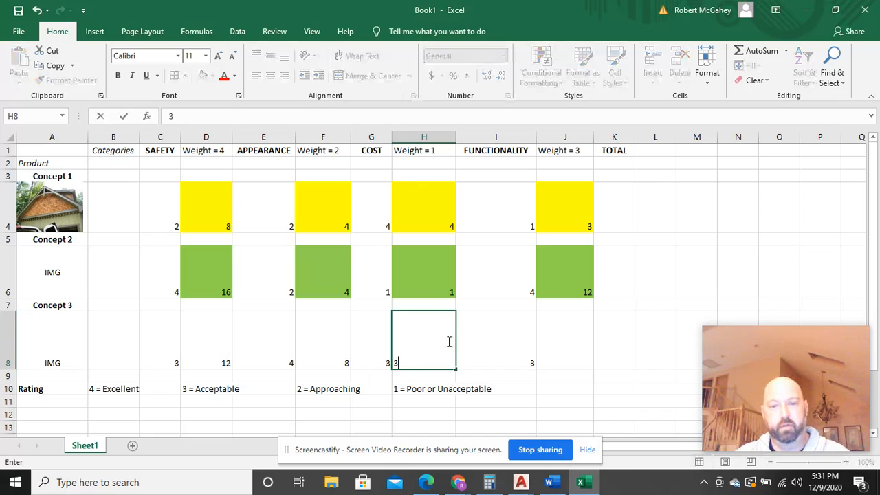
left_click(560, 339)
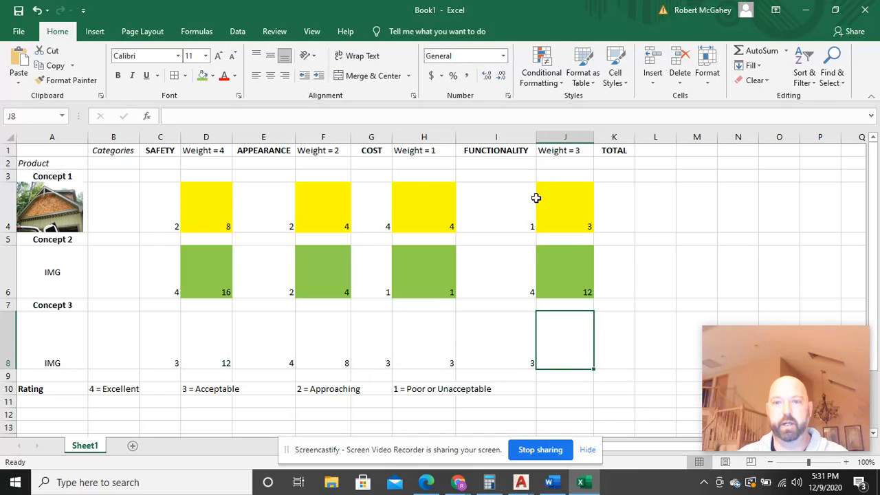
type("9")
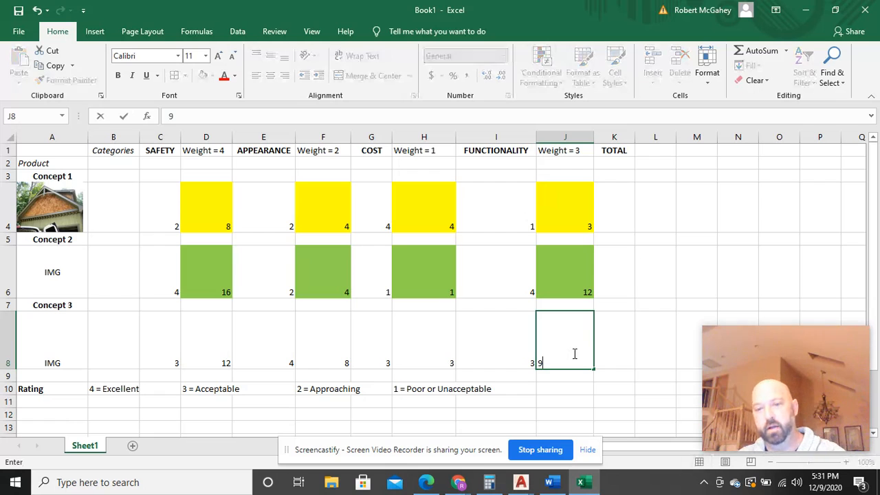
left_click(624, 350)
Fill Concept 3's weighted score cells D8, F8, H8 and J8 with red.
left_click(209, 340)
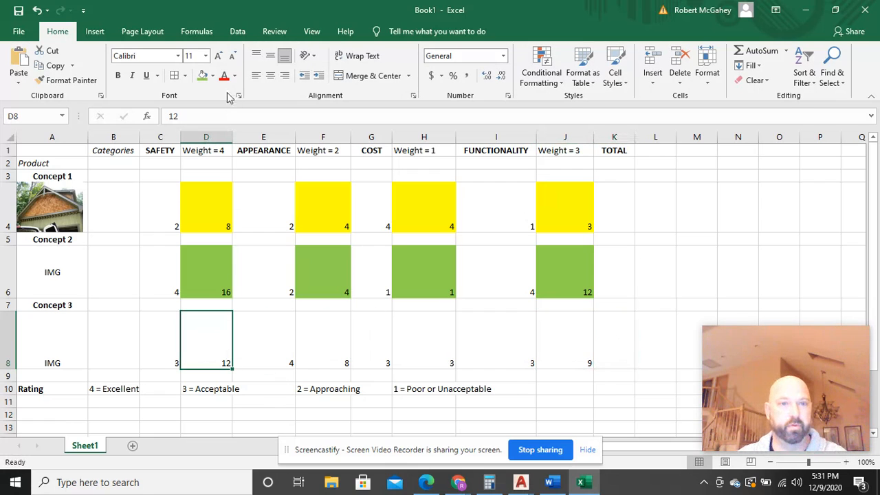
left_click(213, 76)
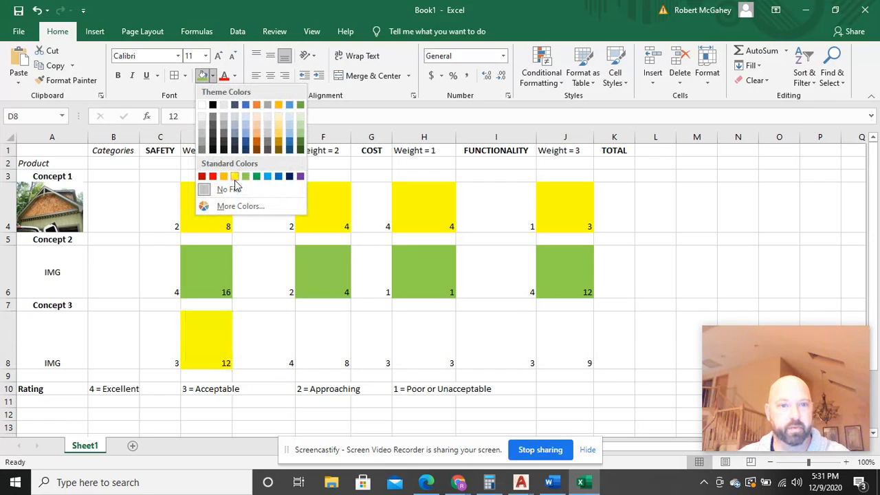
left_click(213, 176)
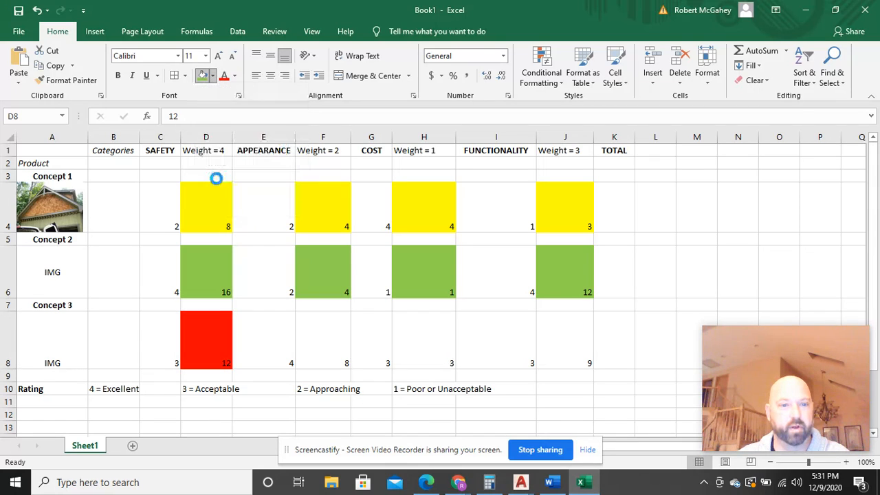
left_click(306, 330)
left_click(202, 75)
left_click(416, 336)
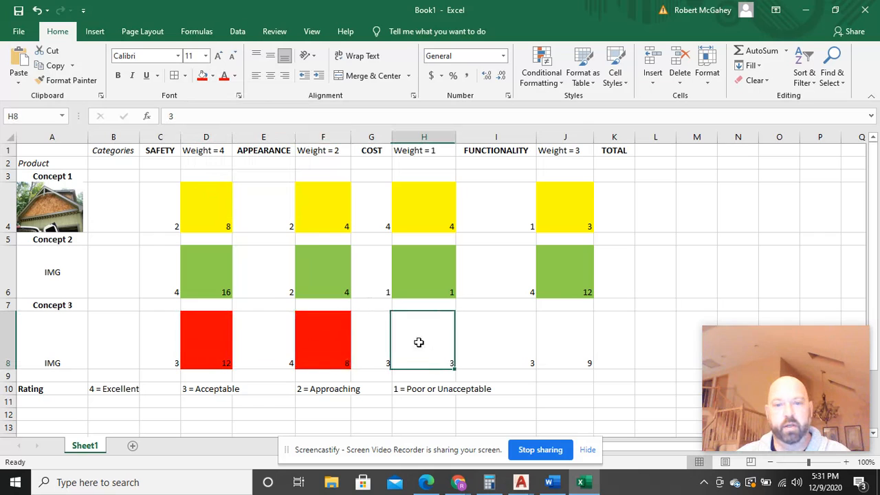
left_click(202, 75)
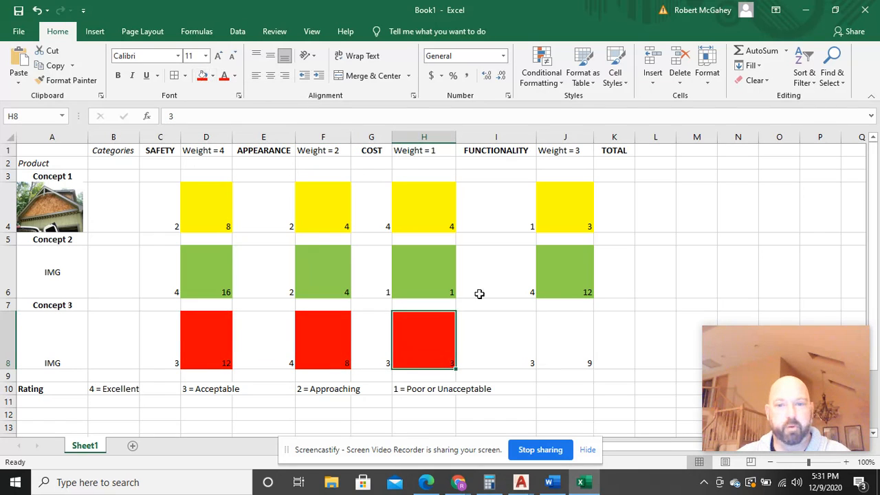
left_click(564, 357)
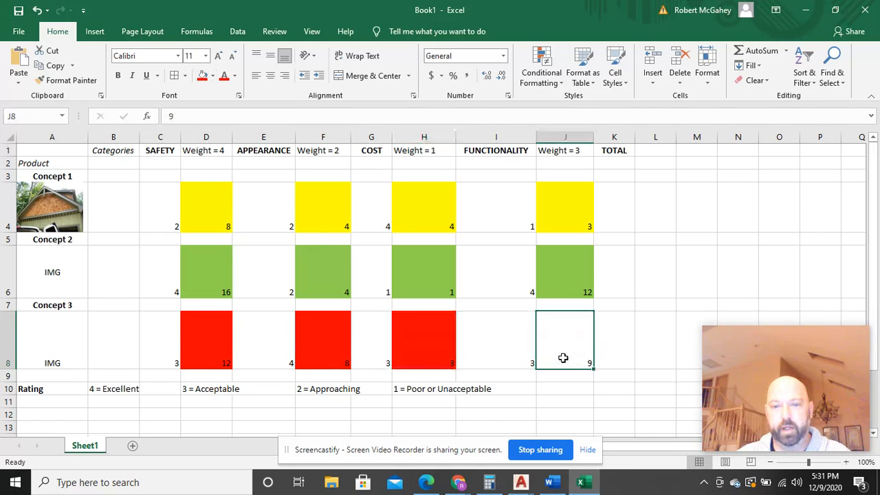
left_click(202, 75)
left_click(600, 352)
Enter 19 as Concept 1's total in K4.
scroll(667, 188, "down", 1)
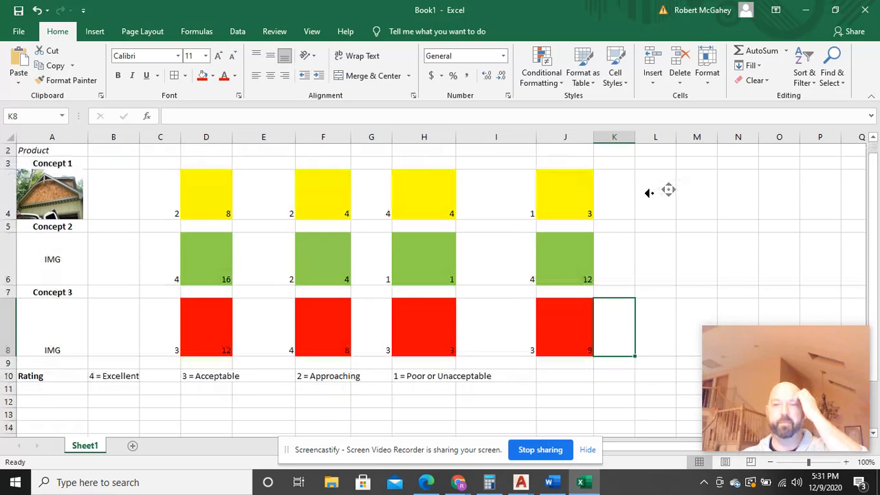
scroll(634, 218, "up", 1)
left_click(628, 216)
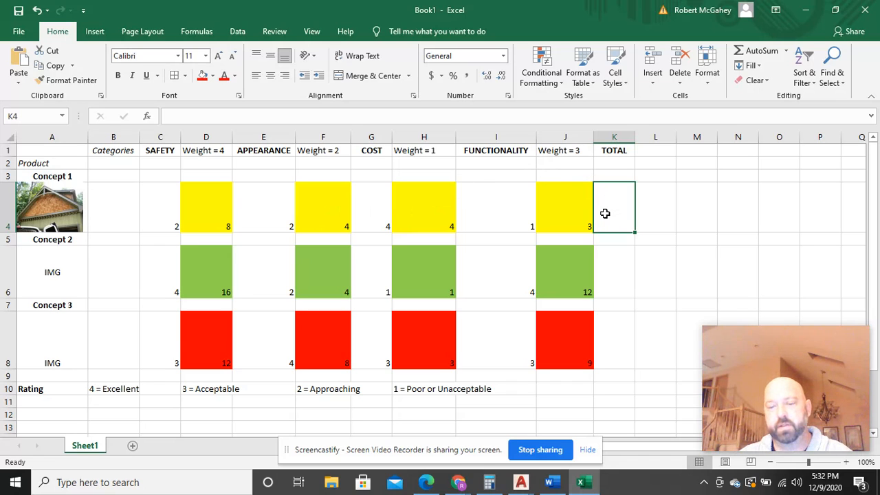
type("19")
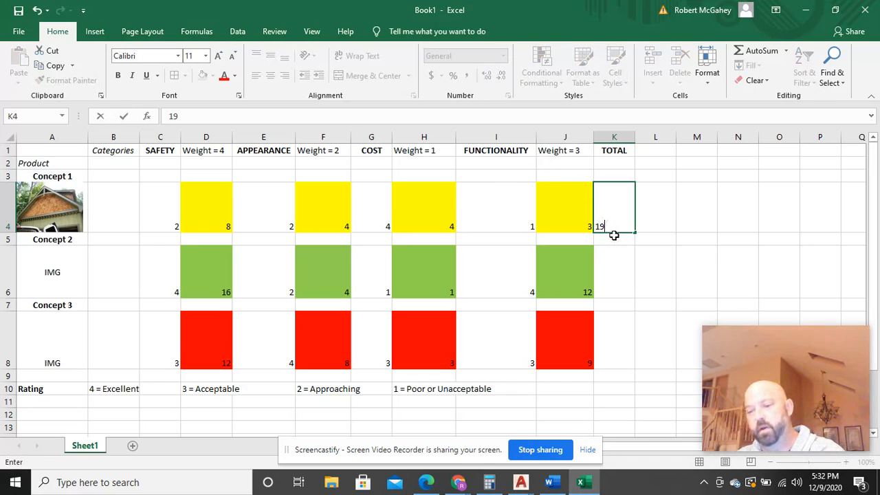
left_click(652, 285)
Set Concept 1's total in K4 to font size 18 and center it horizontally and vertically.
left_click(625, 201)
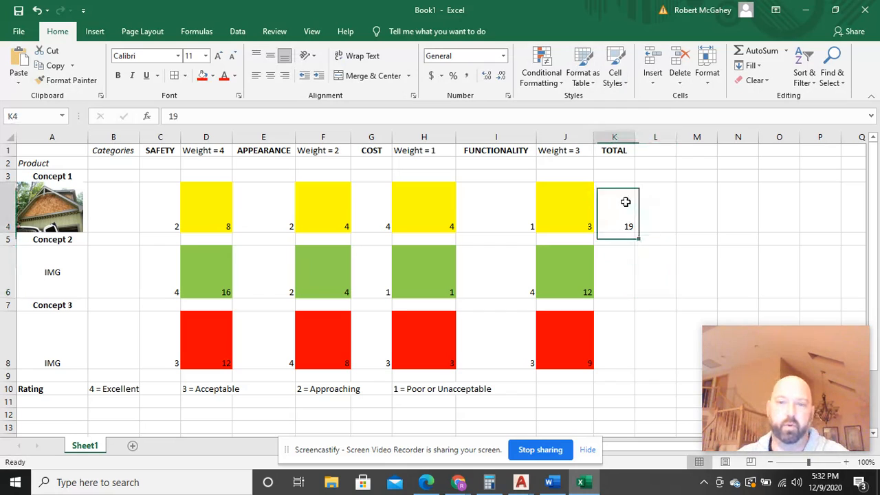
left_click(205, 55)
left_click(196, 155)
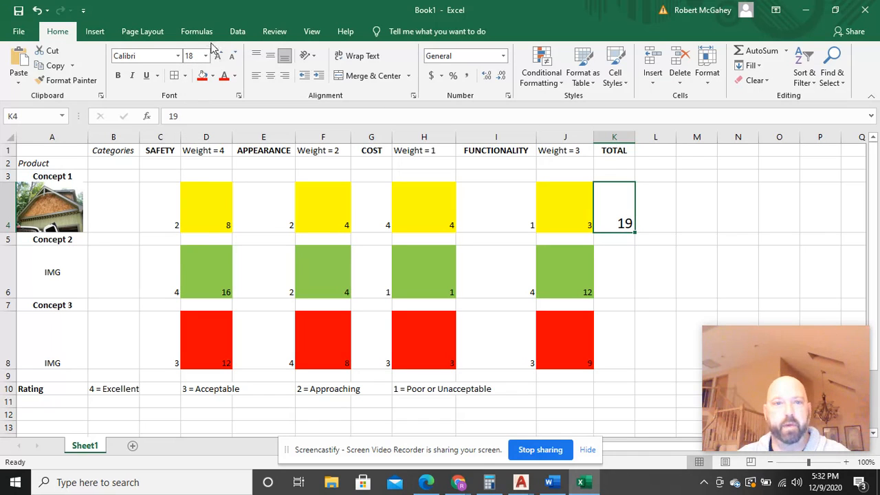
left_click(270, 76)
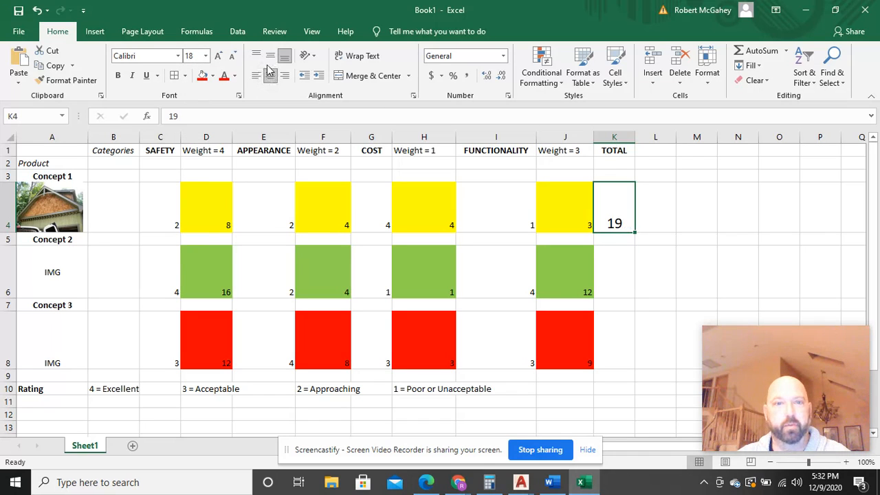
left_click(270, 56)
left_click(716, 266)
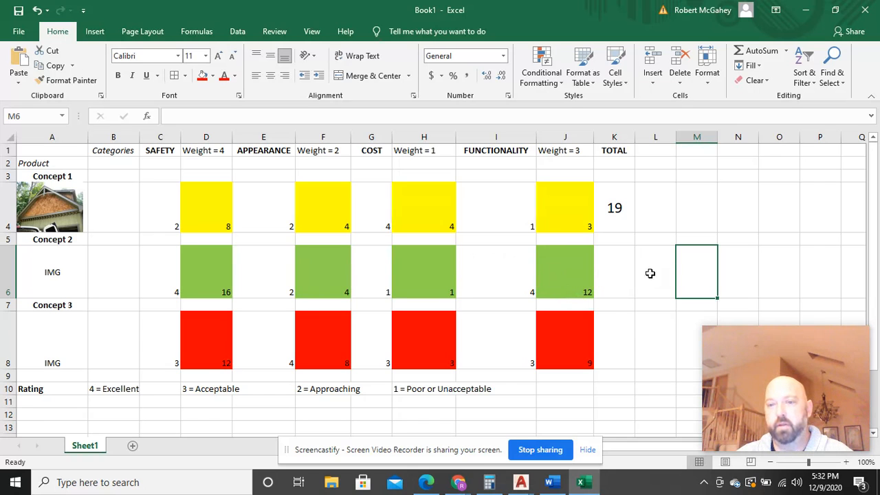
Enter 33 as Concept 2's total in K6.
left_click(625, 280)
type("=D6+F6+H6+J6")
key("Return")
Set Concept 2's total in K6 to font size 18 and center it horizontally and vertically.
left_click(617, 297)
left_click(205, 55)
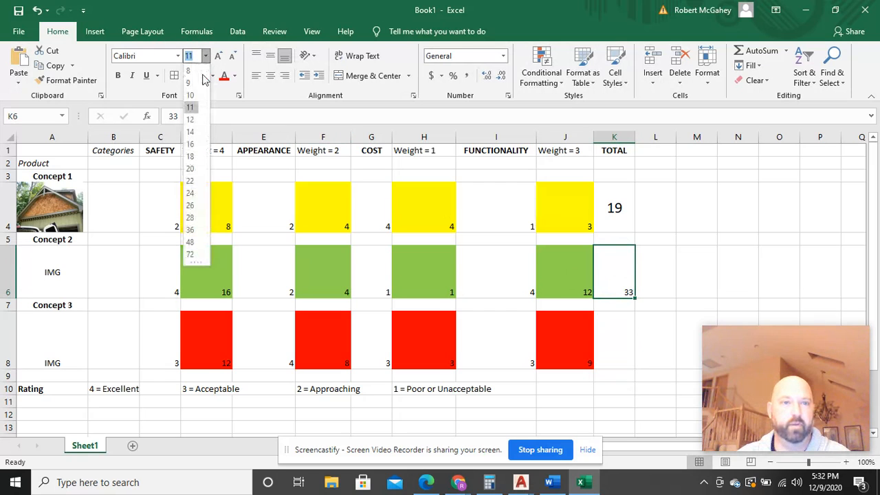
left_click(196, 156)
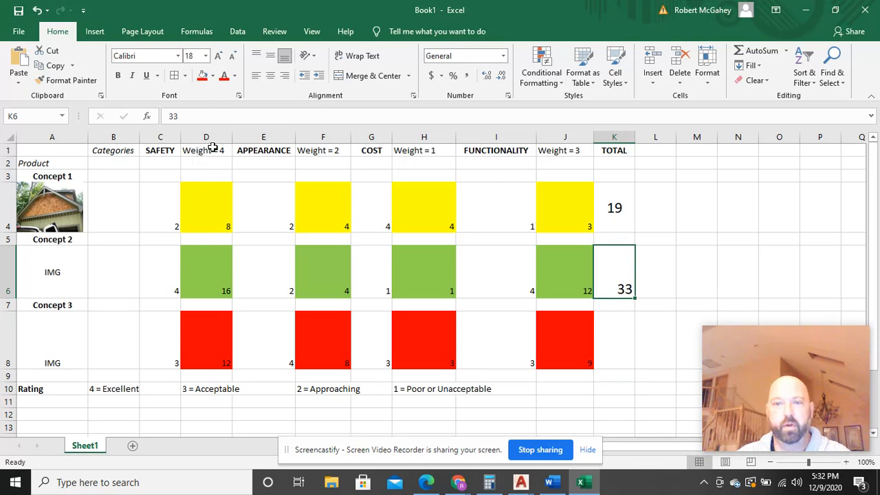
left_click(270, 76)
left_click(270, 56)
Enter 32 as Concept 3's total in K8.
left_click(527, 334)
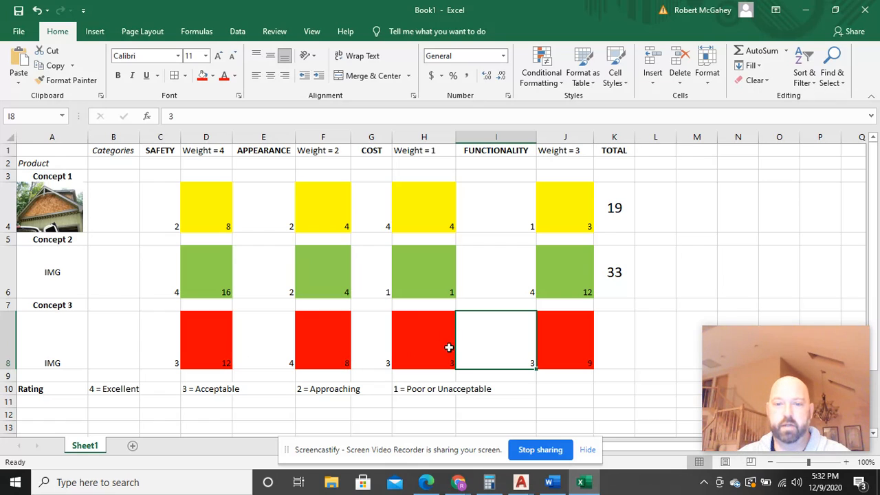
left_click(571, 354)
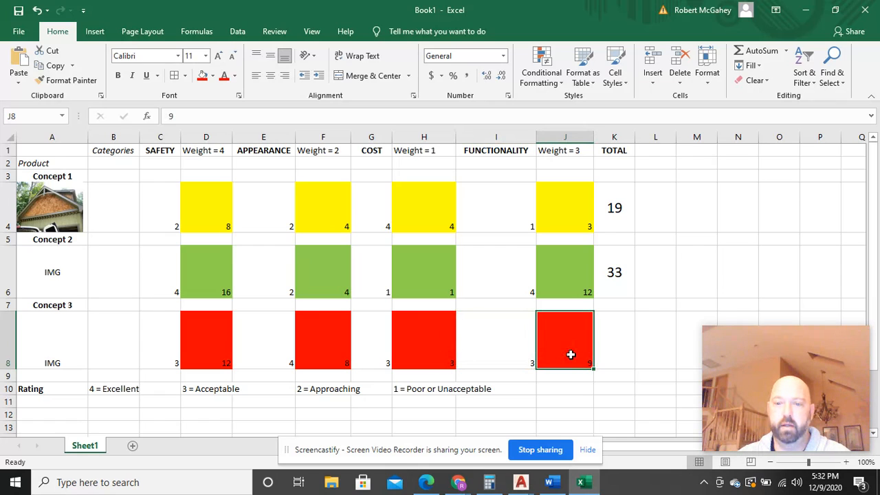
left_click(619, 355)
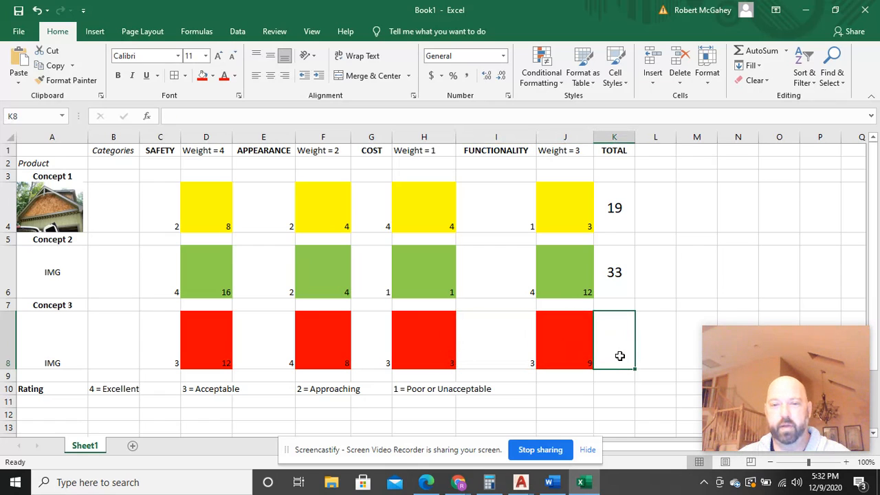
type("32")
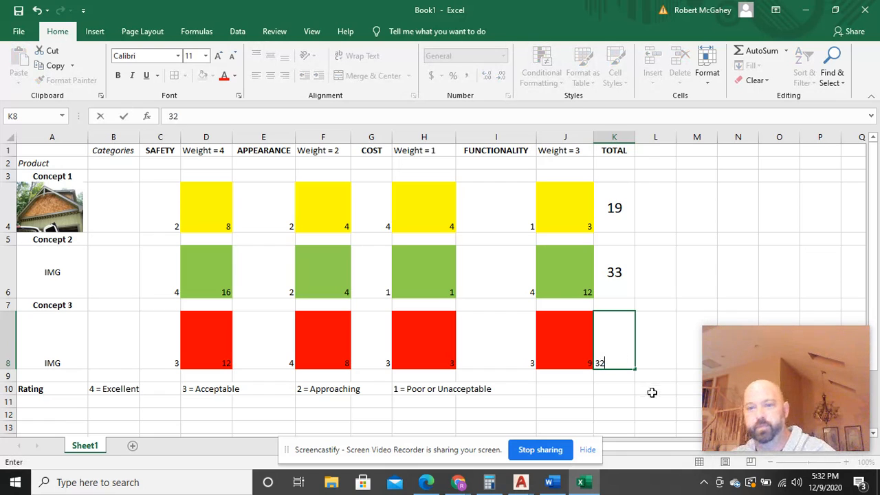
left_click(650, 390)
Set Concept 3's total in K8 to font size 18 and center it horizontally and vertically.
left_click(623, 359)
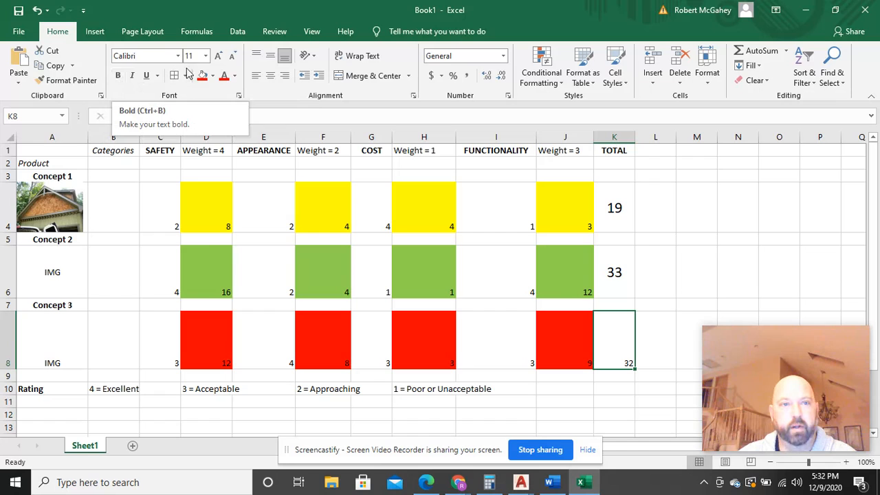
left_click(206, 57)
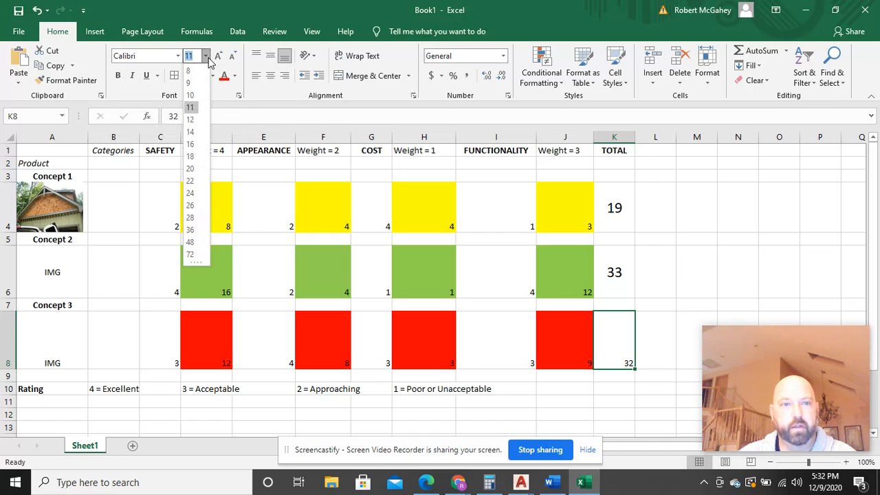
left_click(190, 156)
left_click(270, 75)
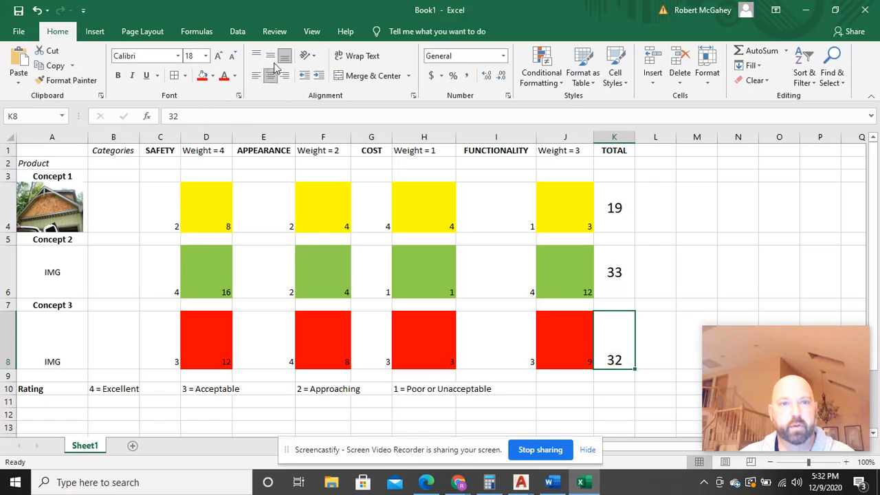
left_click(270, 56)
left_click(683, 206)
Delete the house picture from Concept 1's image cell A4.
scroll(489, 361, "down", 1)
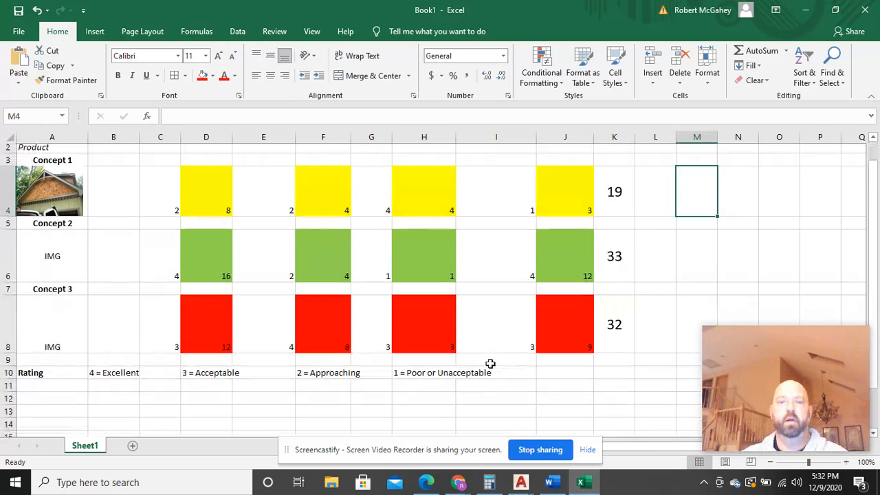
scroll(485, 363, "up", 1)
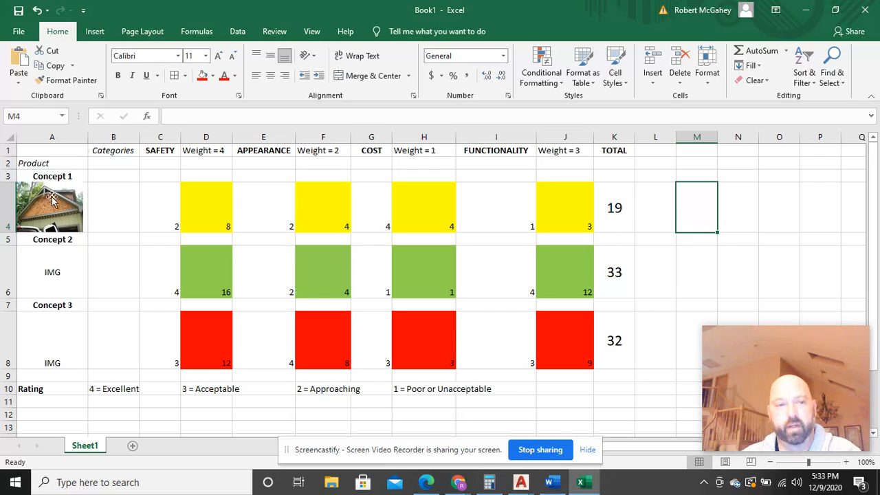
left_click(64, 214)
key("Delete")
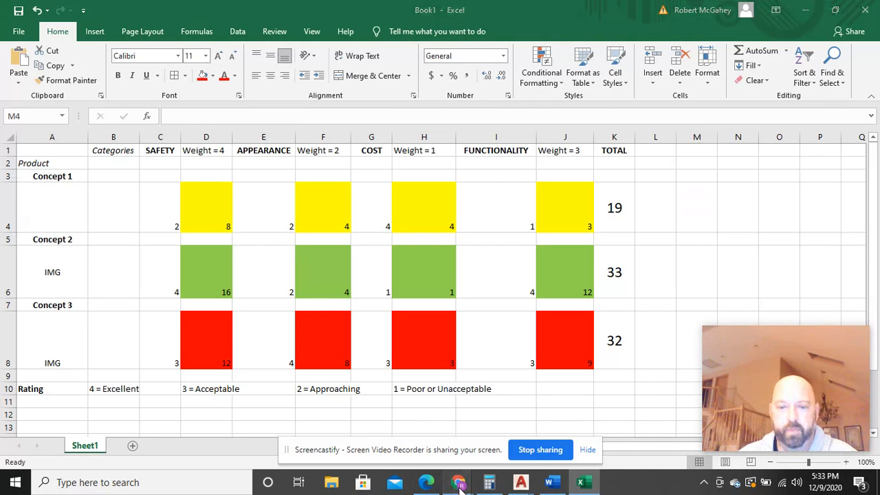
Switch to Chrome to review the hand-drawn concept sketches in the PDF, and return to the Excel matrix.
mouse_move(457, 482)
left_click(391, 448)
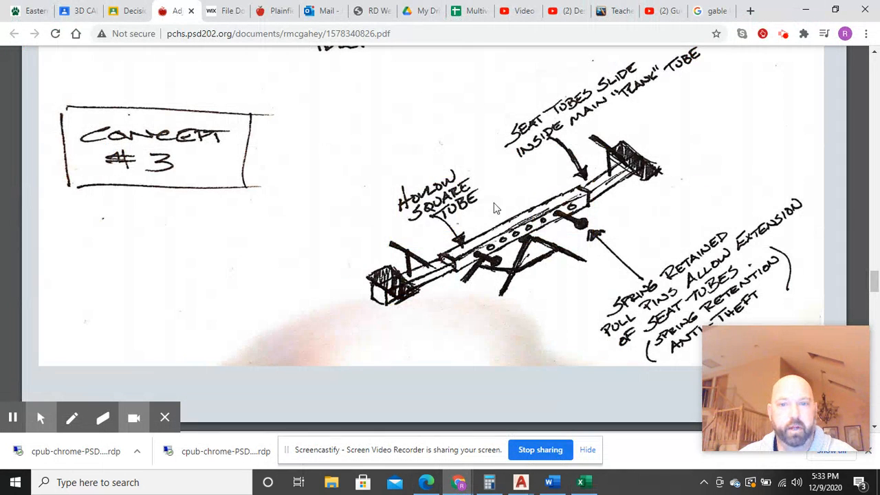
scroll(657, 274, "up", 2)
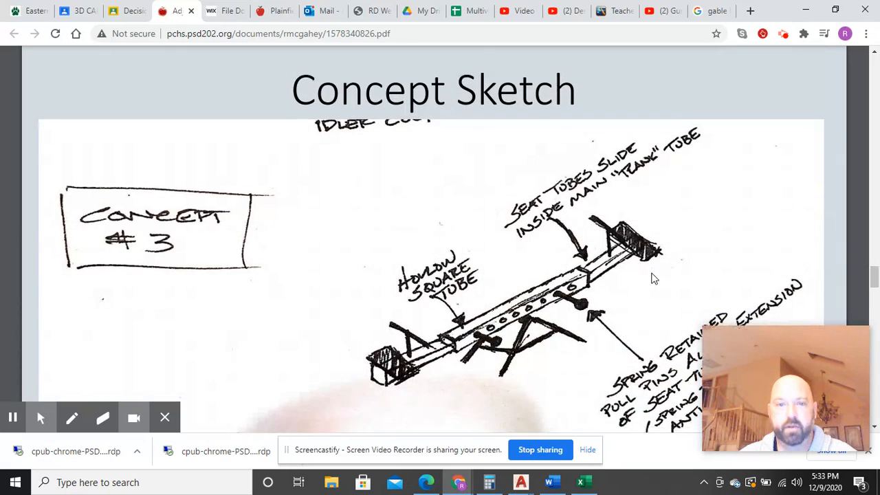
scroll(657, 275, "down", 1)
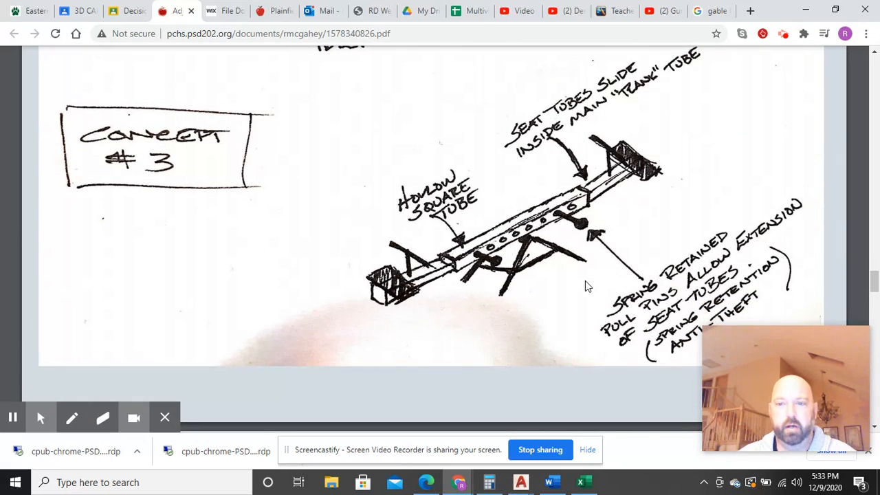
scroll(586, 287, "up", 1)
scroll(585, 289, "down", 2)
scroll(582, 290, "up", 1)
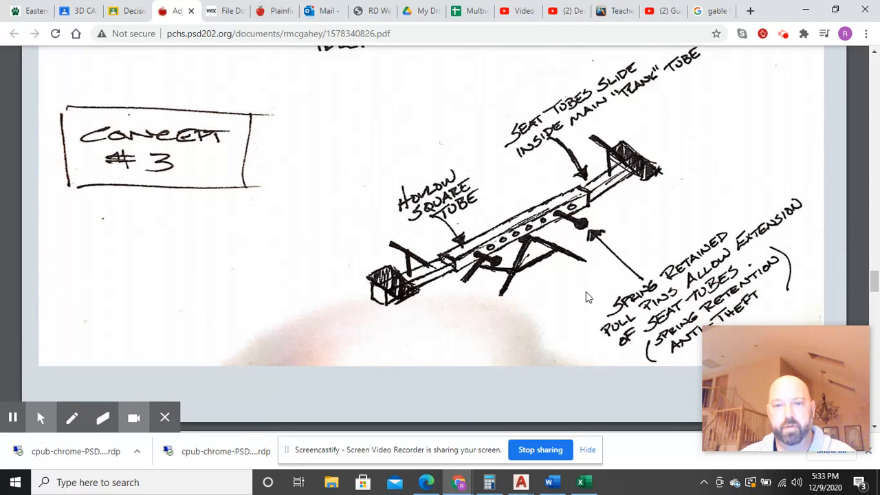
scroll(587, 295, "up", 8)
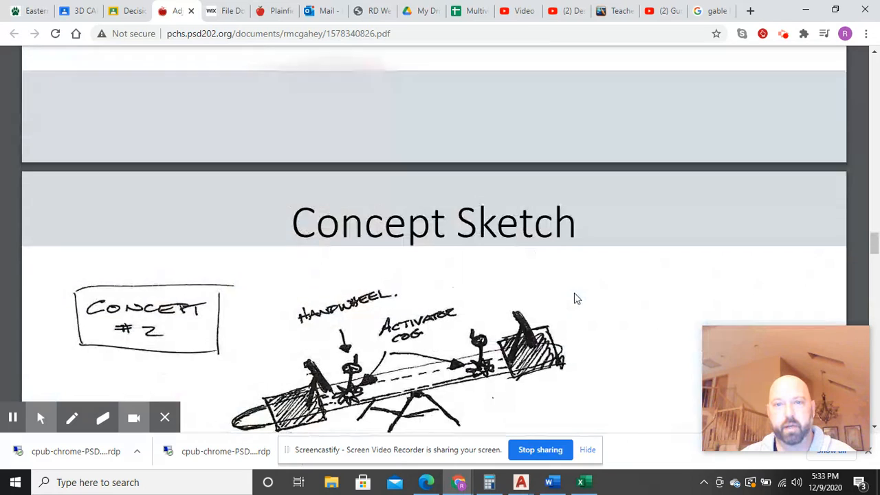
scroll(576, 298, "up", 5)
left_click(582, 483)
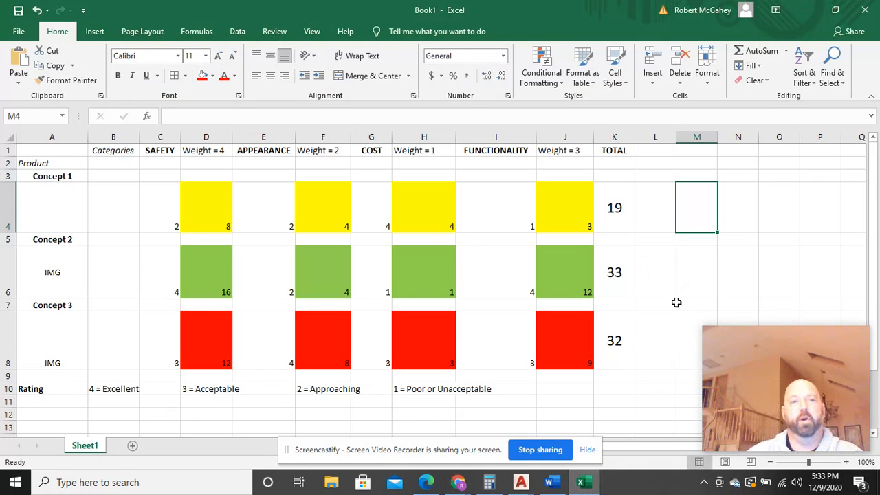
Review the concept totals and Concept 1's weighted scores for functionality, cost, appearance and safety.
left_click(667, 348)
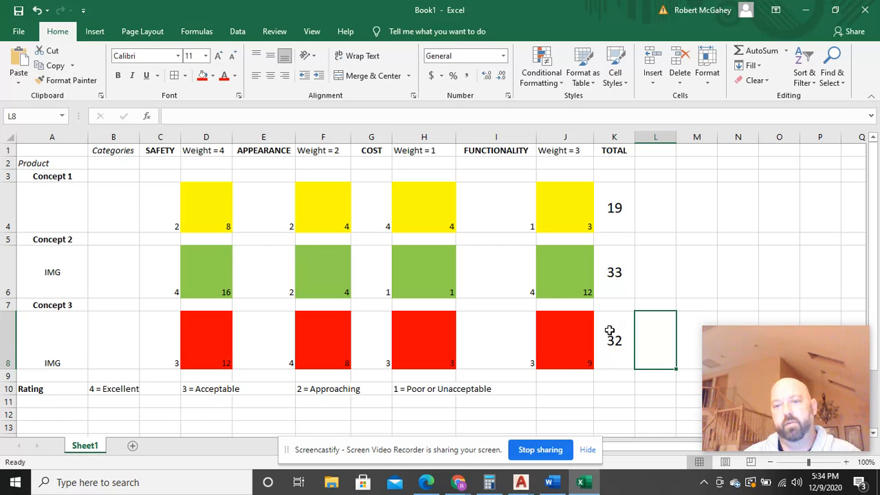
left_click(613, 256)
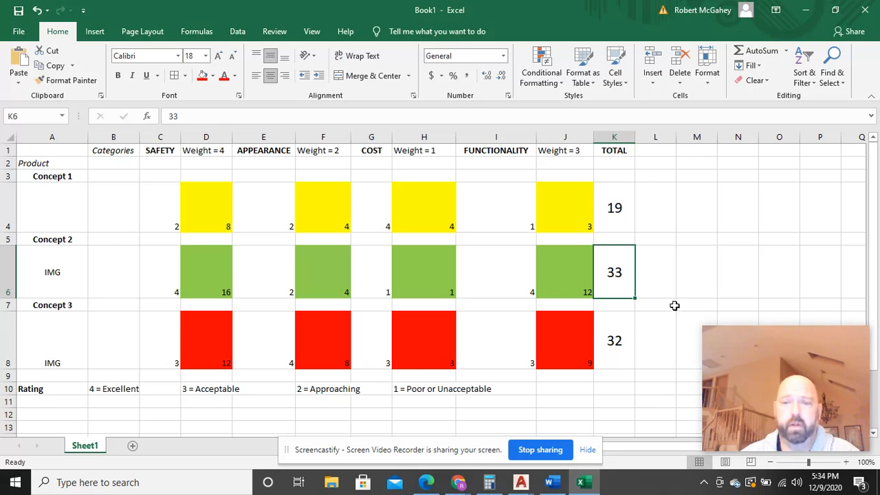
left_click(575, 216)
left_click(447, 218)
left_click(348, 211)
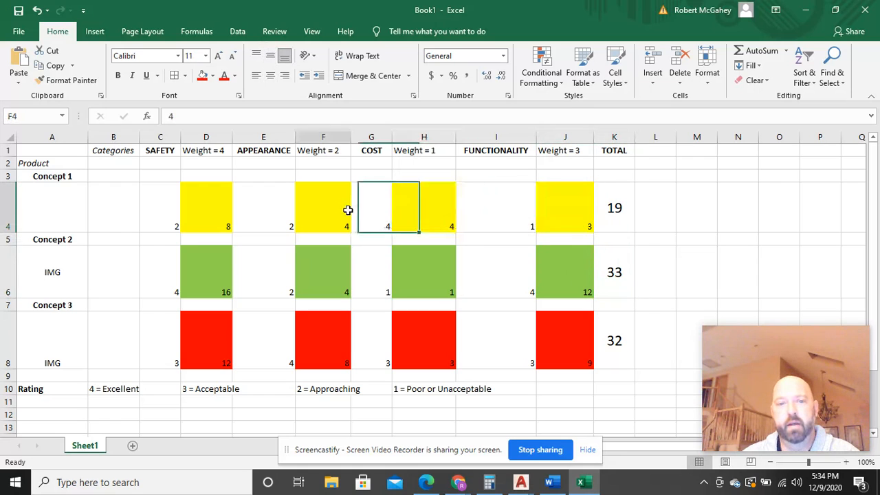
left_click(219, 209)
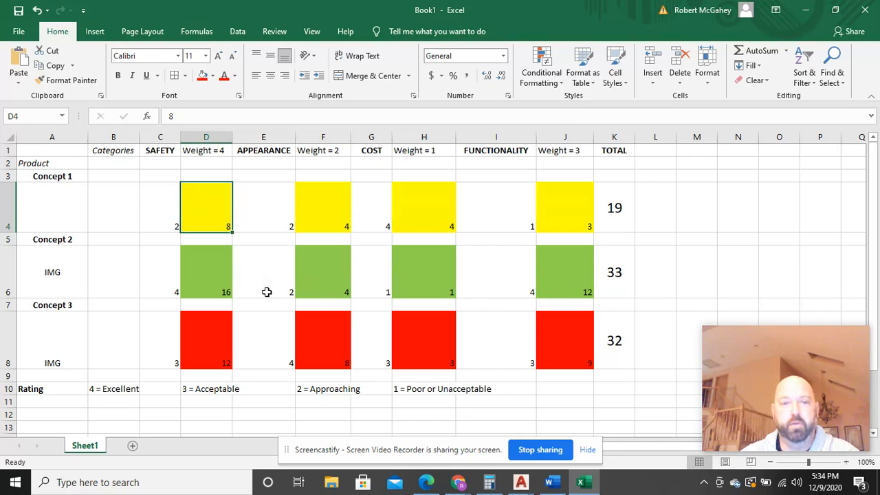
left_click(757, 240)
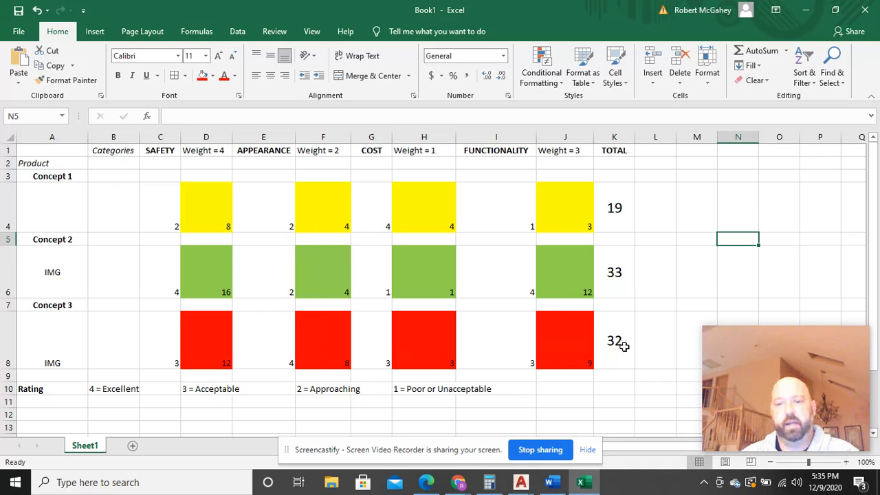
left_click(602, 391)
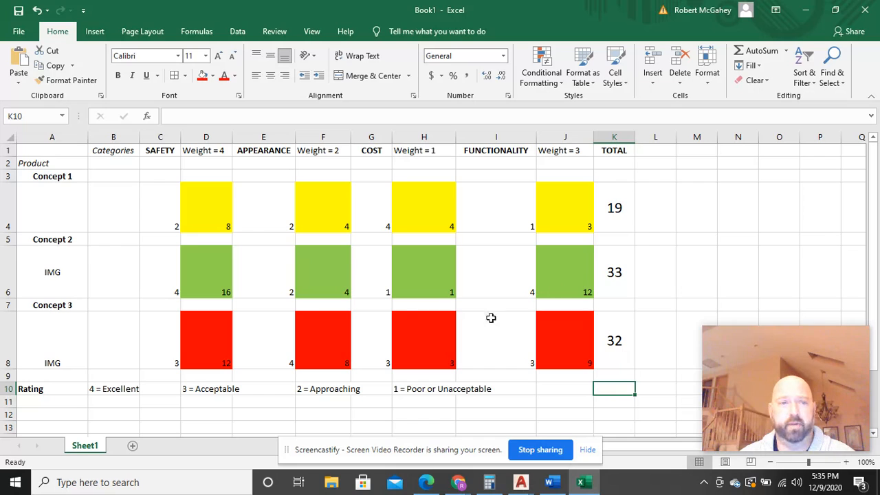
Compare Concept 2 and Concept 3 by their weighted cost and functionality scores and their totals in K6 and K8.
left_click(570, 275)
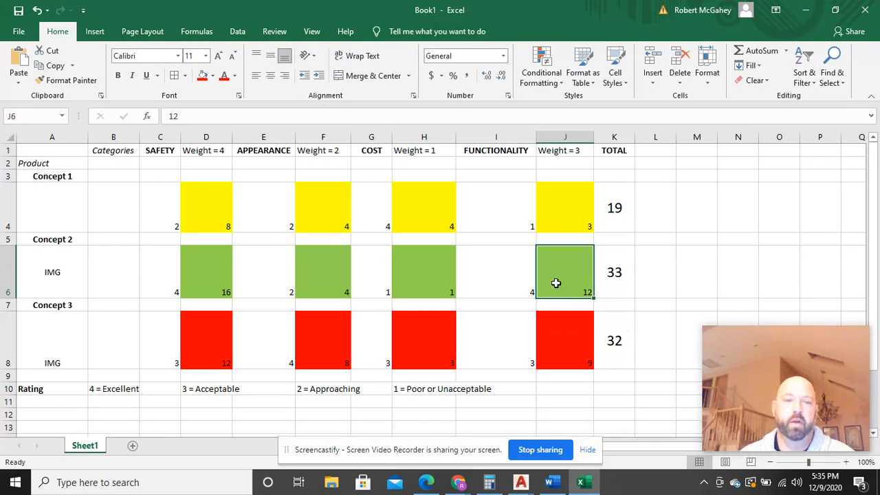
left_click(437, 288)
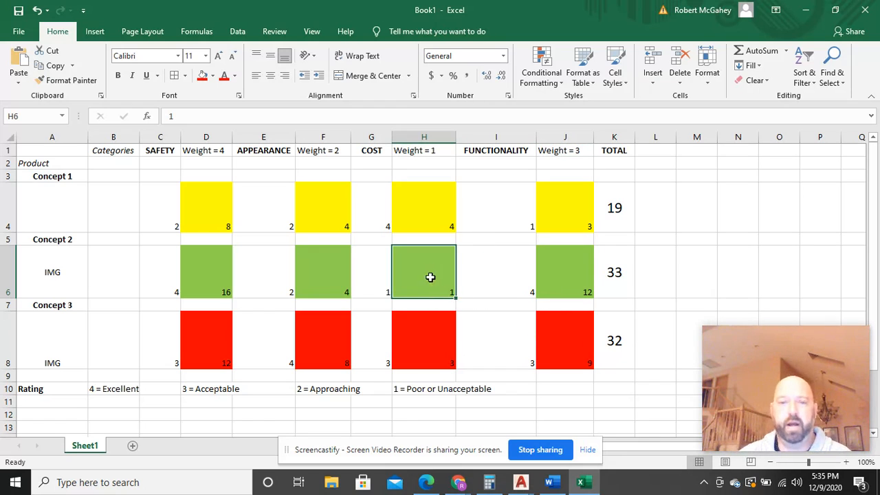
left_click(438, 338)
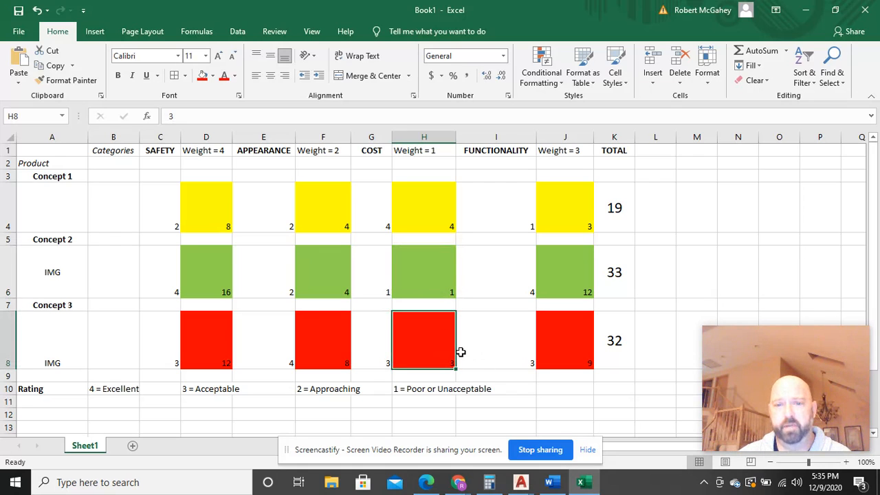
left_click(445, 264)
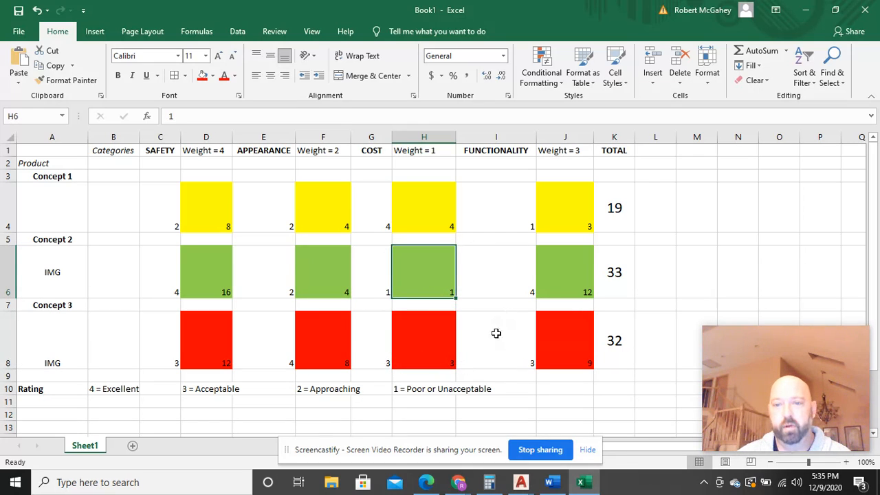
left_click(581, 352)
left_click(619, 341)
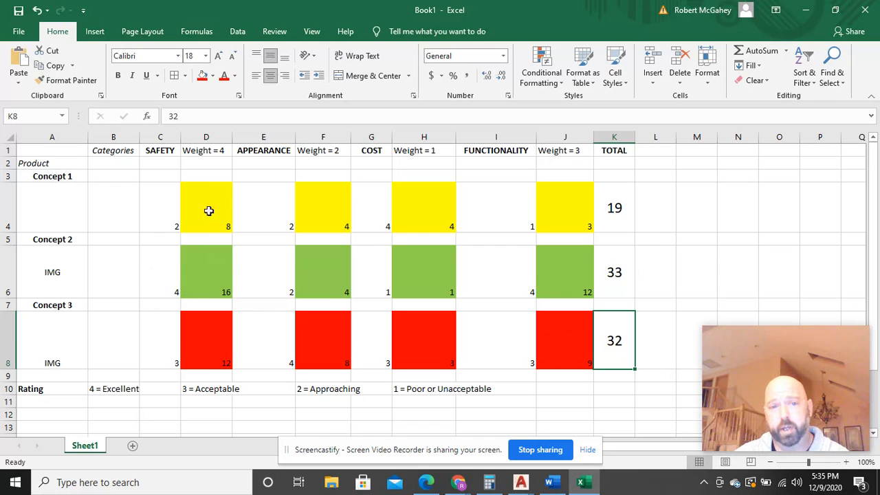
left_click(614, 275)
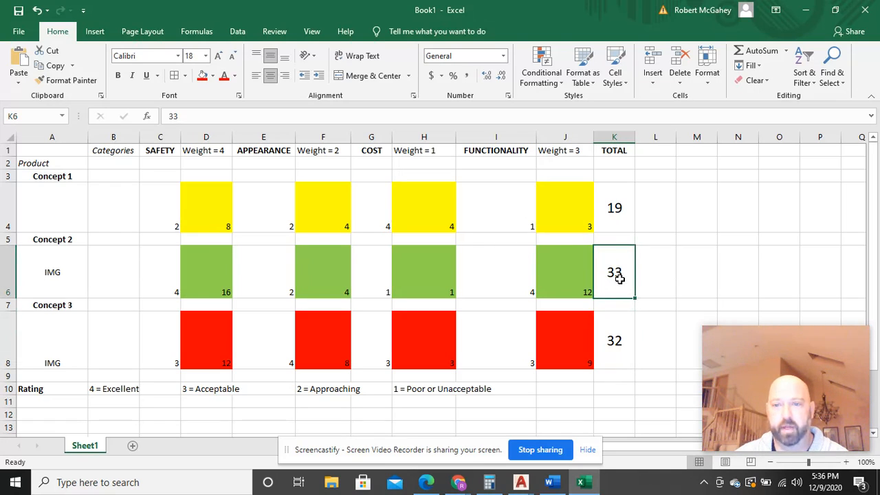
left_click(646, 340)
left_click(628, 341)
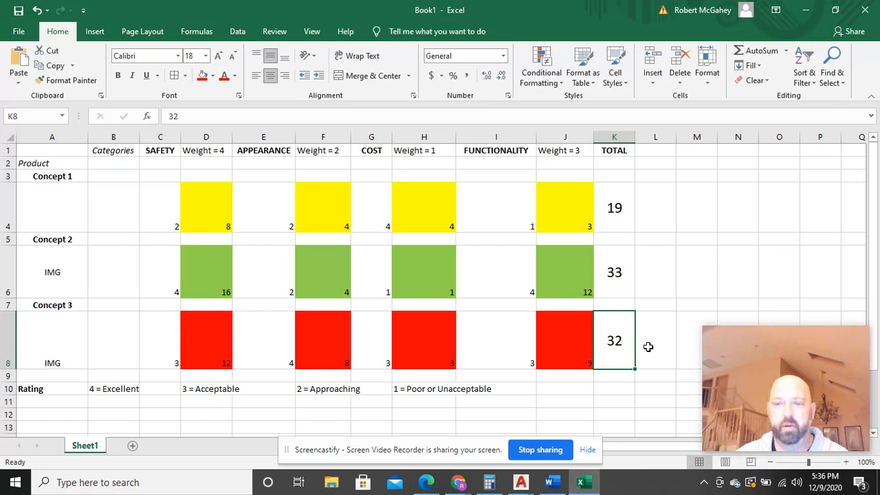
left_click(613, 272)
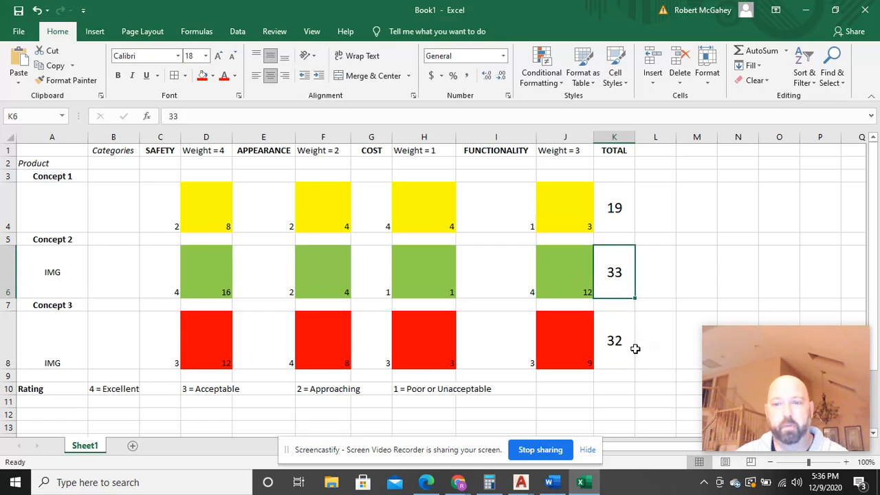
left_click(627, 349)
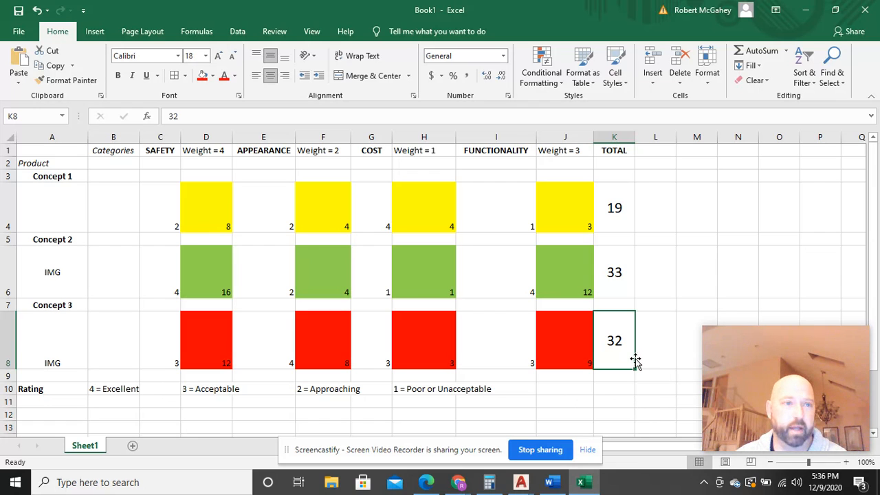
Check the print preview of the decision matrix and return to the worksheet.
left_click(21, 32)
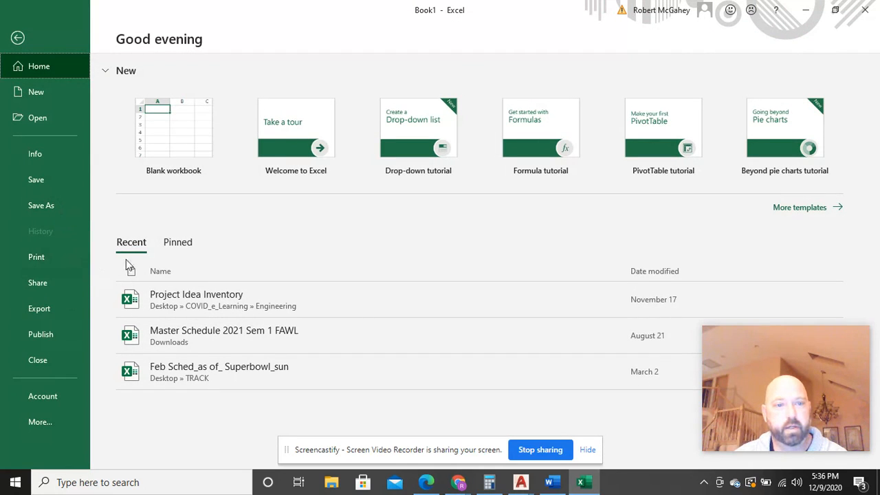
left_click(65, 260)
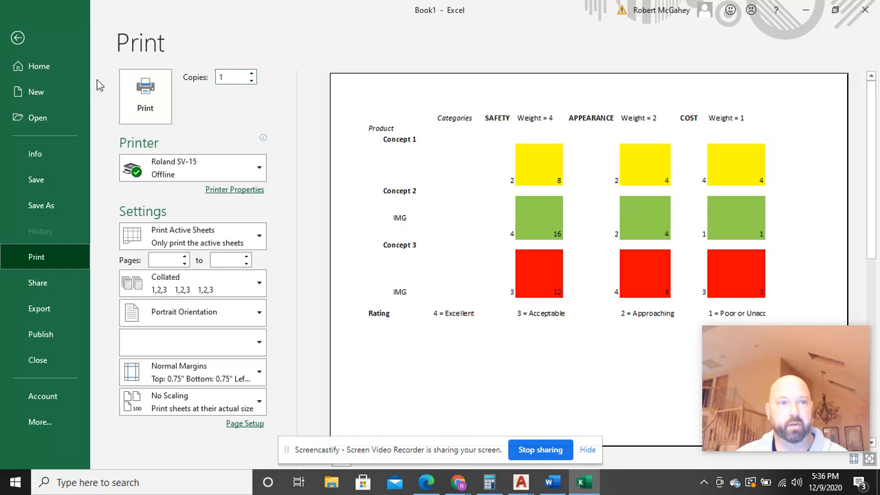
left_click(18, 39)
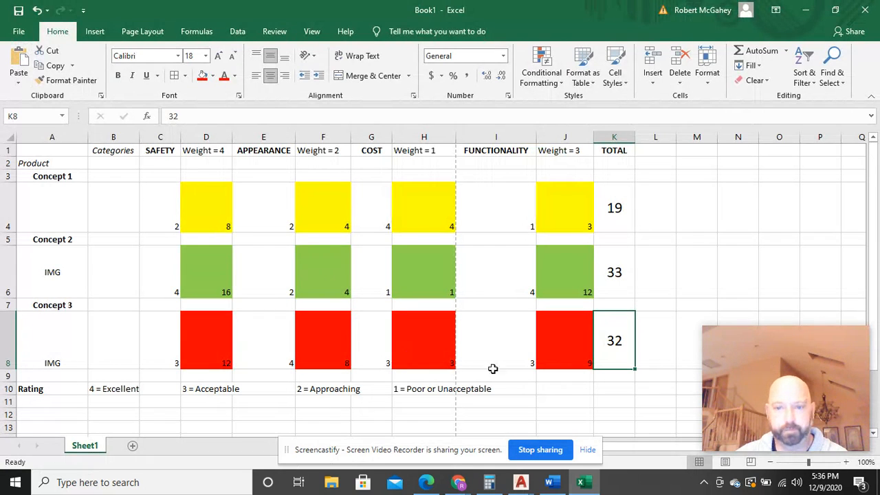
left_click(596, 398)
left_click_drag(596, 397, 518, 255)
scroll(524, 300, "up", 4)
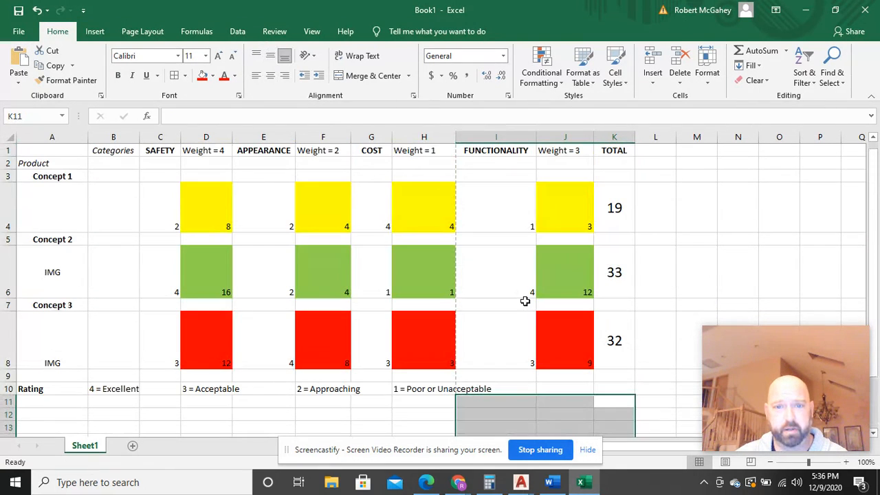
Select the whole matrix A1:K10 and enable printing of the sheet's gridlines.
scroll(524, 309, "down", 1)
left_click_drag(603, 359, 65, 159)
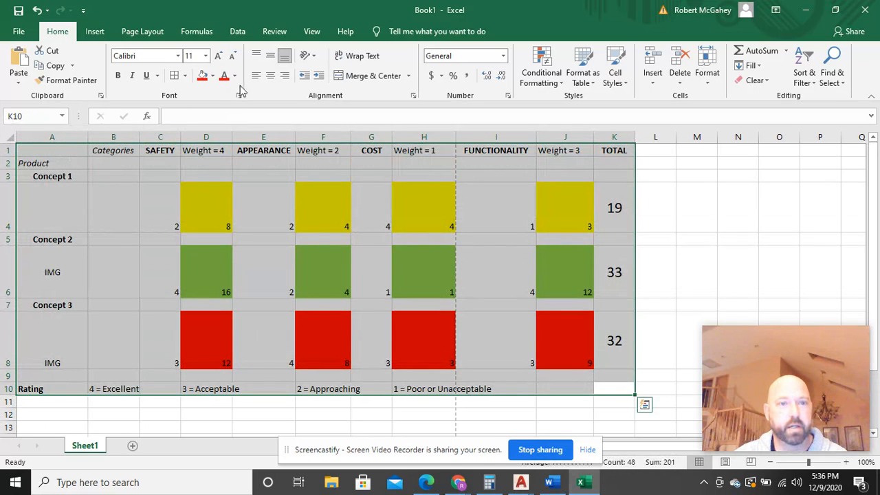
left_click(145, 31)
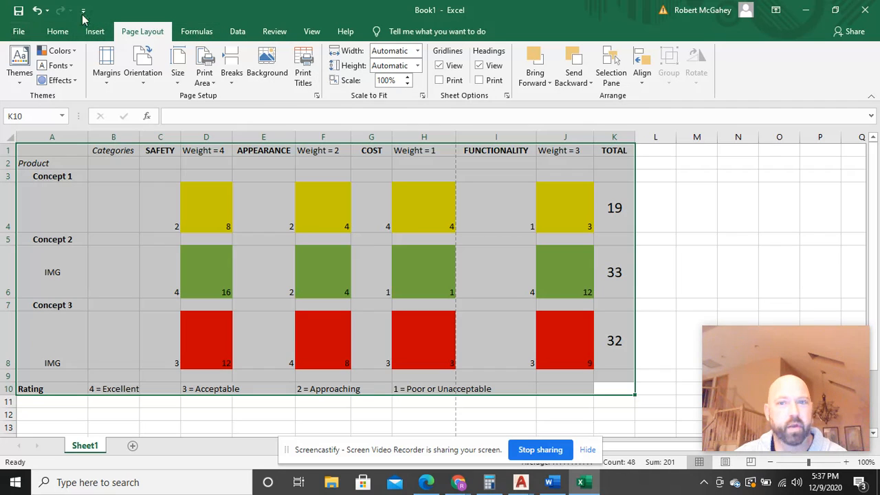
left_click(440, 81)
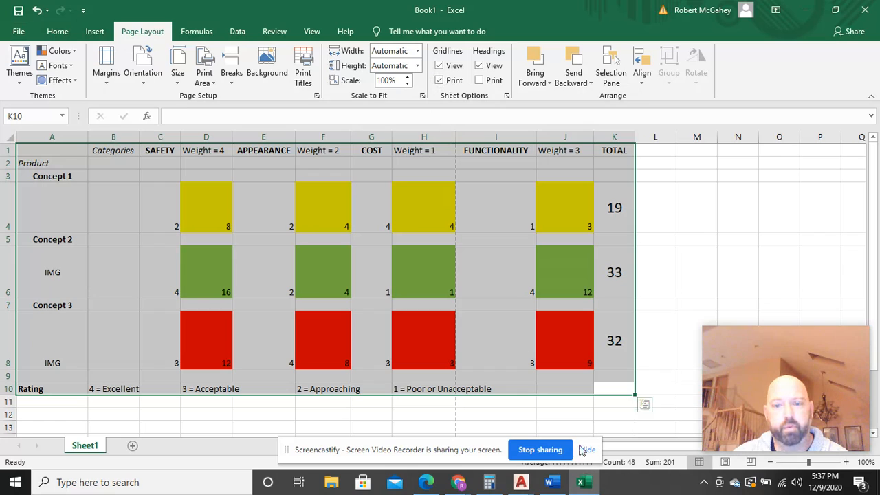
left_click(440, 81)
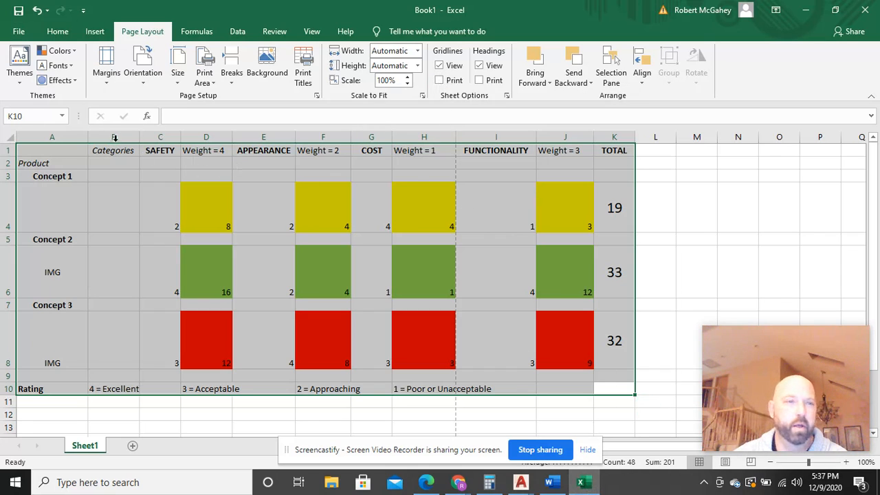
Apply all borders to the matrix A1:K10 and check them in the print preview.
left_click(58, 32)
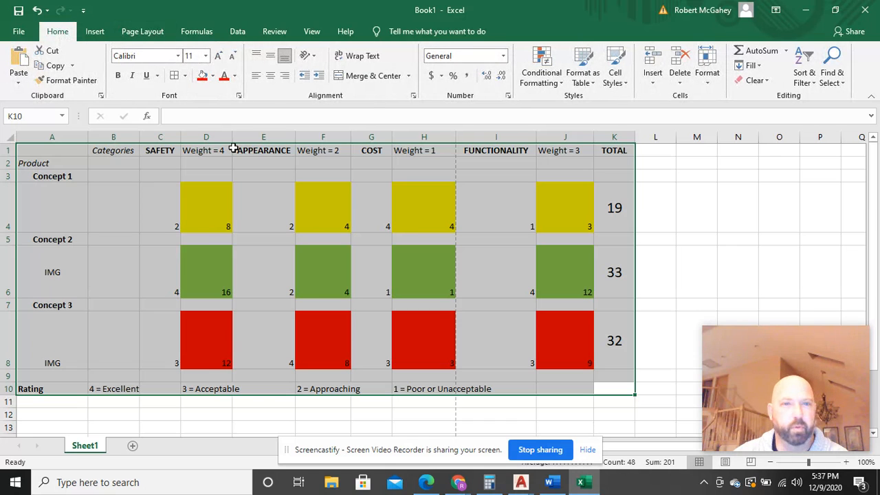
left_click(184, 75)
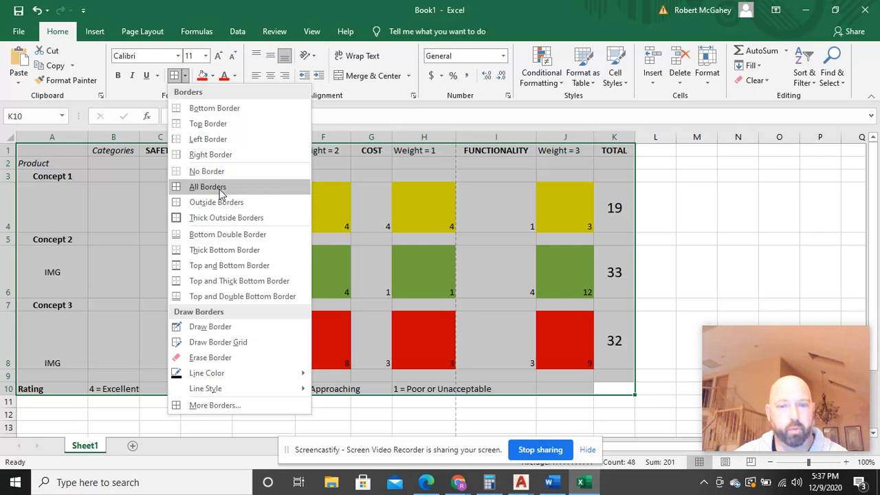
left_click(219, 187)
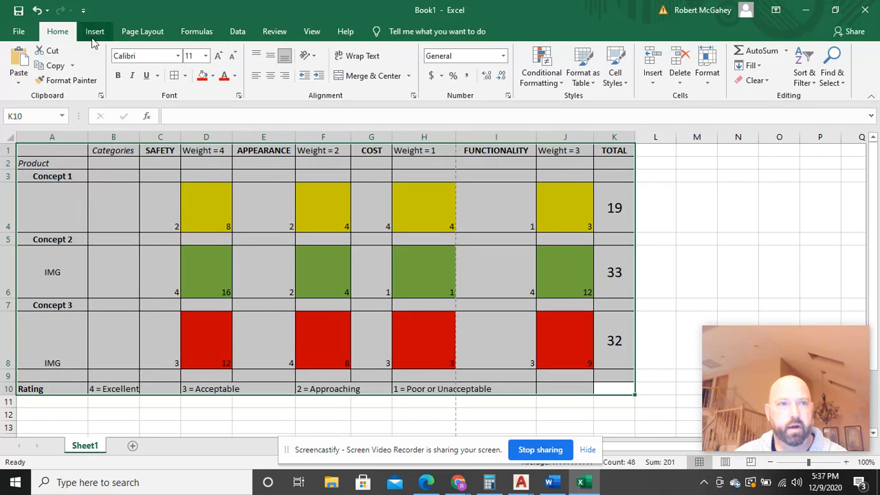
left_click(18, 32)
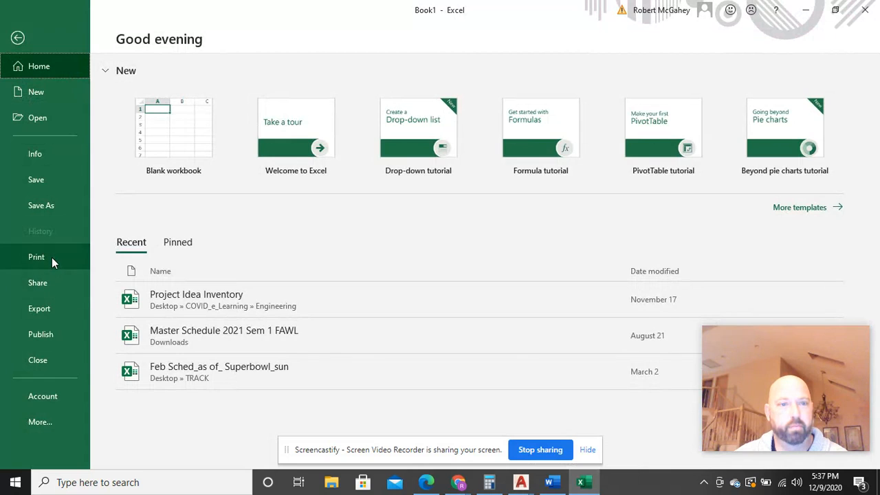
left_click(52, 257)
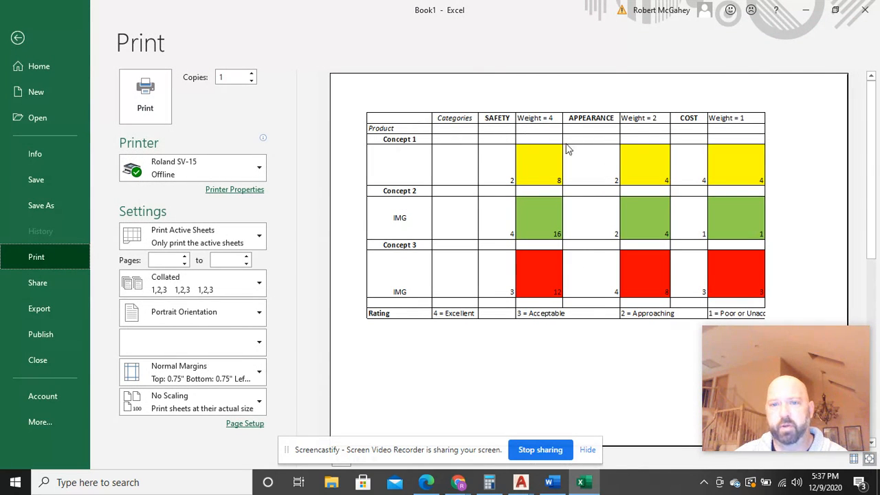
Return to the worksheet, undo the borders on the matrix and select the empty cell M4.
left_click(21, 36)
left_click(37, 11)
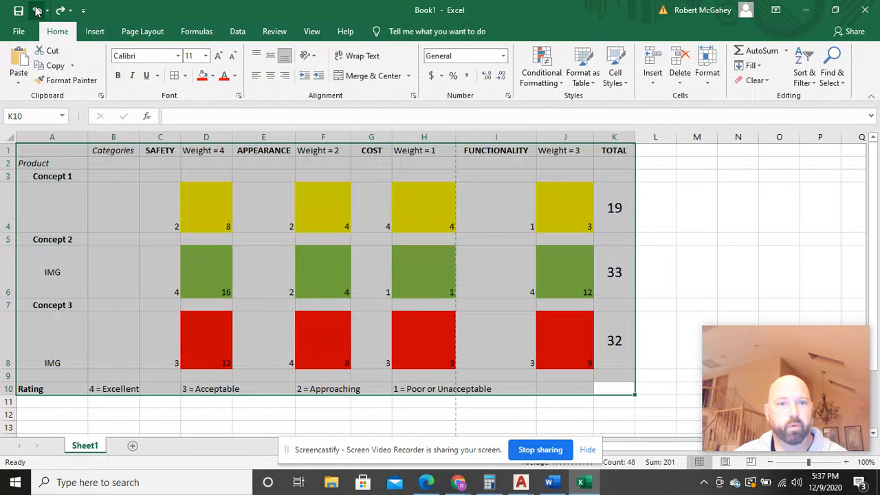
left_click(683, 218)
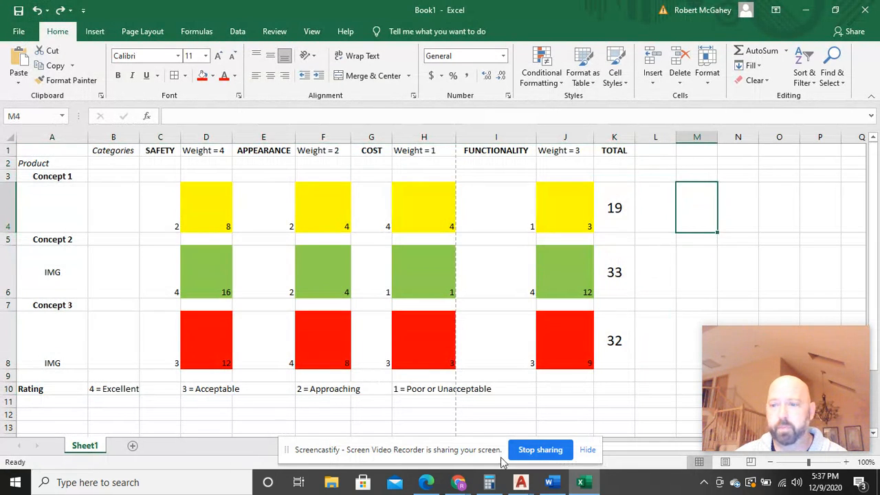